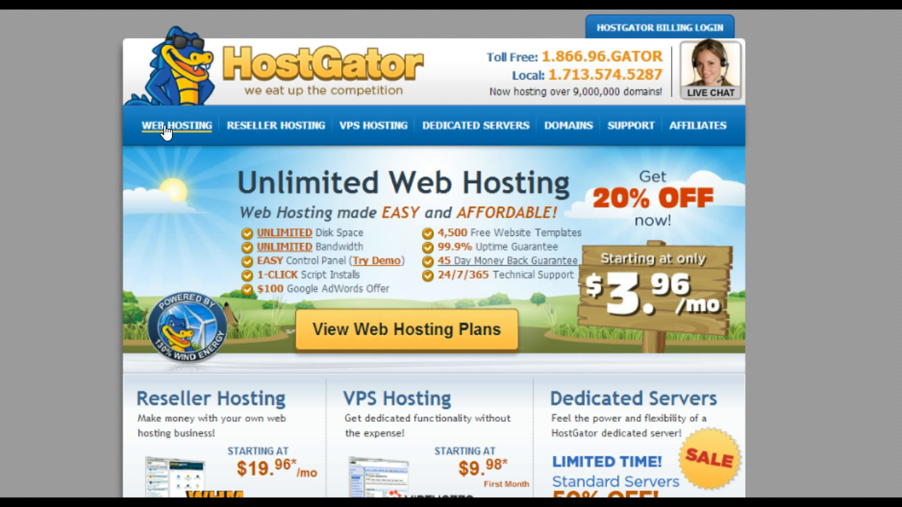
Step: Compare the Baby and Hatchling plan prices on Web Hosting, then order the Baby Plan
left_click(164, 128)
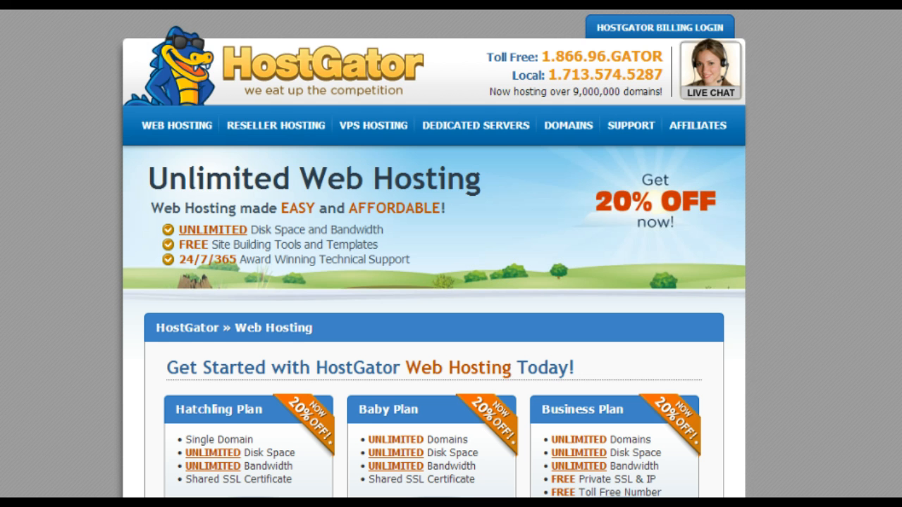
scroll(433, 282, "down", 3)
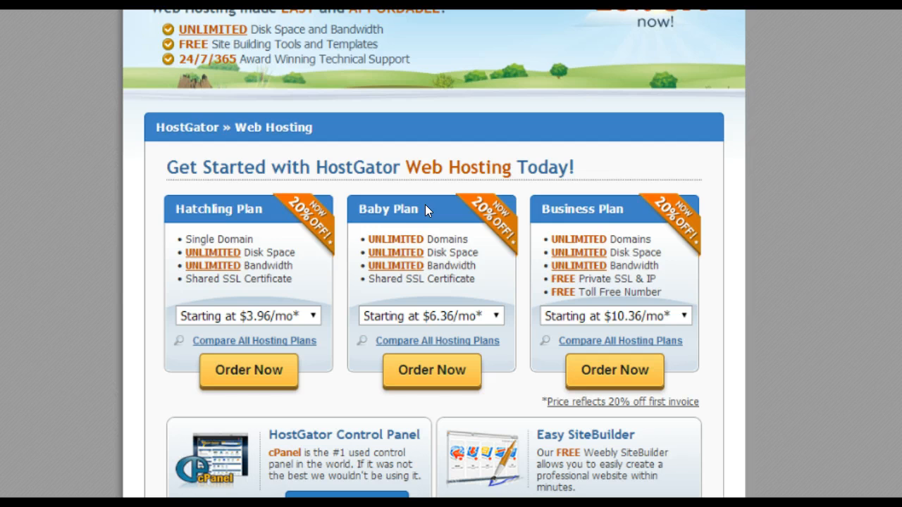
left_click(497, 316)
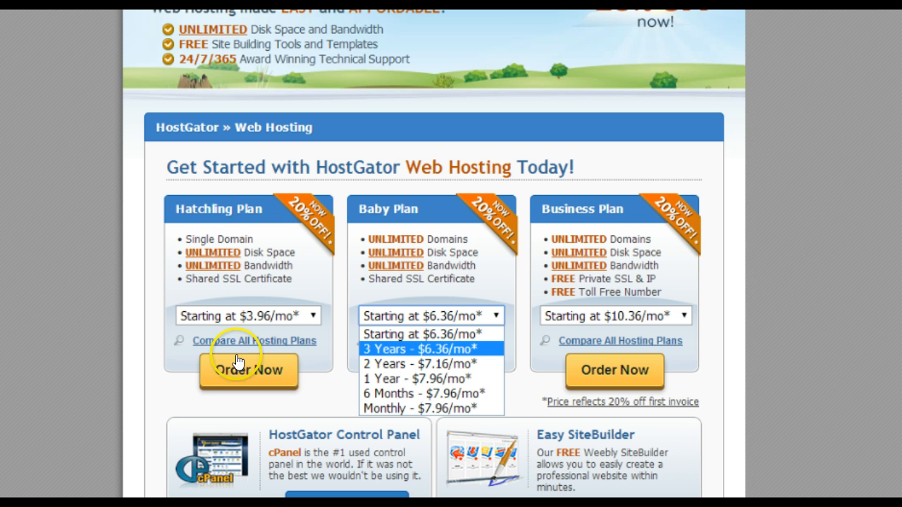
left_click(263, 314)
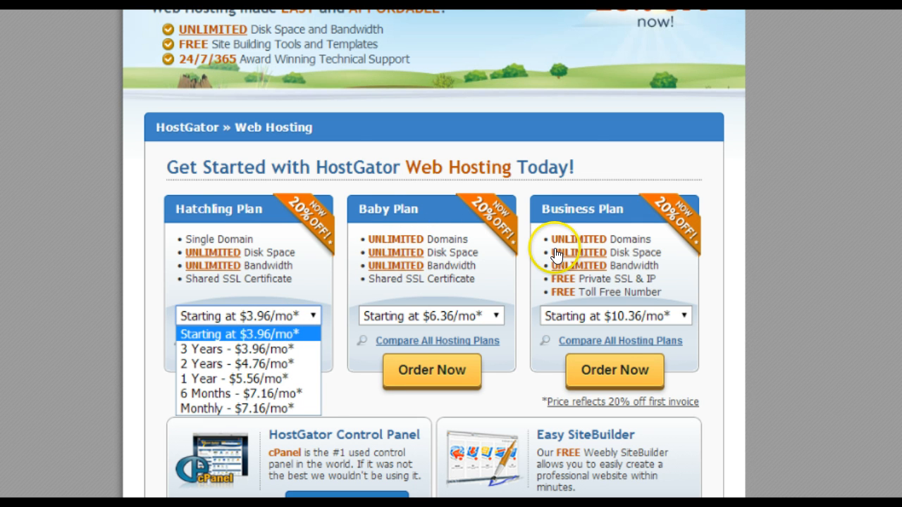
left_click(289, 314)
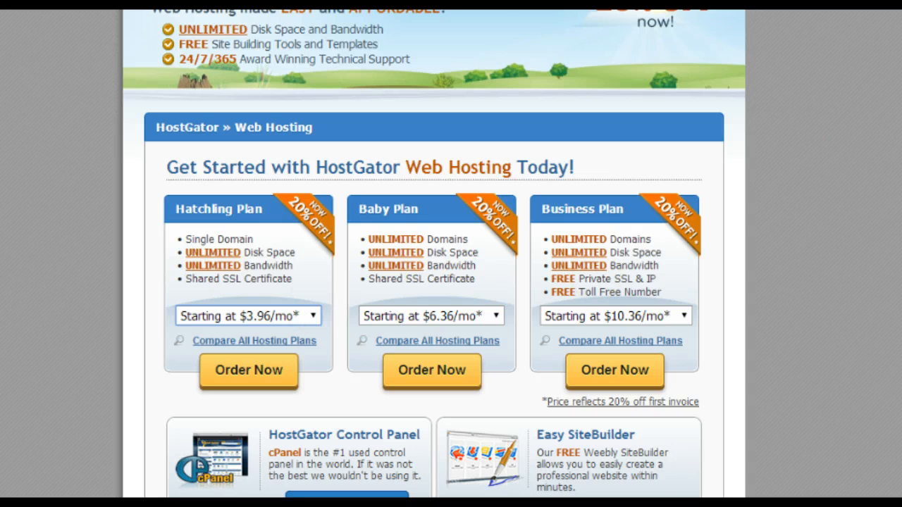
left_click(417, 362)
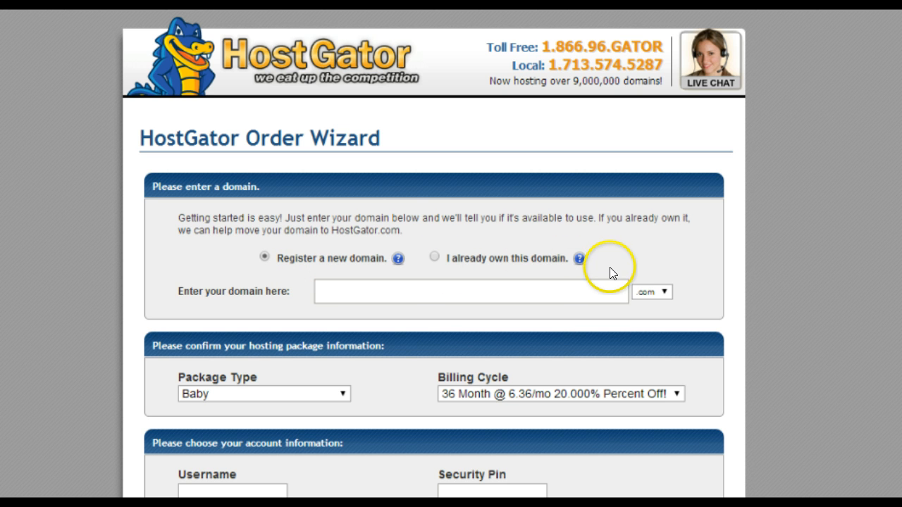
Step: Under Register a new domain, check knitting101.com, which turns out unavailable
left_click(434, 258)
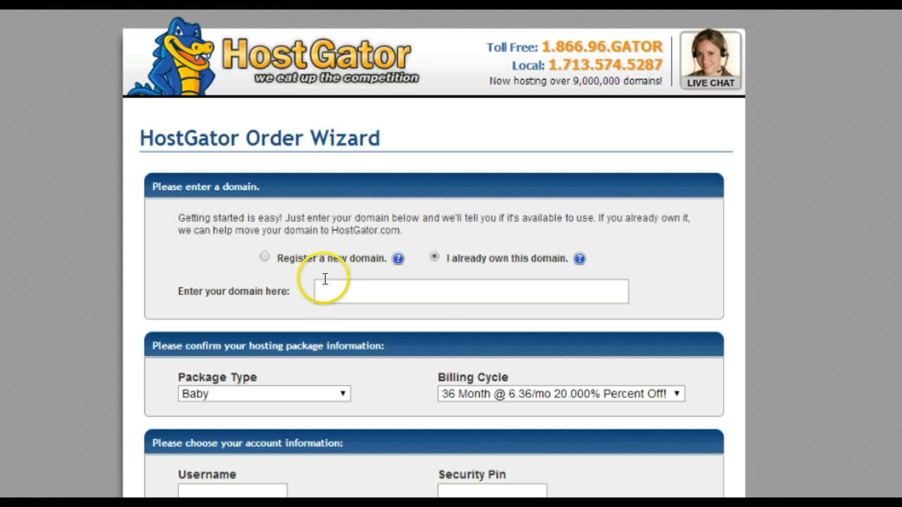
left_click(418, 291)
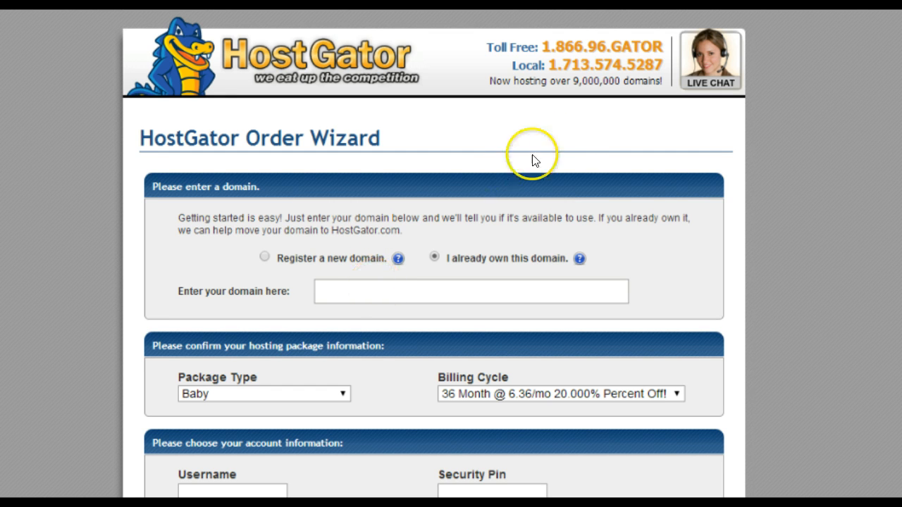
left_click(263, 258)
left_click(336, 290)
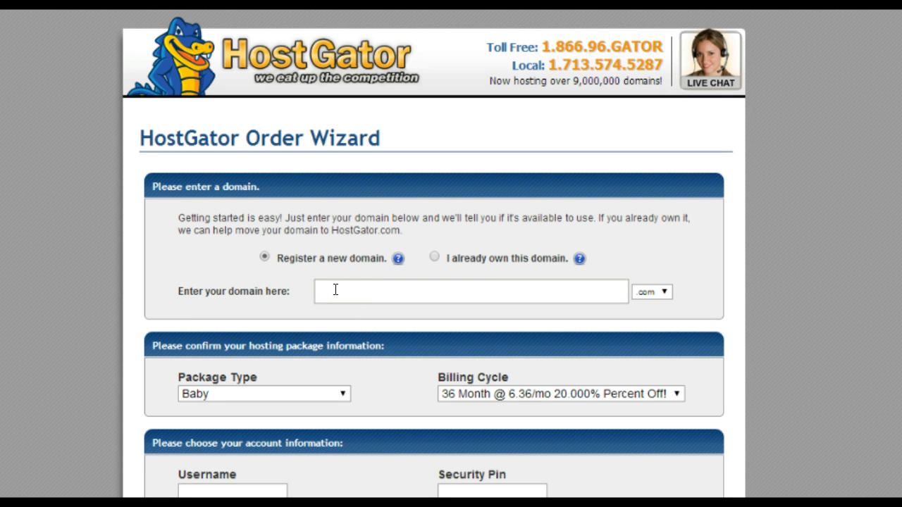
type("fasteasyknitting")
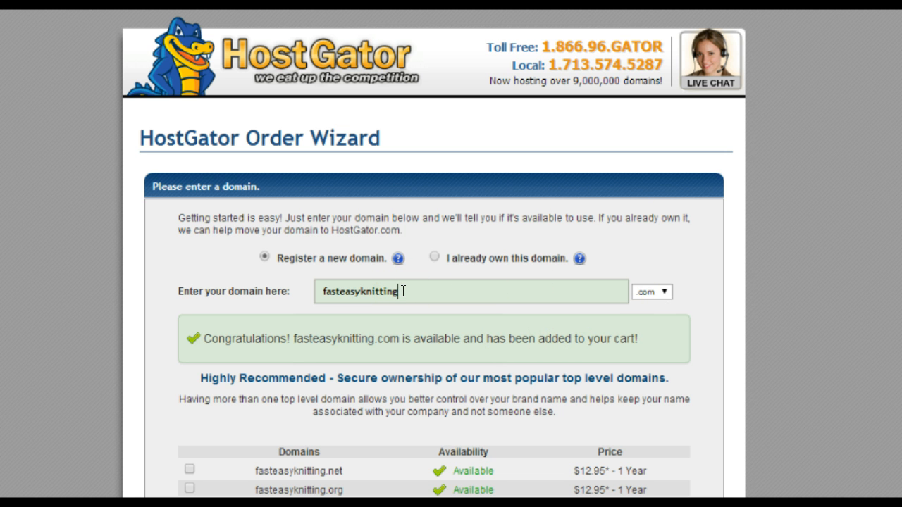
left_click_drag(402, 291, 312, 294)
type("knittin")
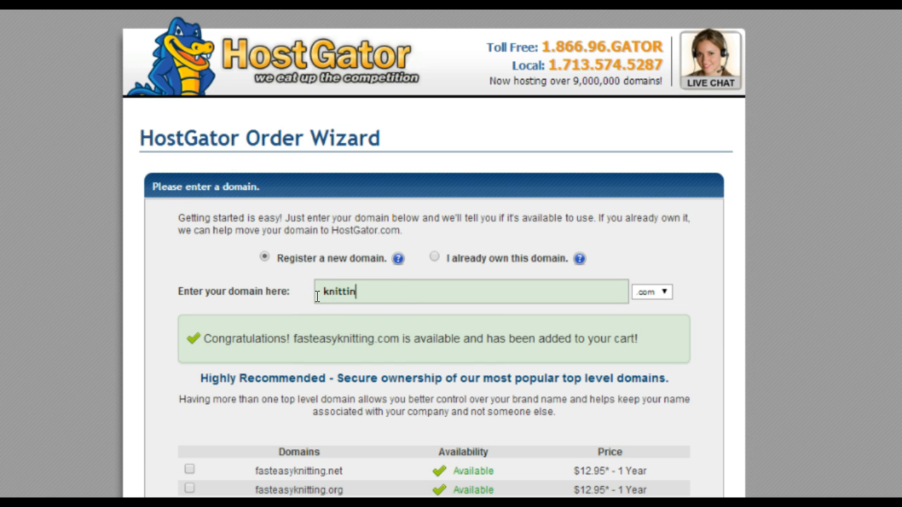
type("g101")
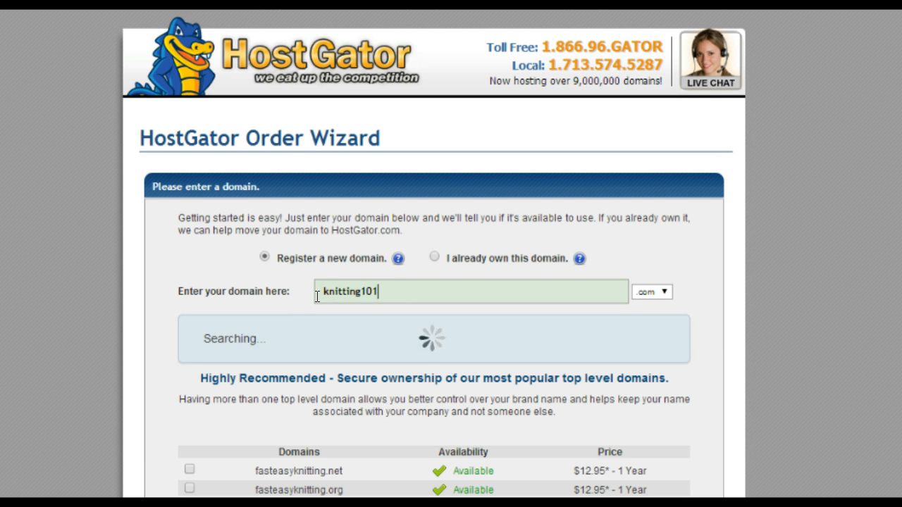
left_click(314, 318)
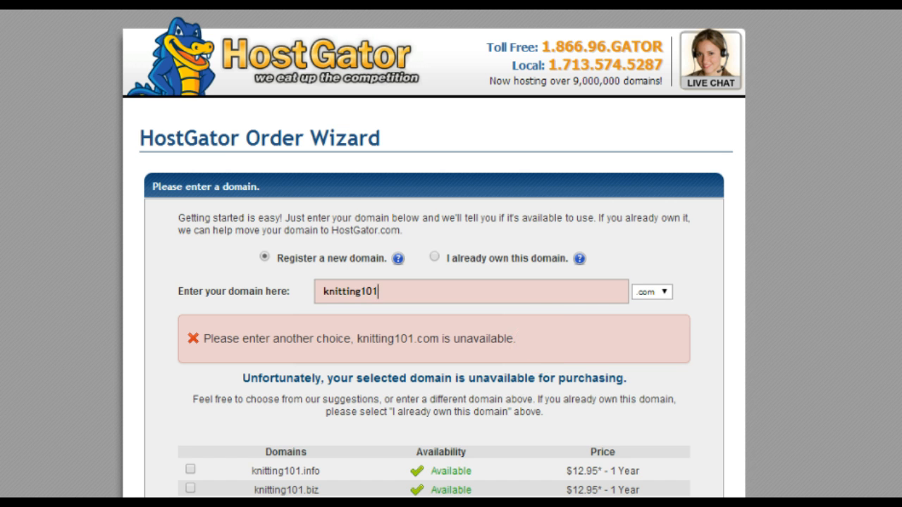
scroll(537, 347, "down", 2)
scroll(432, 282, "down", 3)
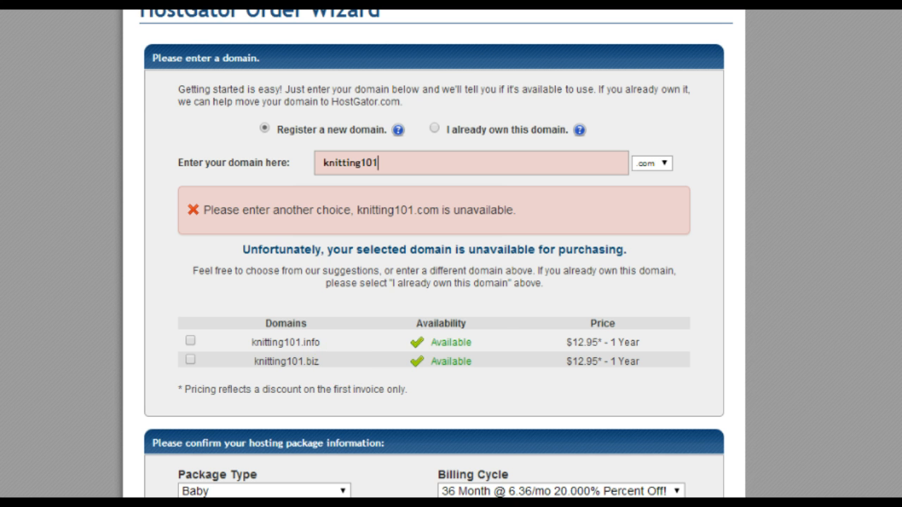
scroll(341, 362, "up", 4)
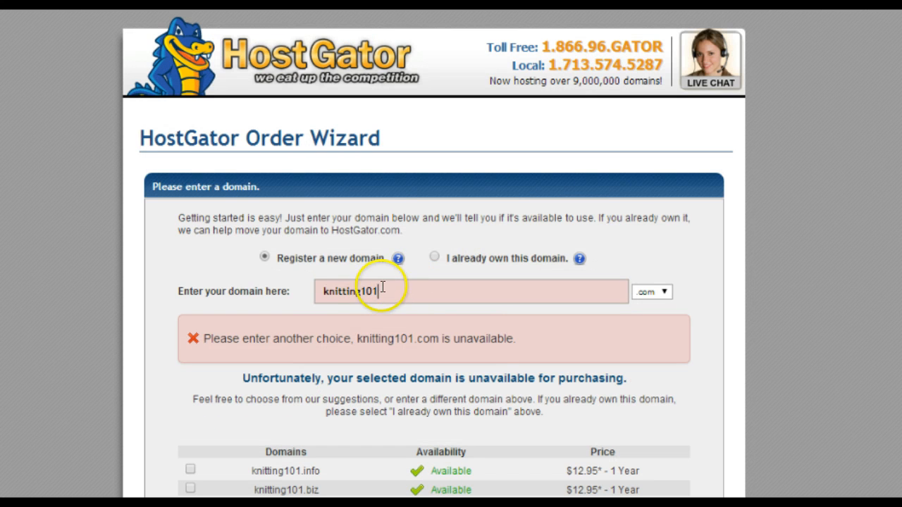
Step: Replace it with fasteasyknitting.com, correcting the misspelling, so it is confirmed available
left_click_drag(376, 291, 318, 298)
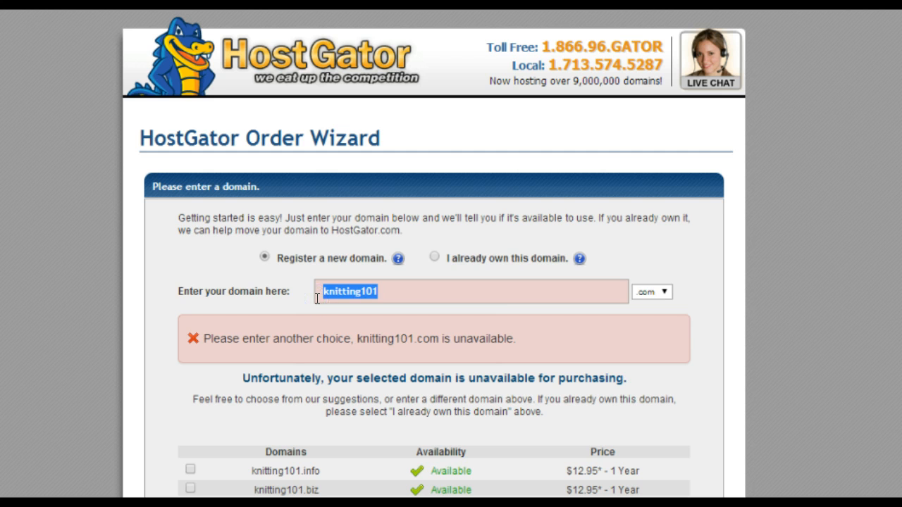
type("fasteasykn")
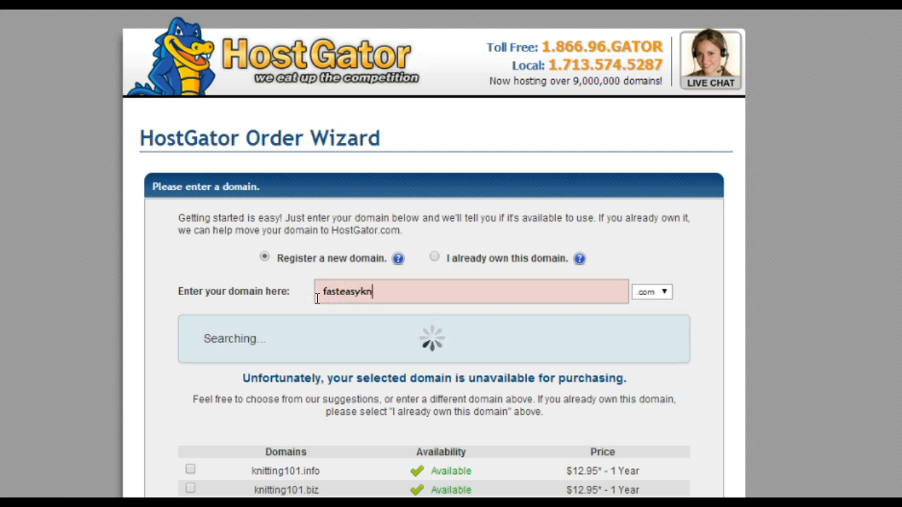
type("iting")
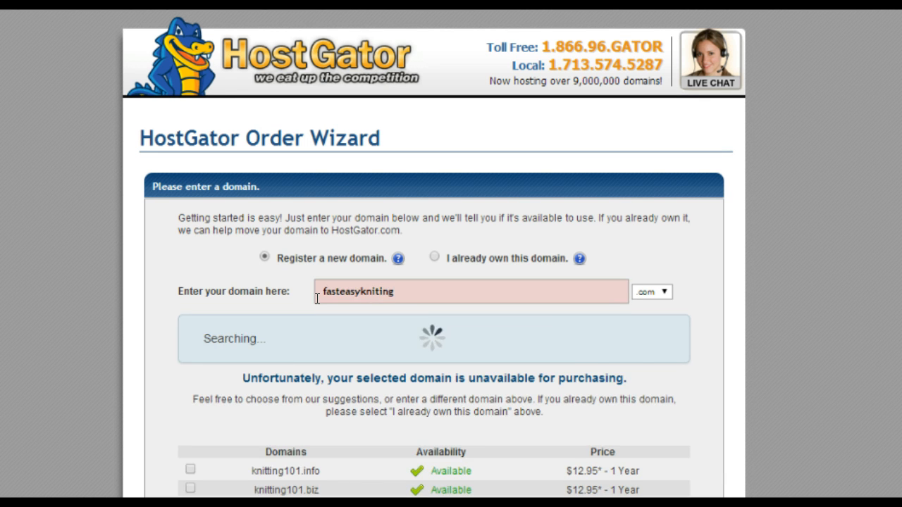
key("BackSpace")
key("BackSpace")
key("BackSpace")
type("ting")
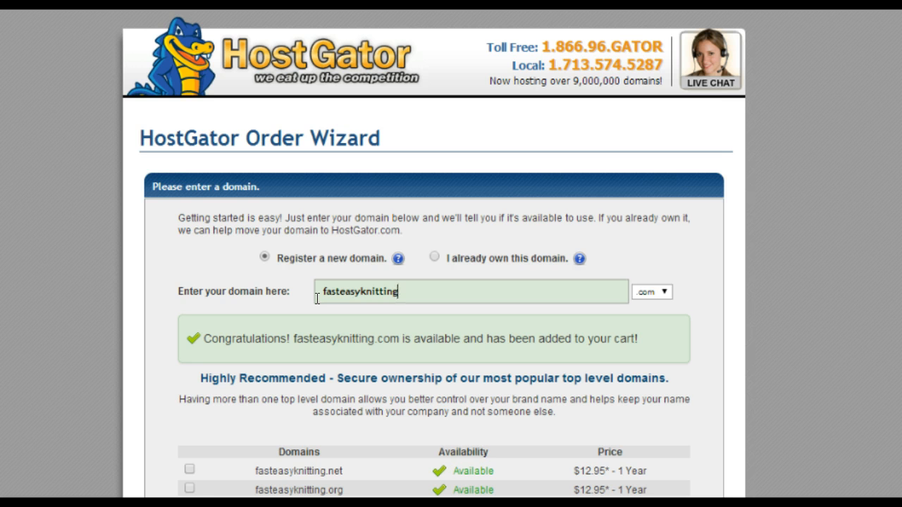
scroll(434, 254, "down", 4)
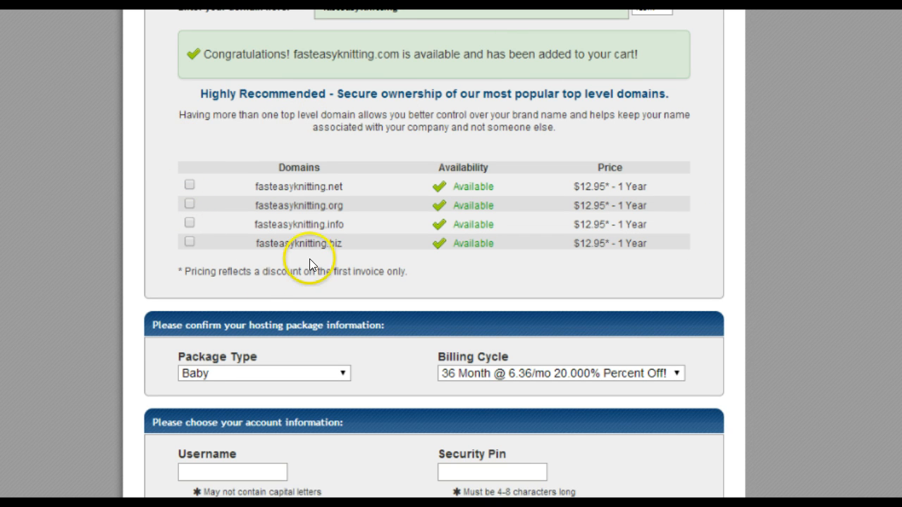
scroll(434, 253, "down", 3)
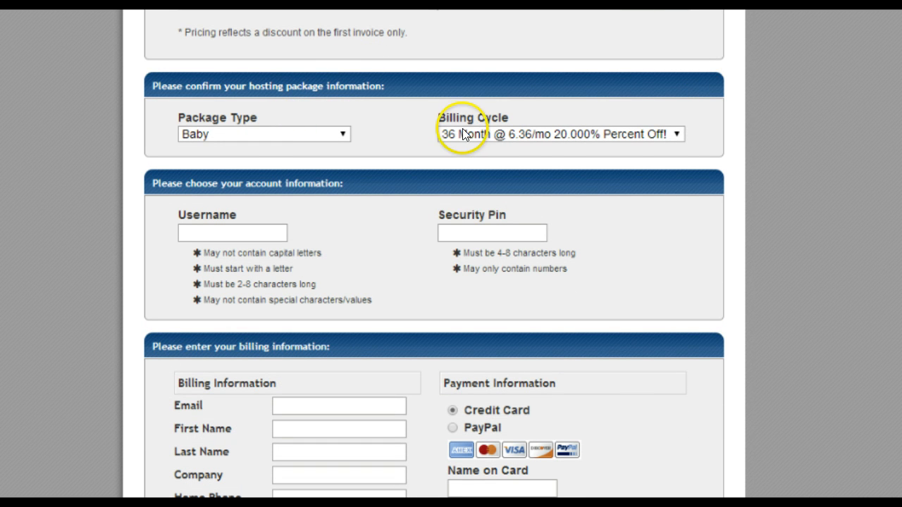
left_click(467, 131)
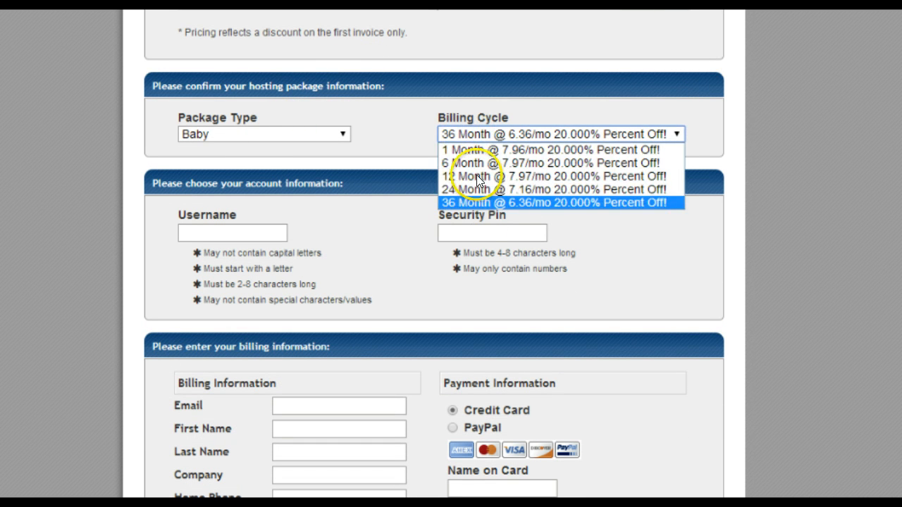
left_click(473, 133)
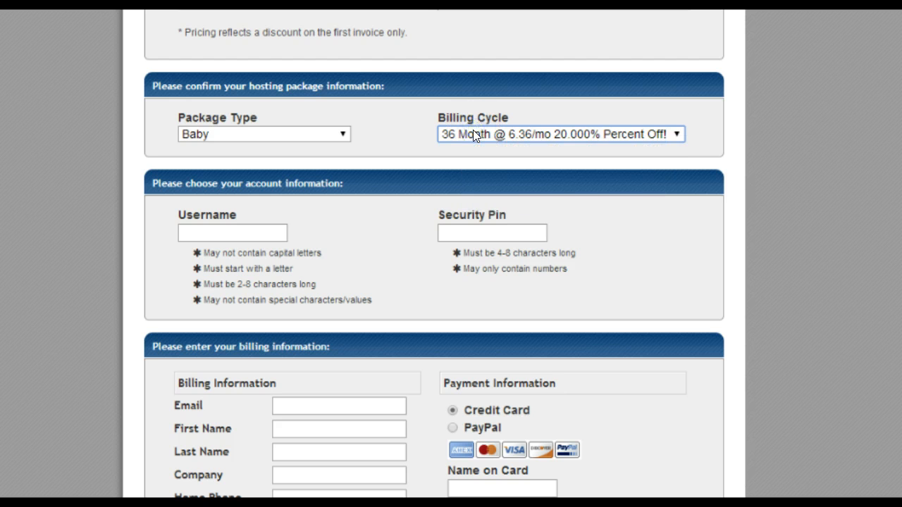
left_click(473, 132)
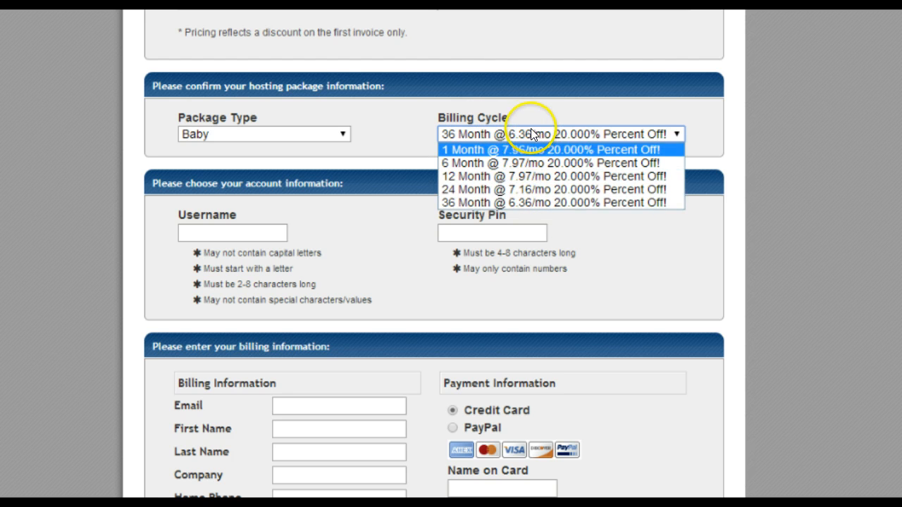
left_click(516, 127)
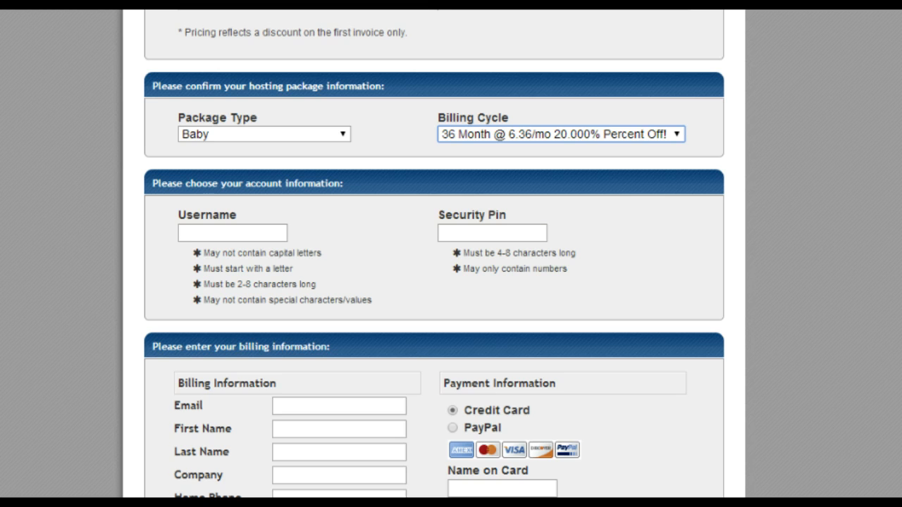
scroll(434, 254, "down", 1)
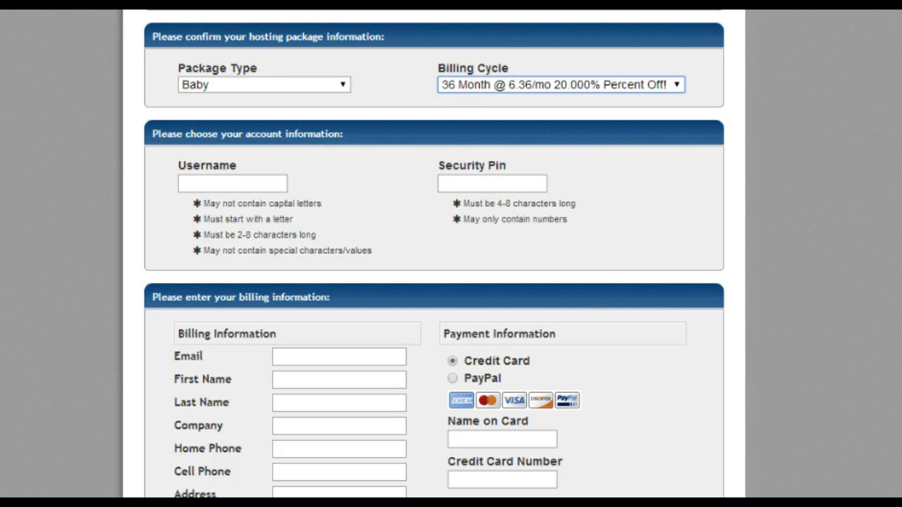
scroll(888, 181, "down", 4)
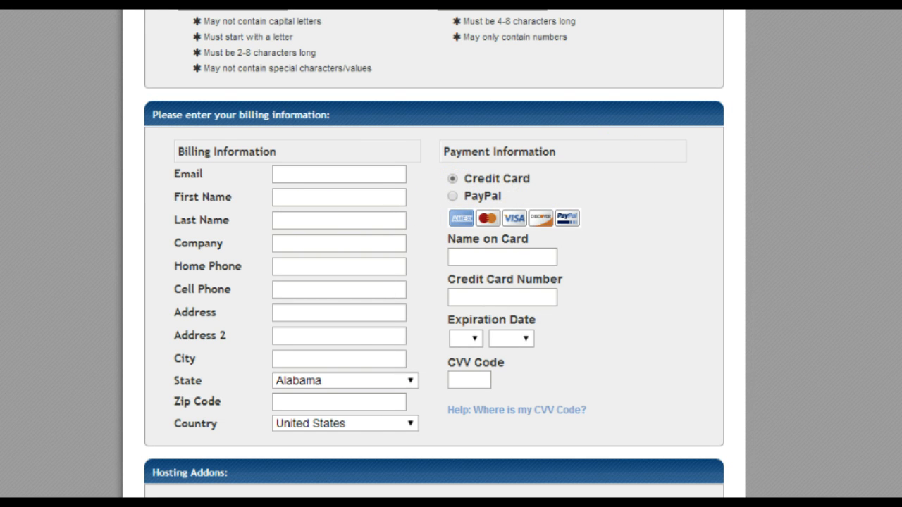
scroll(434, 254, "down", 10)
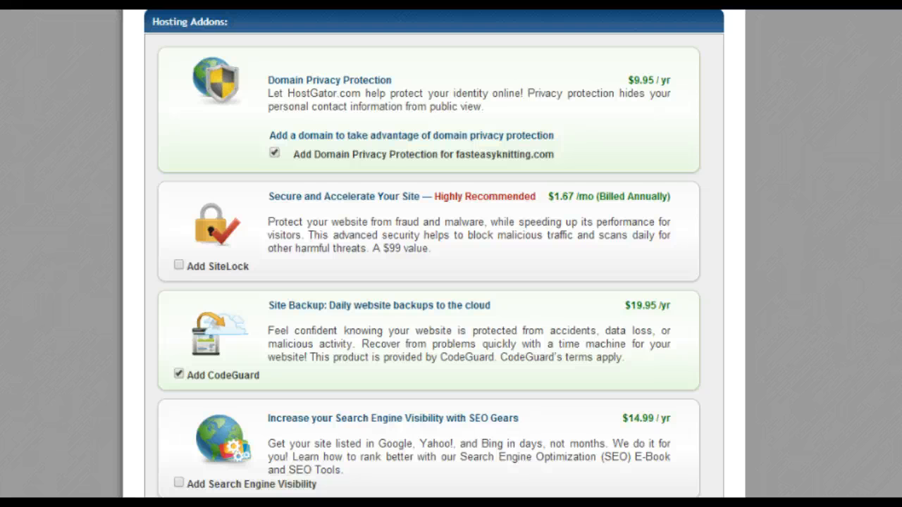
Step: Scroll through the $271.81 order summary with coupon SNAPPY to Create Account
scroll(433, 253, "down", 2)
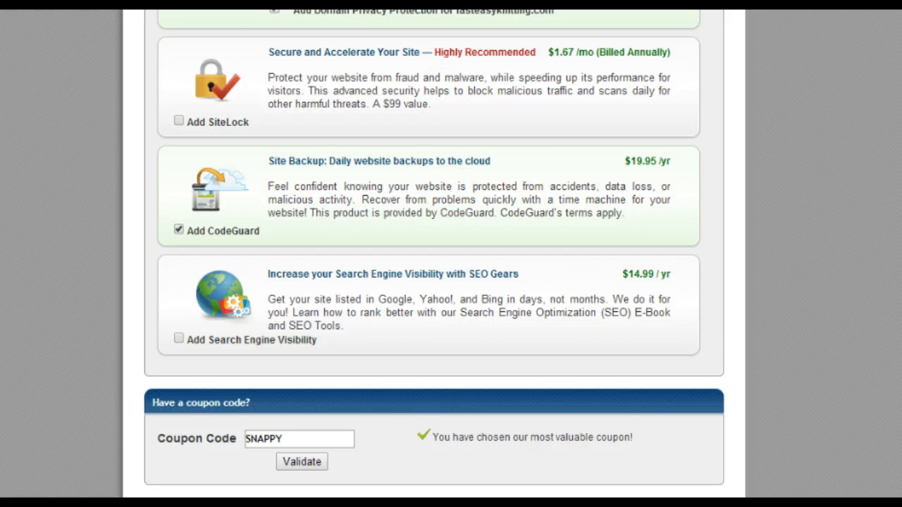
scroll(434, 254, "down", 3)
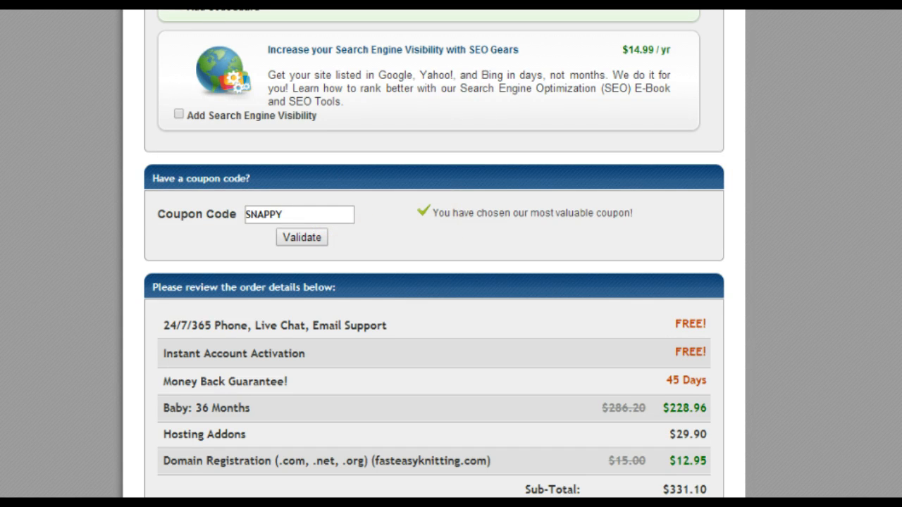
scroll(433, 254, "down", 3)
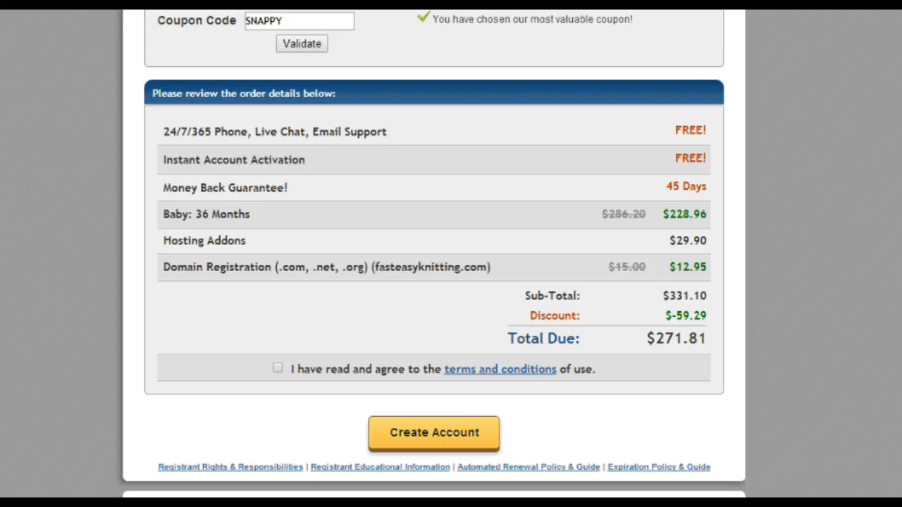
scroll(433, 254, "up", 15)
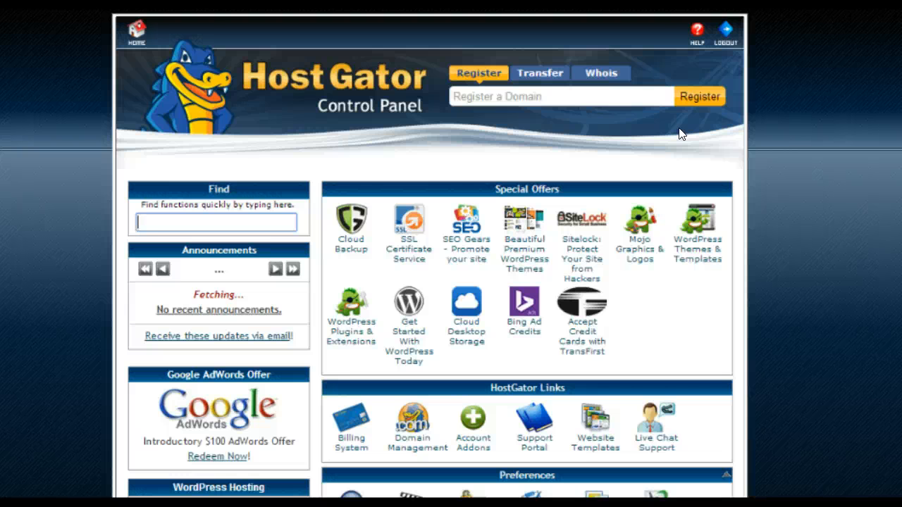
Step: Scroll the cPanel home down to Software/Services and launch QuickInstall
left_click(489, 94)
left_click(490, 94)
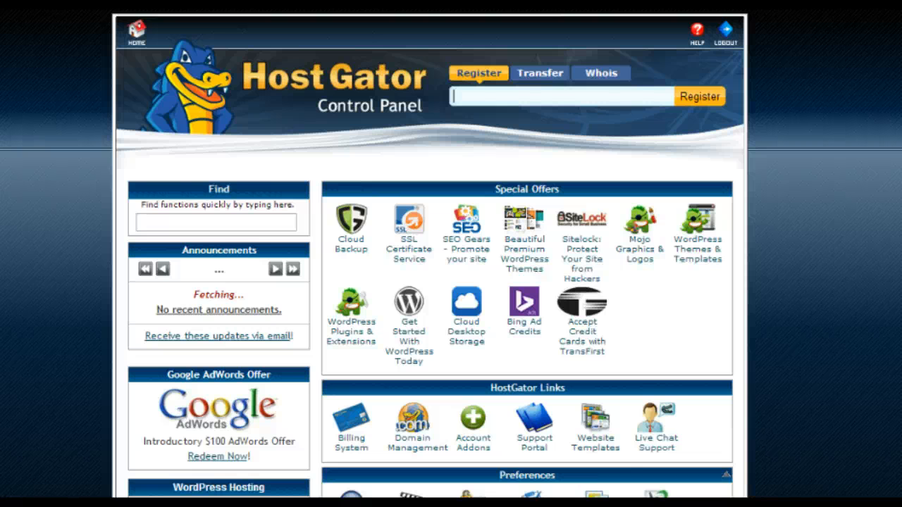
scroll(430, 254, "down", 8)
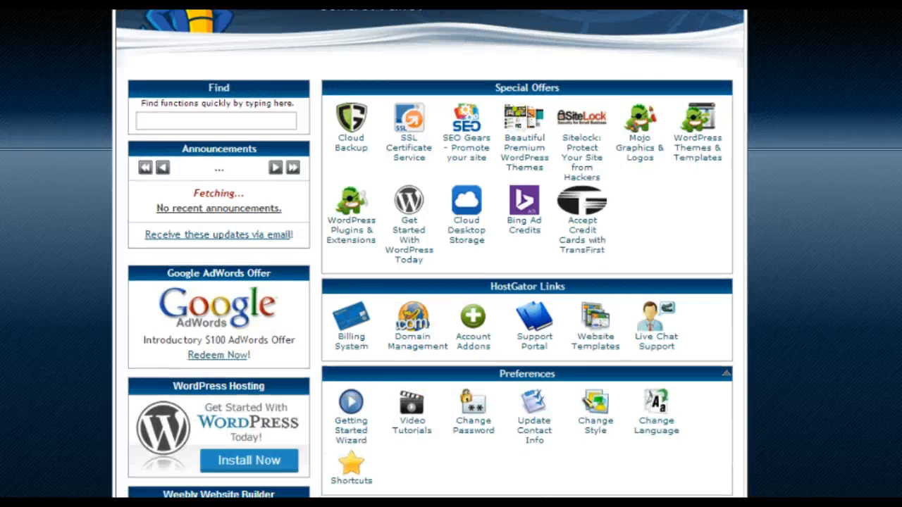
scroll(430, 254, "down", 8)
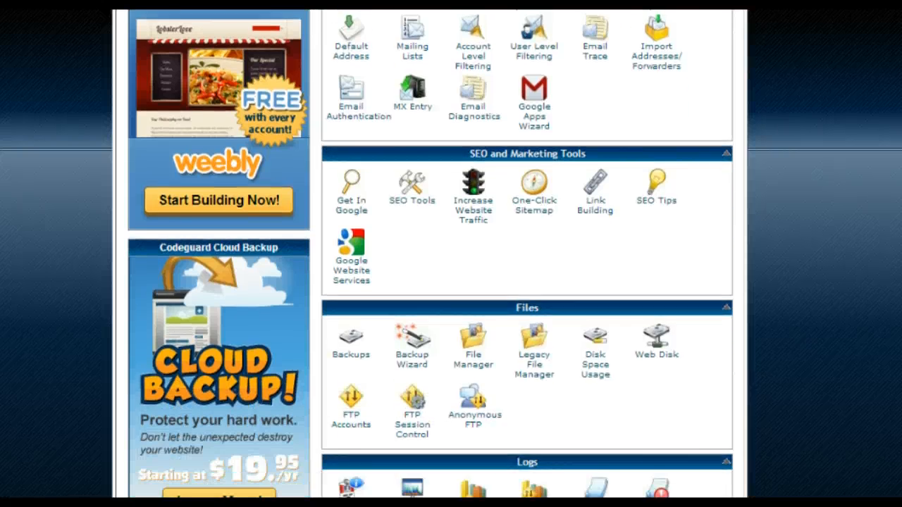
scroll(430, 253, "down", 4)
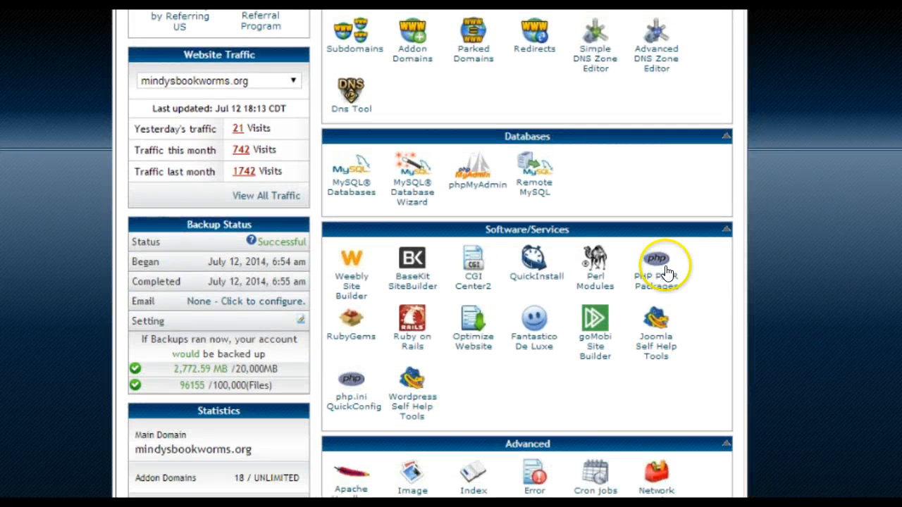
left_click(533, 282)
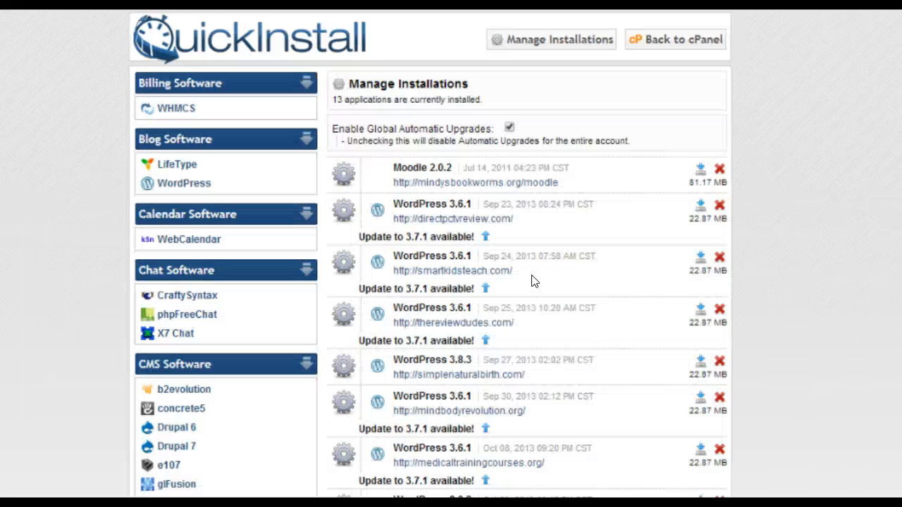
Step: Choose WordPress in QuickInstall and target the payitforwardtraining.com domain
left_click(175, 186)
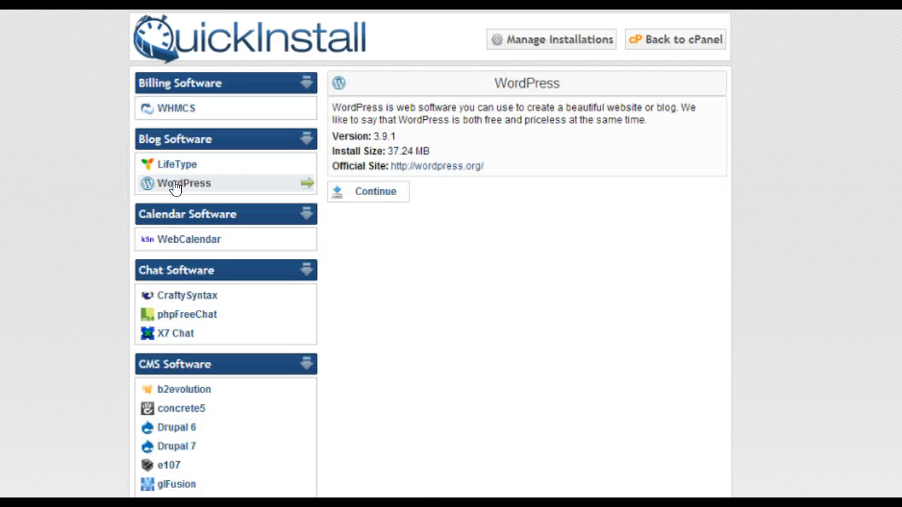
left_click(372, 200)
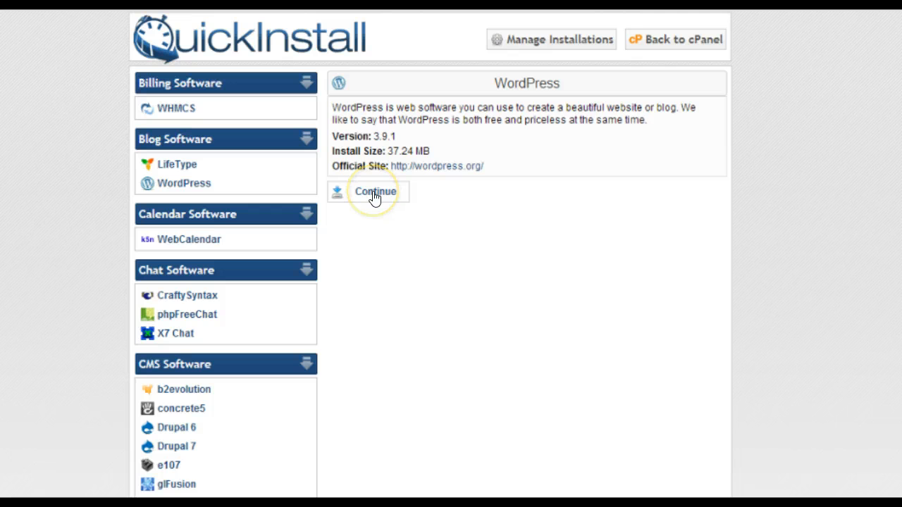
left_click(375, 197)
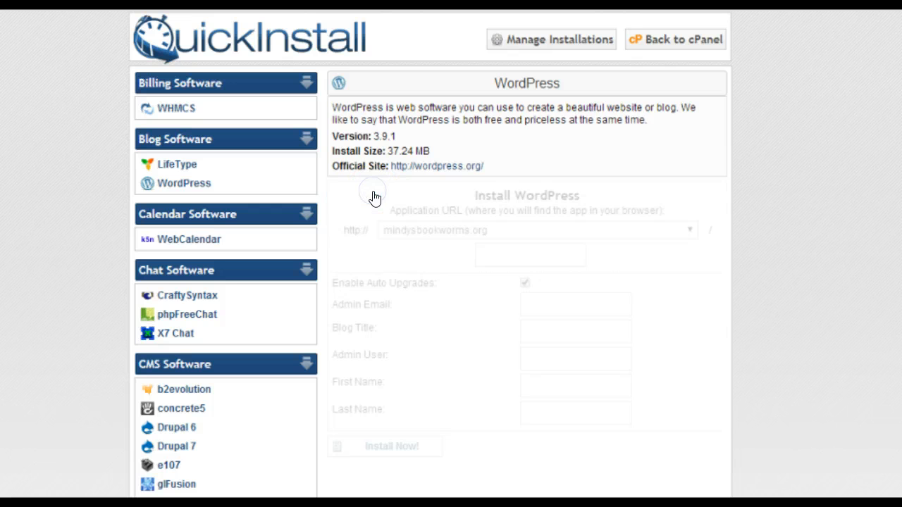
left_click(441, 228)
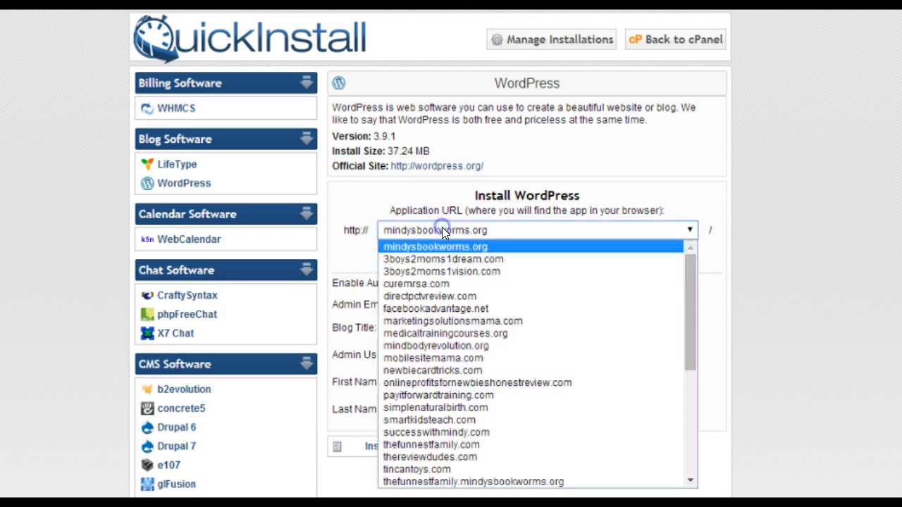
left_click(468, 394)
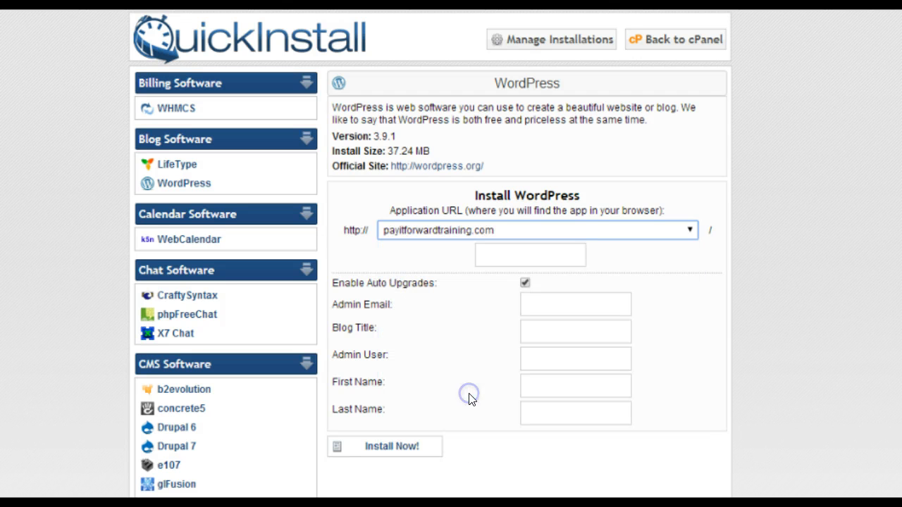
Step: Fill in the admin email and set the blog title to 'Pay it Forward Training'
left_click(550, 305)
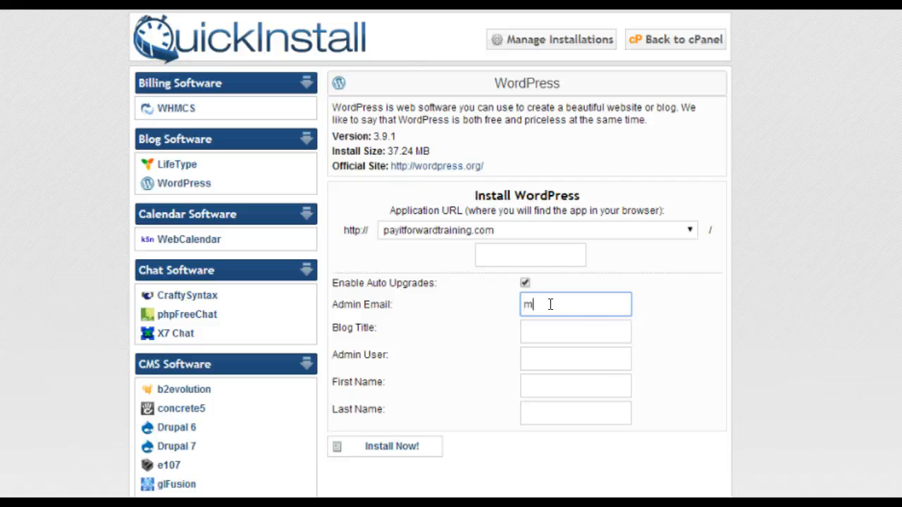
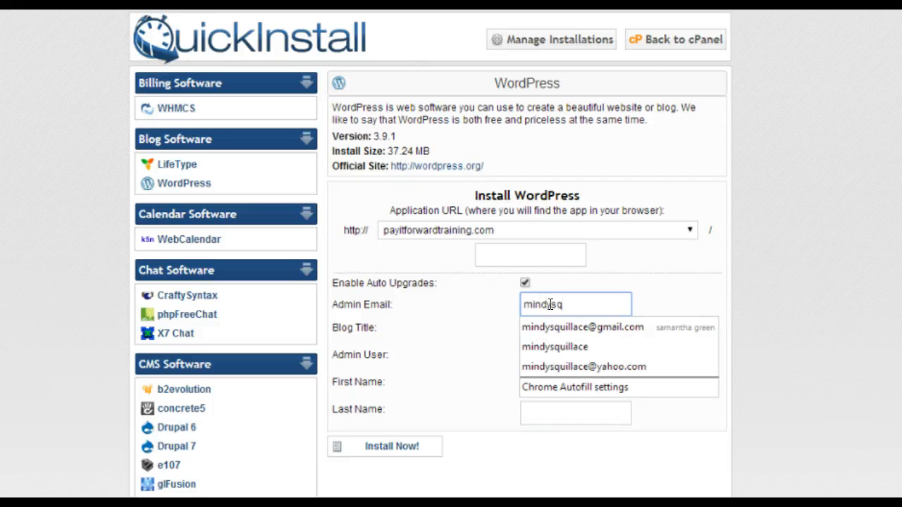
left_click(554, 366)
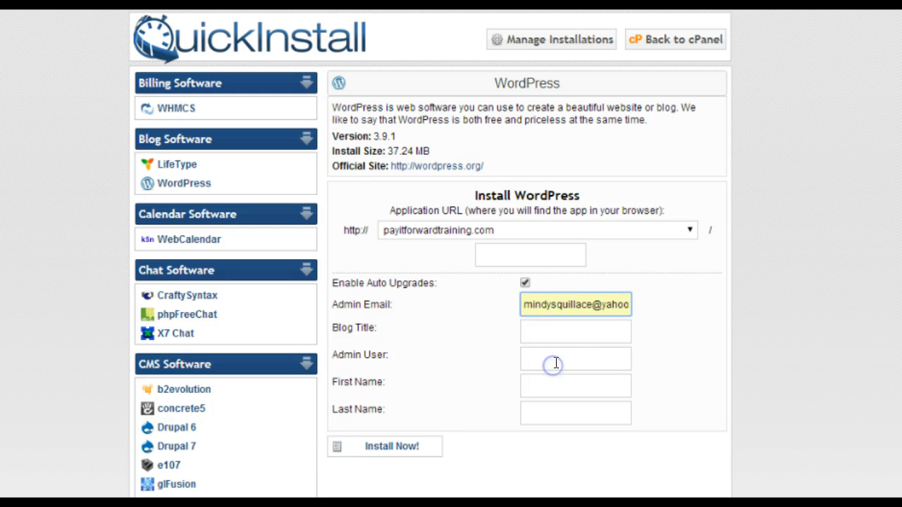
left_click(558, 329)
type("P")
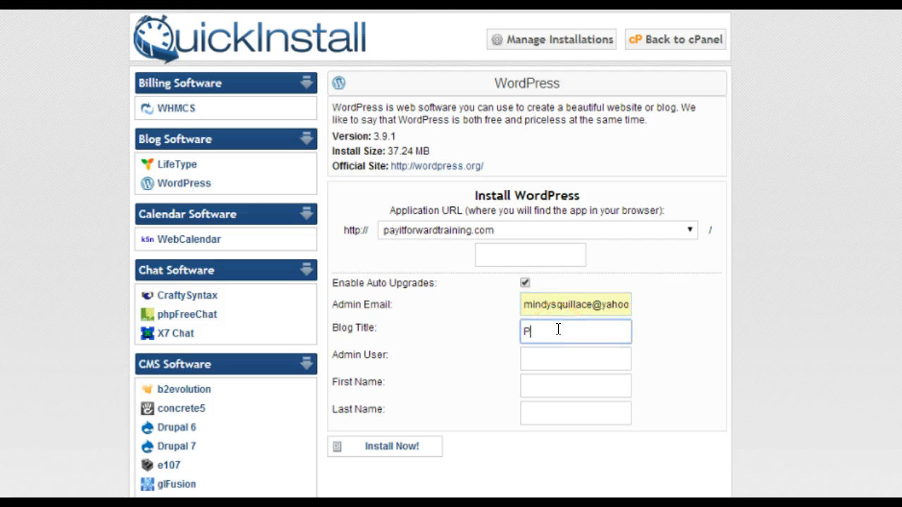
type("ay it Forward Training")
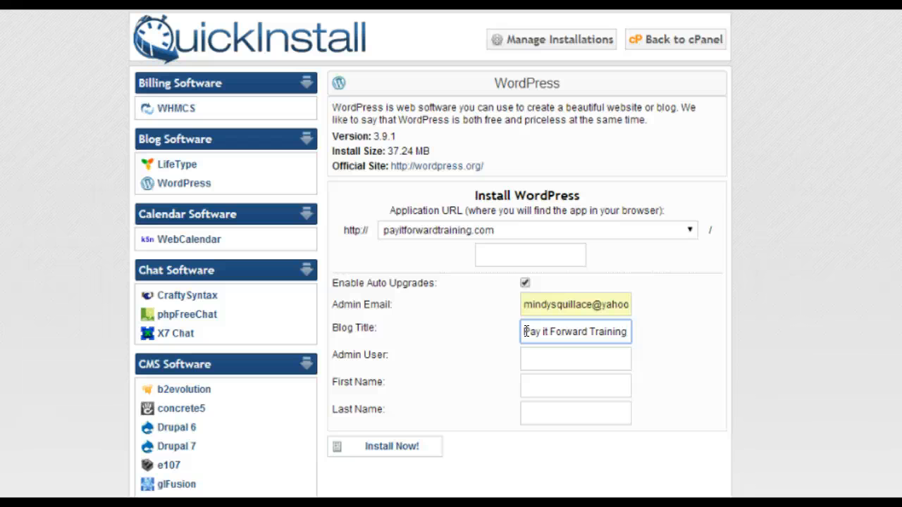
Step: Enter the admin username, first name and last name, then start the installation
left_click(533, 356)
type("min")
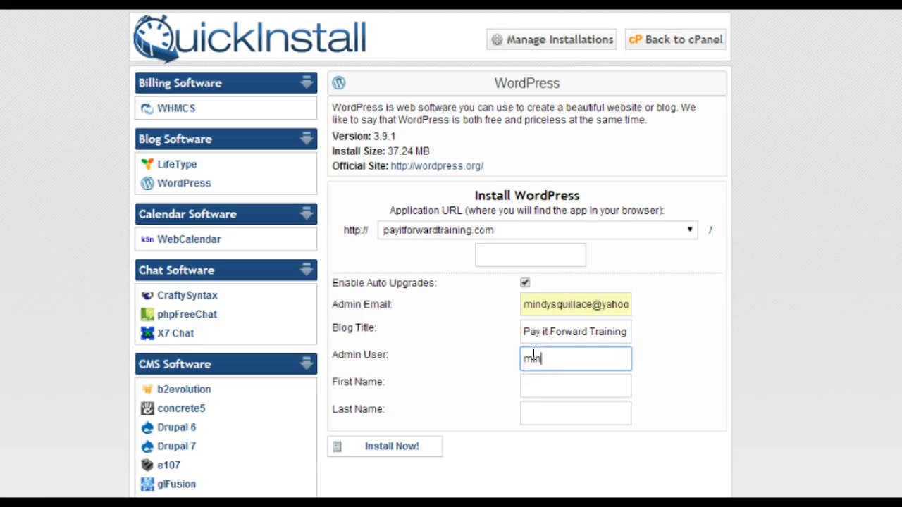
type("dy")
left_click(533, 383)
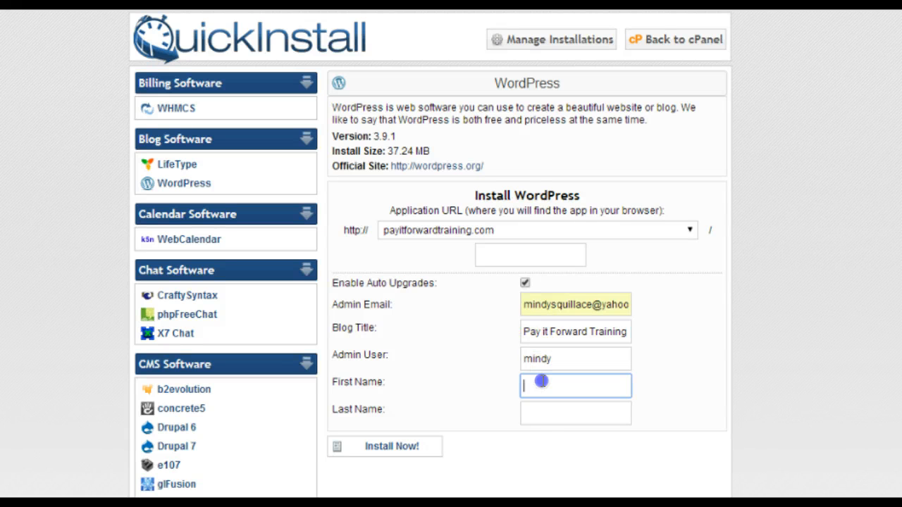
type("Mi")
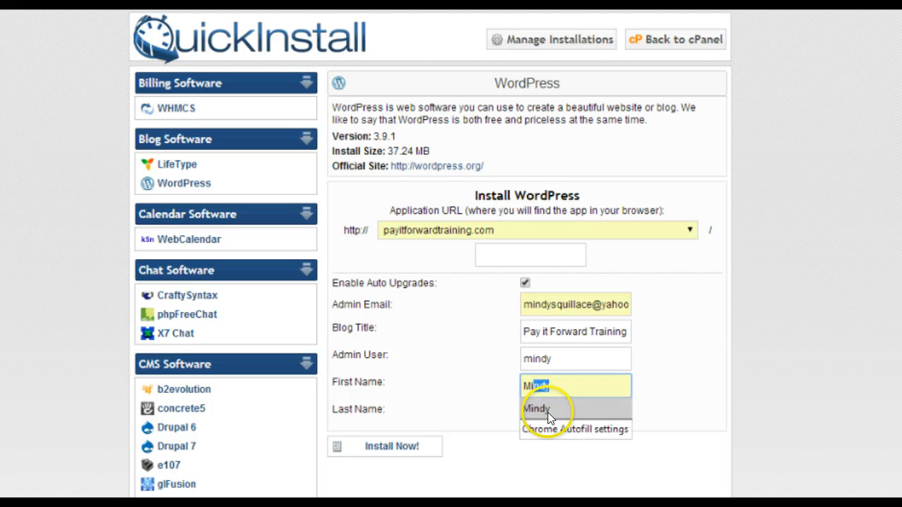
left_click(548, 409)
left_click(547, 412)
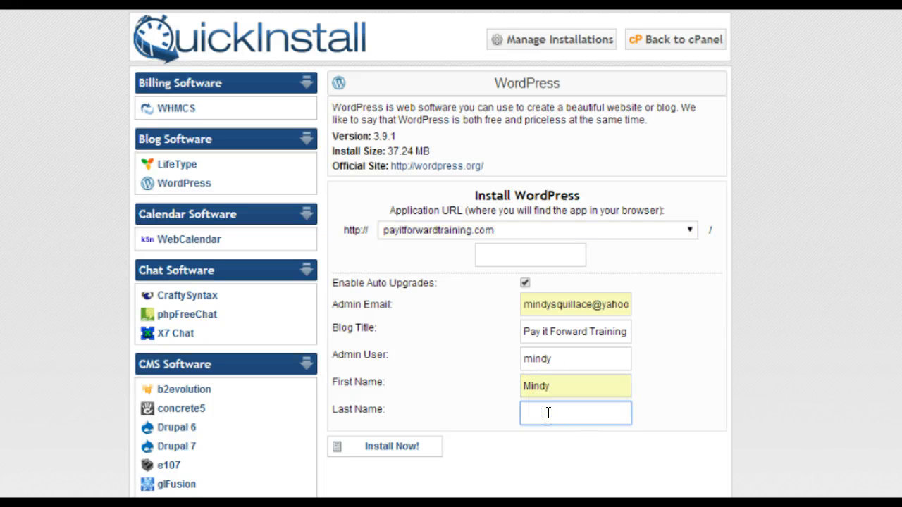
type("Sq")
left_click(546, 435)
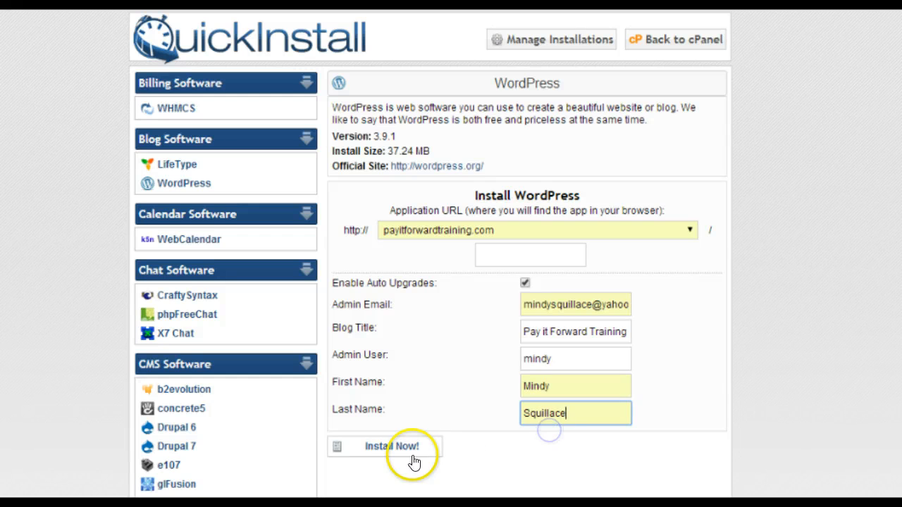
left_click(387, 451)
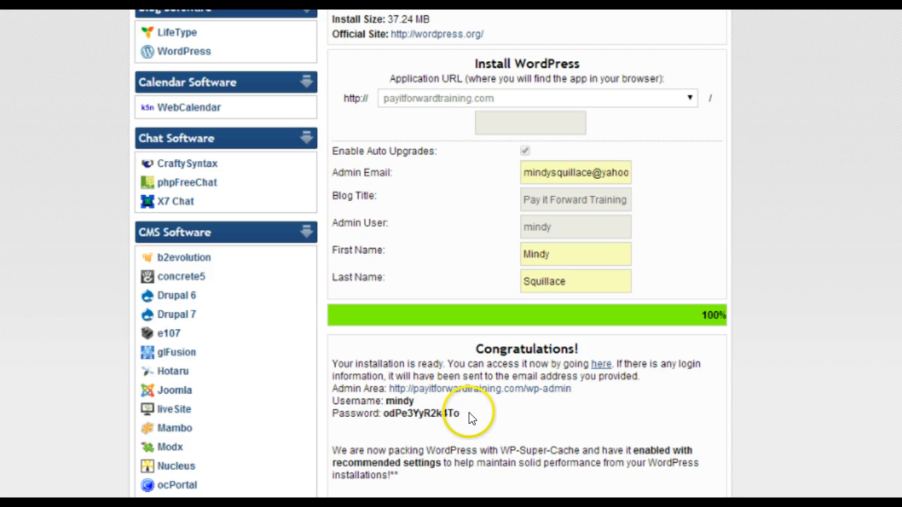
Step: Copy the generated admin password and follow the wp-admin Admin Area link
left_click_drag(460, 414, 386, 413)
right_click(387, 414)
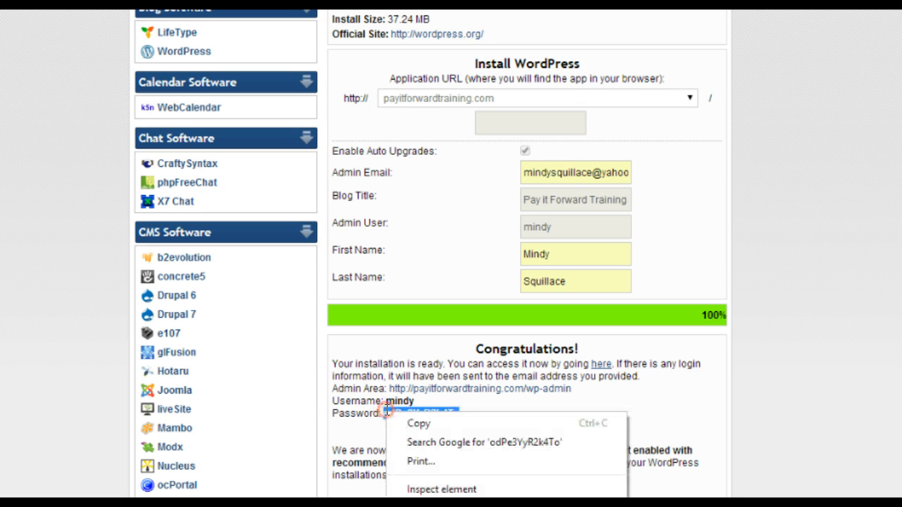
left_click(397, 423)
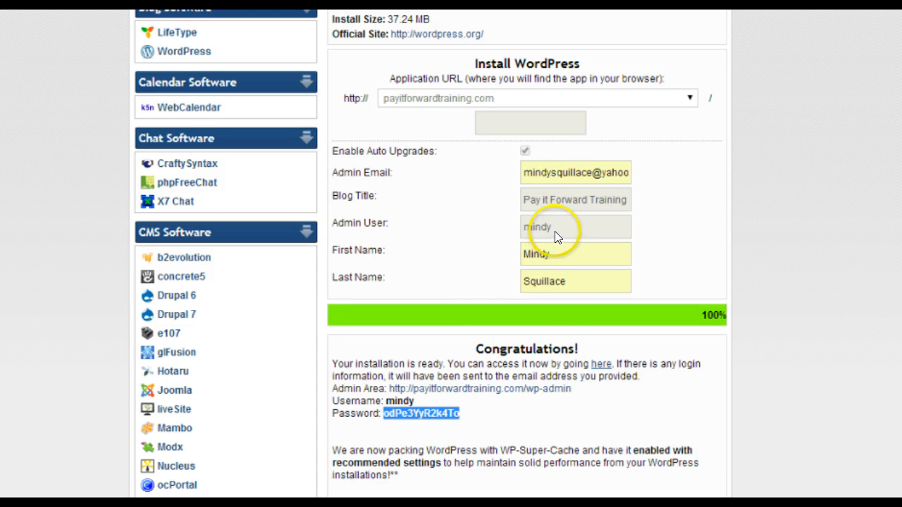
left_click(532, 390)
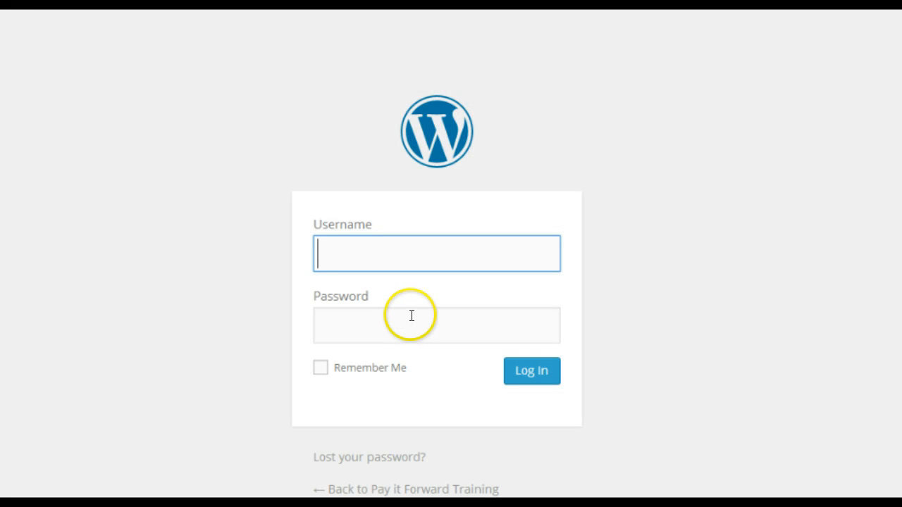
Step: Log in with the suggested admin username and the pasted password
type("Min")
left_click(375, 283)
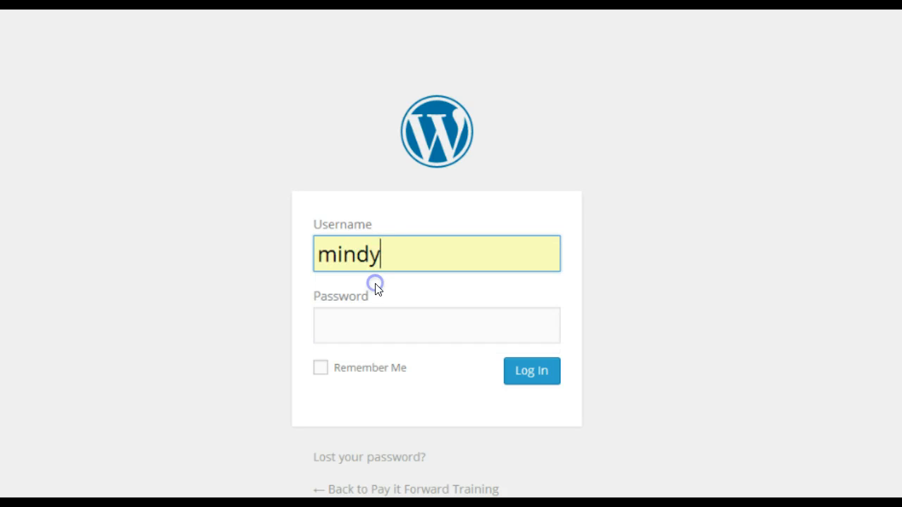
left_click(368, 322)
right_click(370, 322)
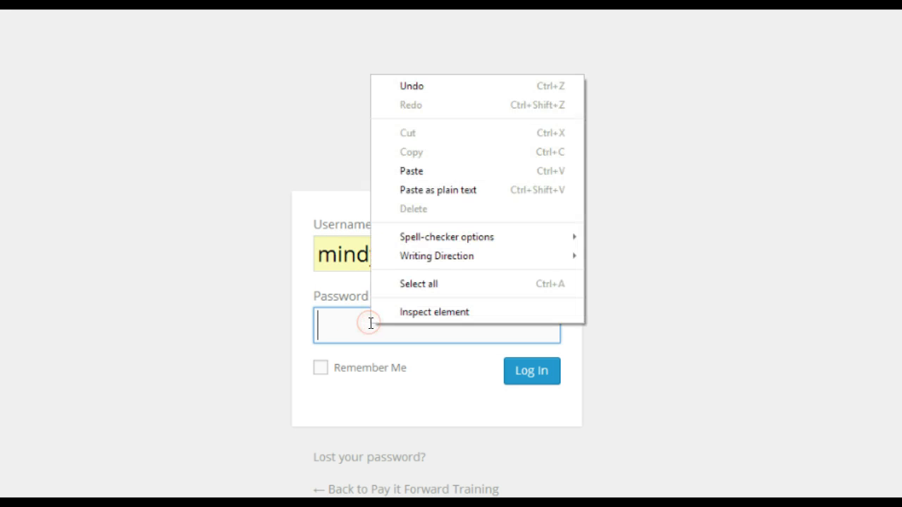
left_click(425, 171)
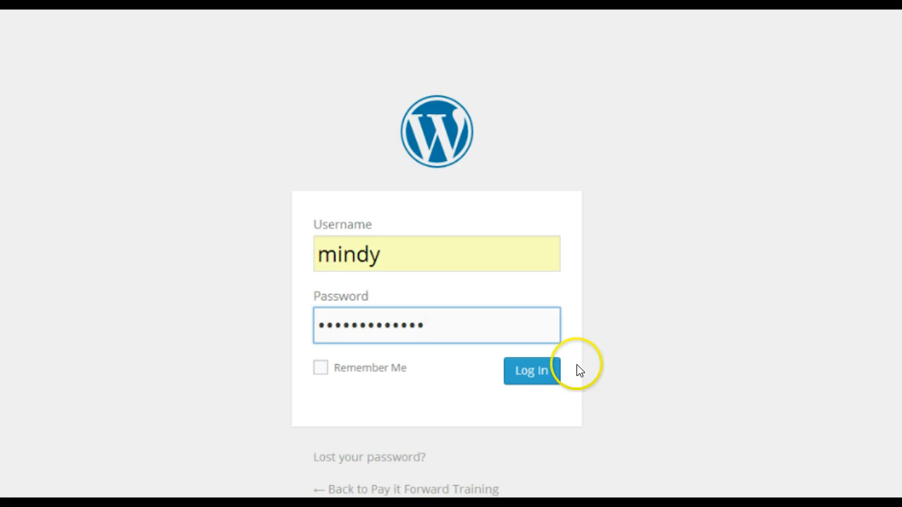
left_click(520, 381)
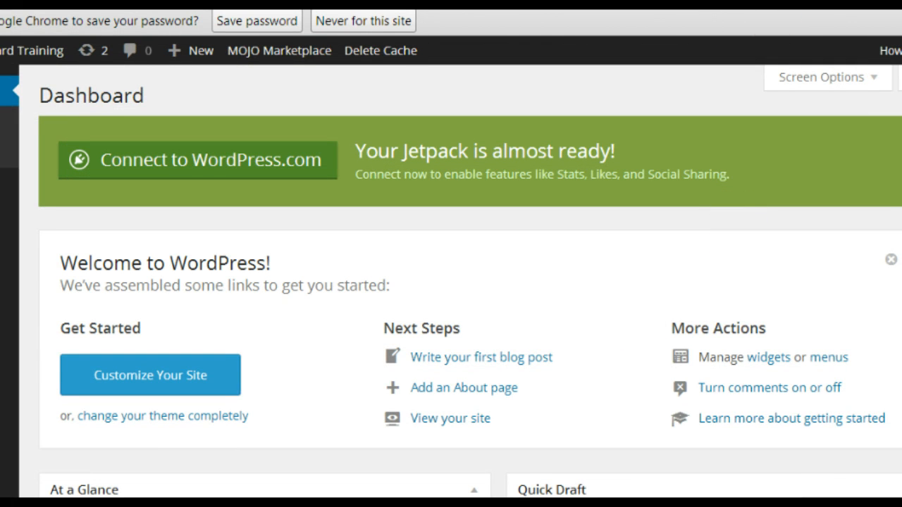
Step: Open the admin account's profile page and find the New Password fields
left_click(858, 45)
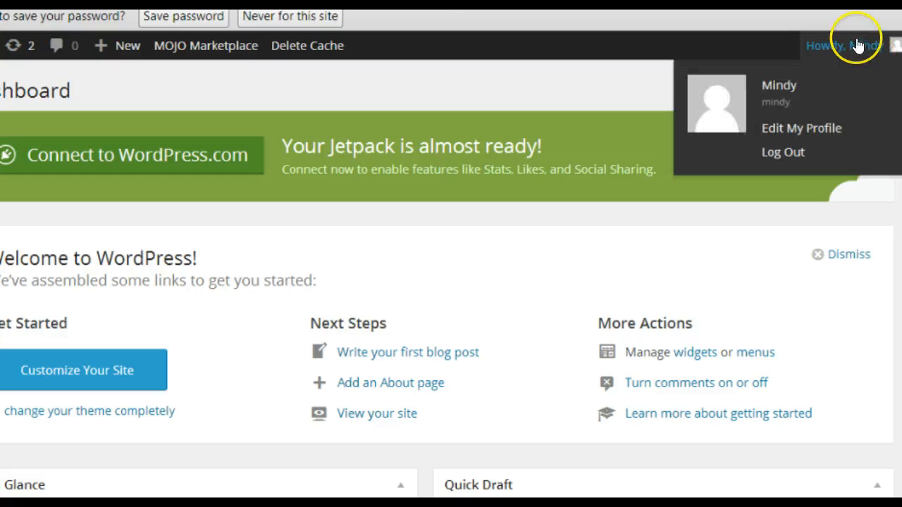
left_click(788, 125)
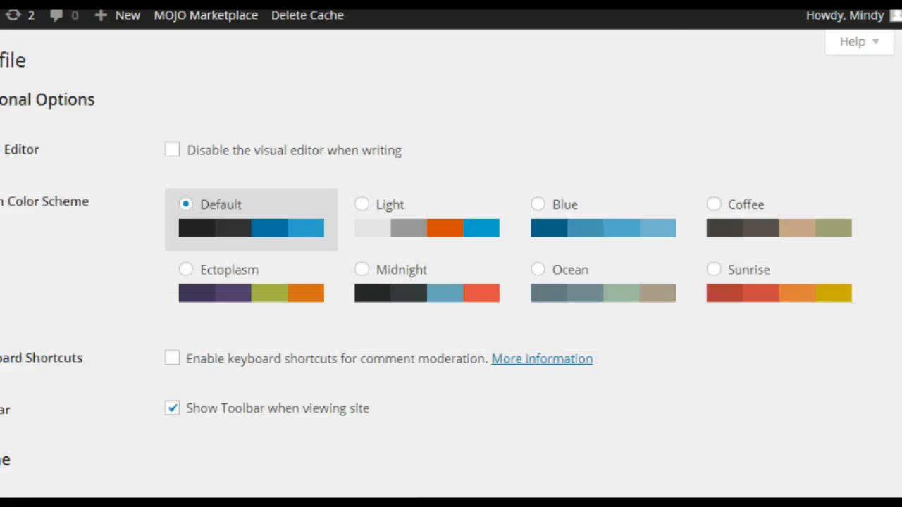
scroll(451, 264, "down", 8)
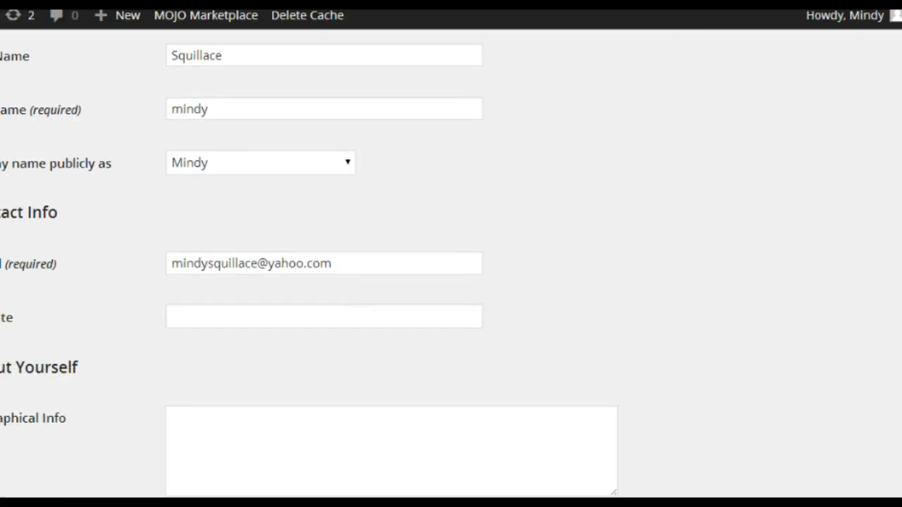
scroll(451, 263, "down", 2)
scroll(451, 264, "up", 3)
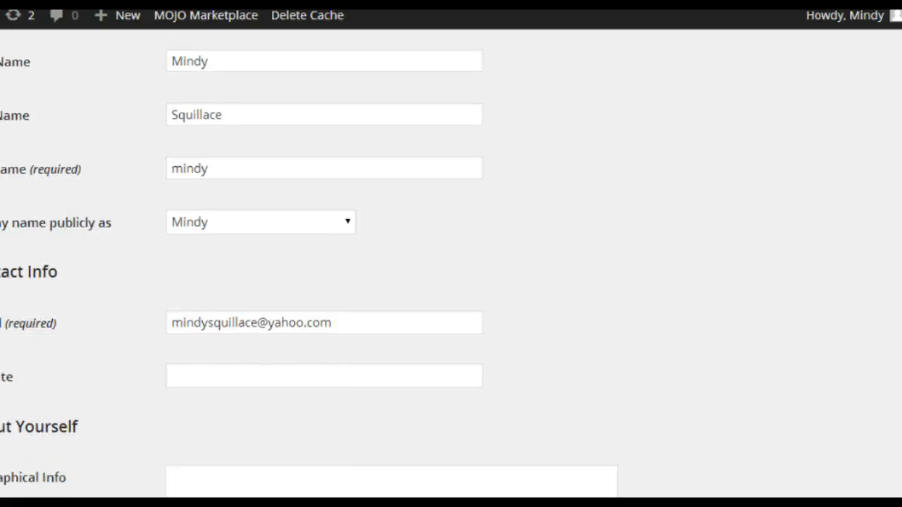
scroll(451, 263, "up", 2)
scroll(451, 264, "down", 5)
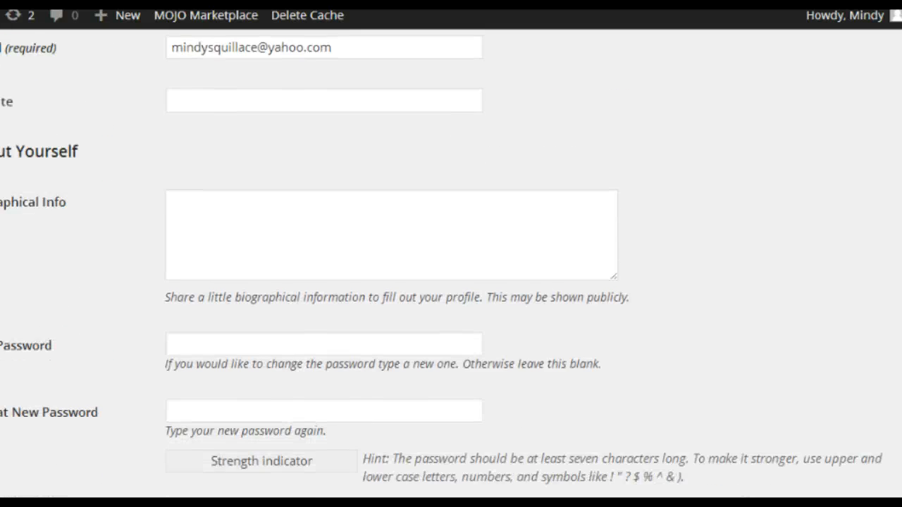
scroll(451, 264, "down", 2)
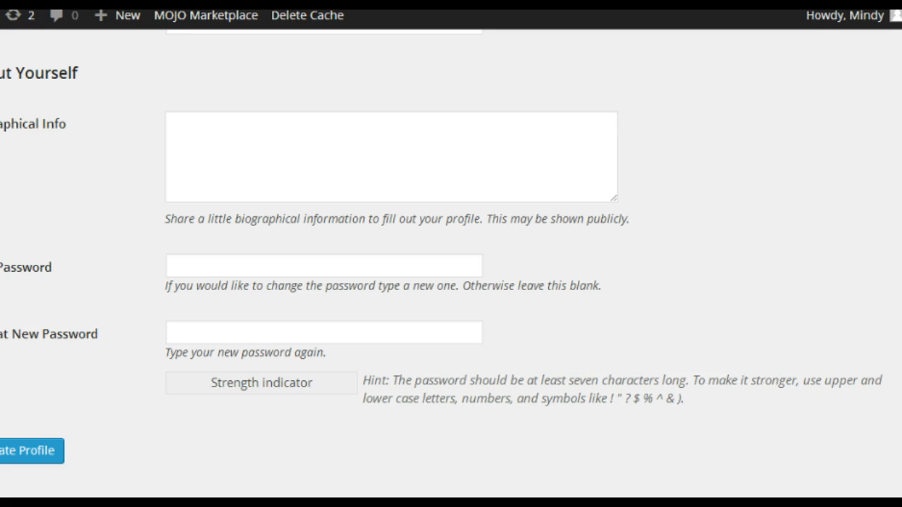
Step: Enter the new password in both fields and save with Update Profile
left_click(186, 261)
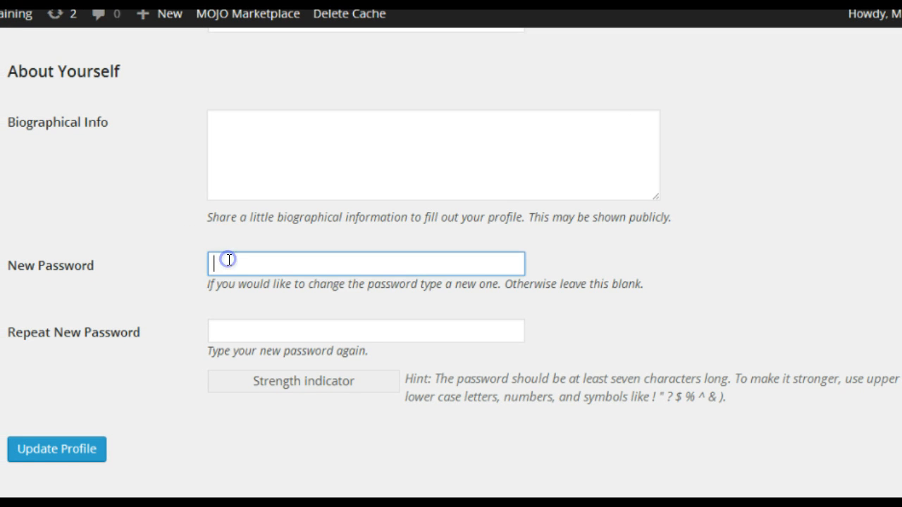
type("1234")
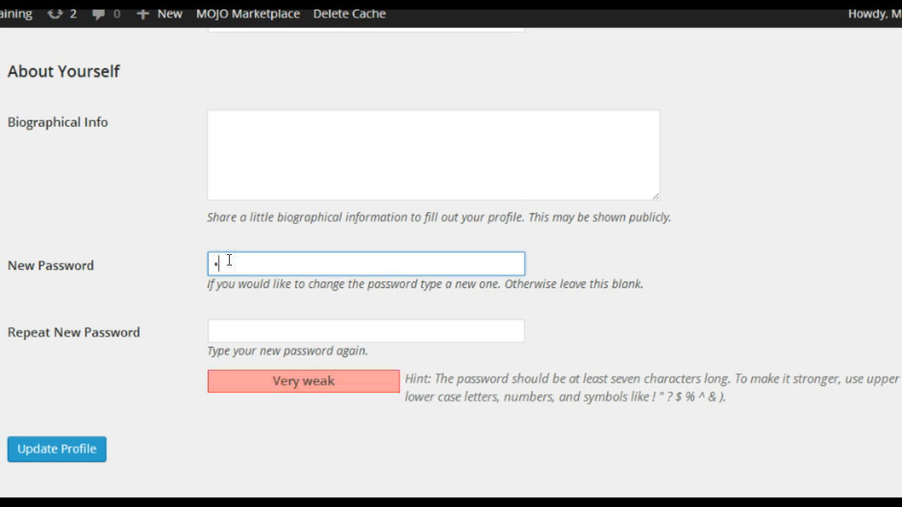
key("BackSpace")
key("BackSpace")
key("BackSpace")
key("BackSpace")
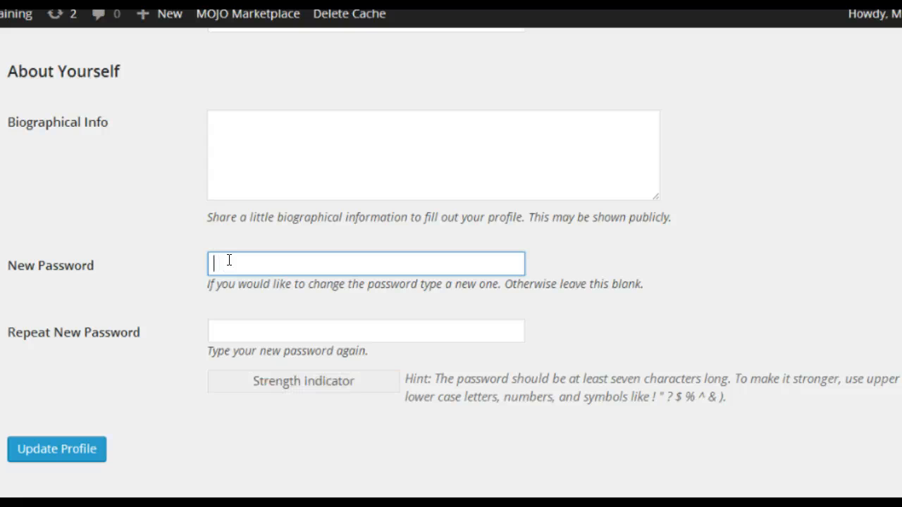
type("•••••••••")
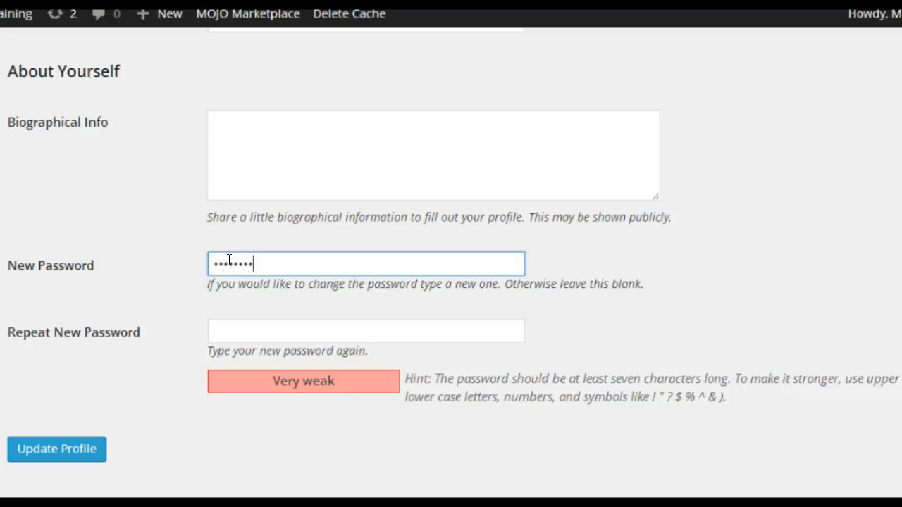
left_click(249, 321)
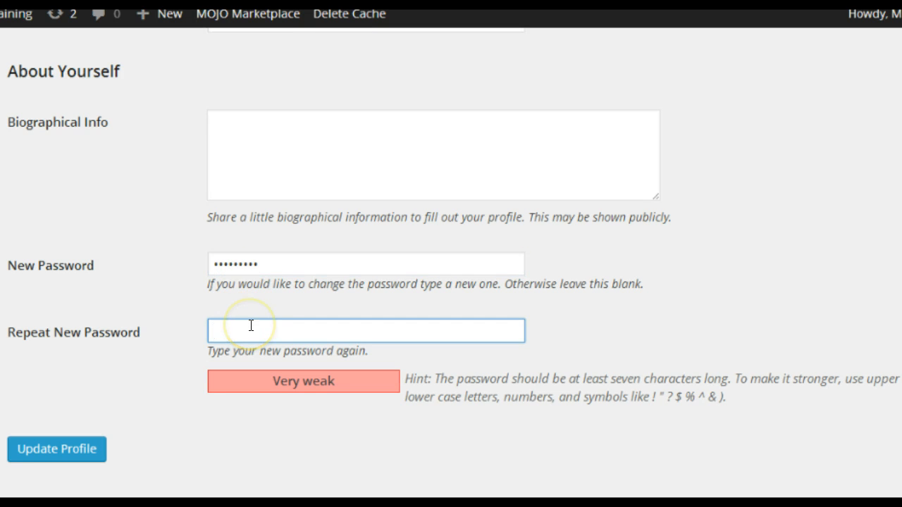
type("•••••••••")
left_click(90, 450)
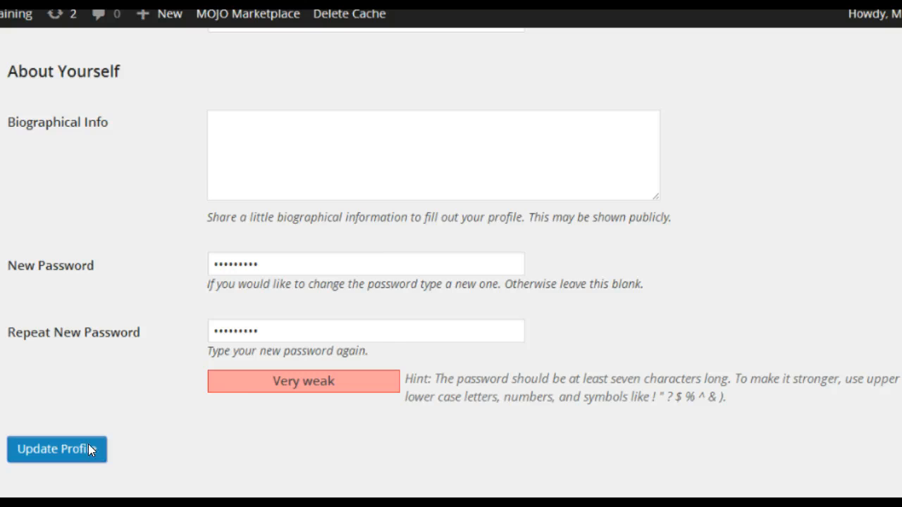
left_click(88, 449)
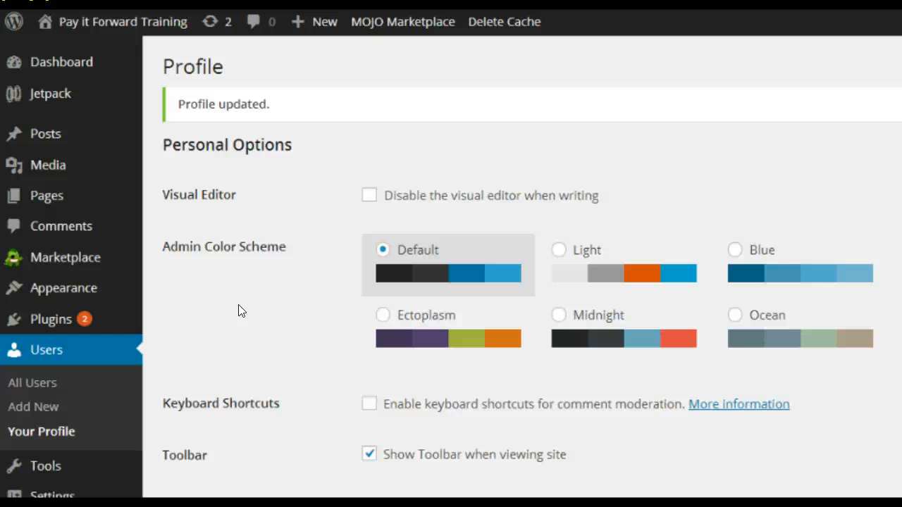
Step: Activate the Tungsten theme from Appearance > Themes and preview it in the Customizer
mouse_move(111, 287)
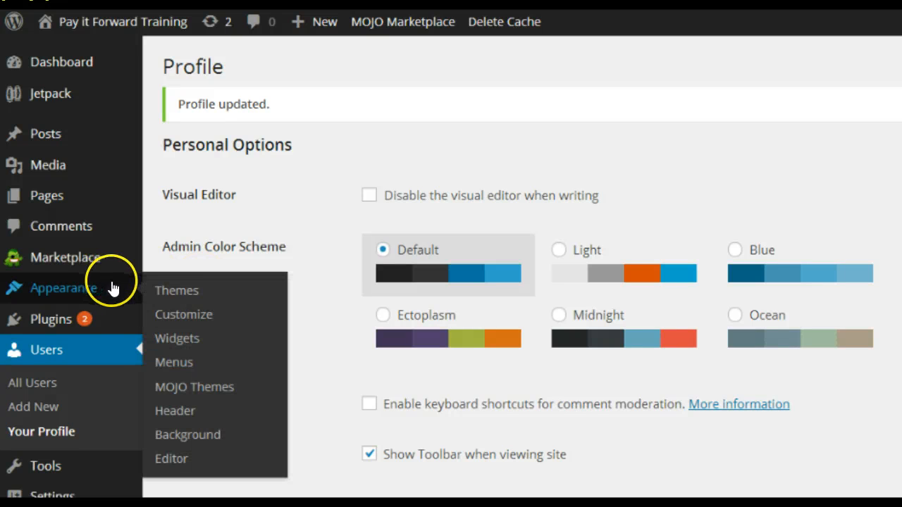
left_click(173, 290)
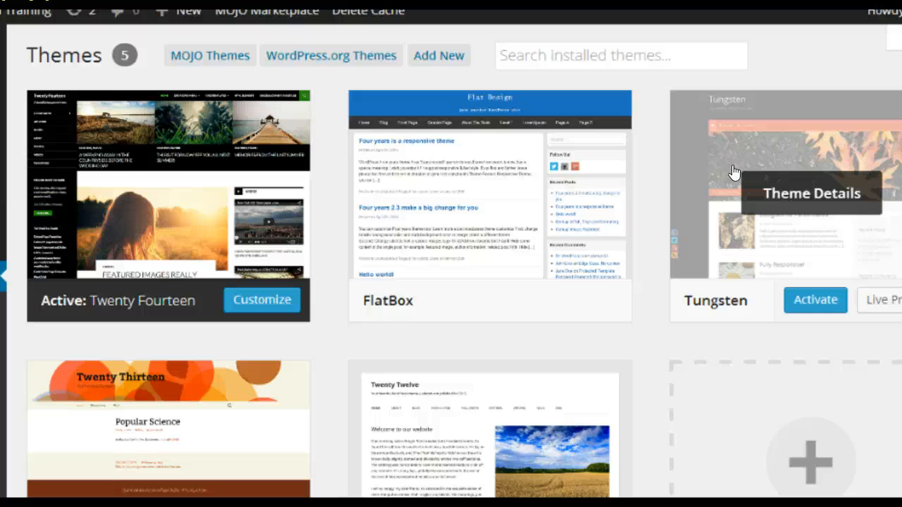
left_click(800, 299)
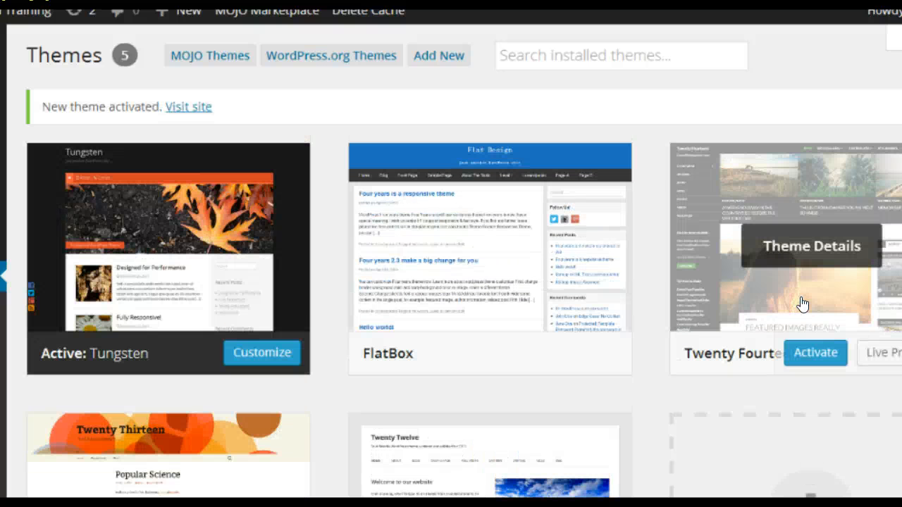
left_click(262, 355)
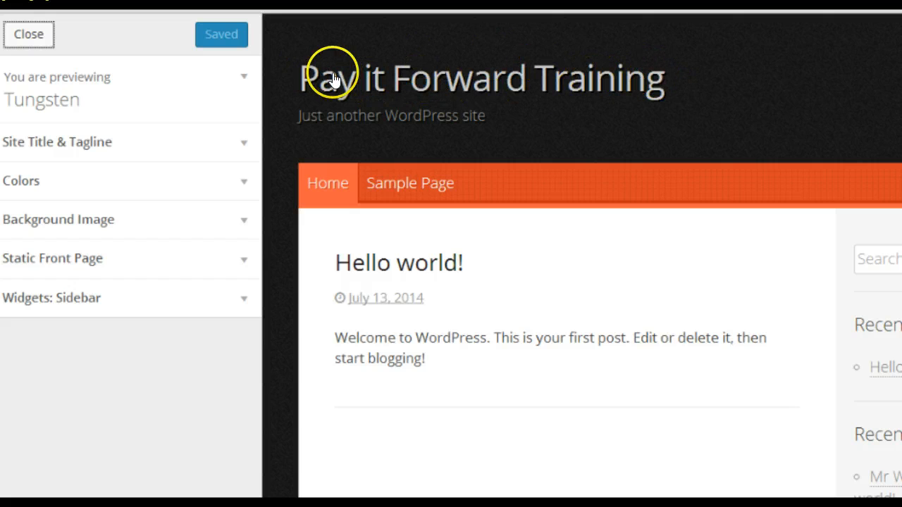
Step: Replace the tagline with 'Simple Money Making System', then look at the background colour setting
left_click(137, 147)
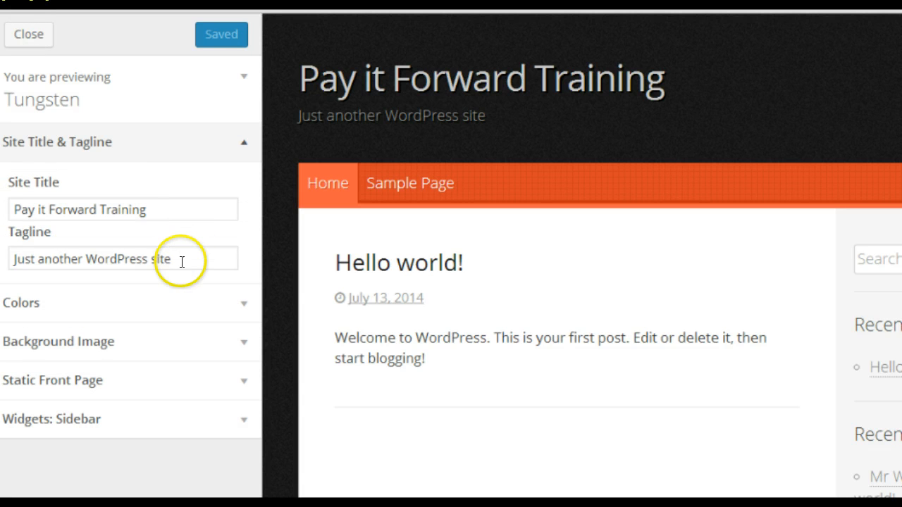
left_click_drag(182, 261, 6, 261)
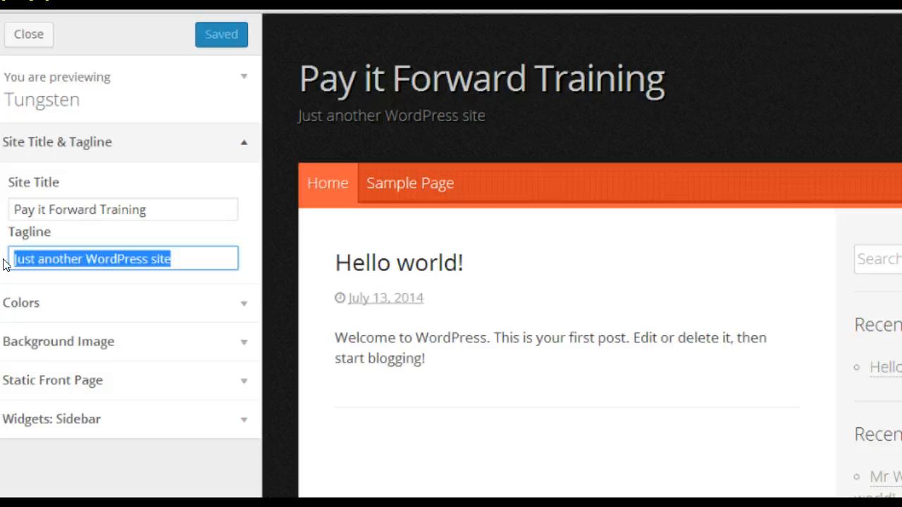
type("Sim")
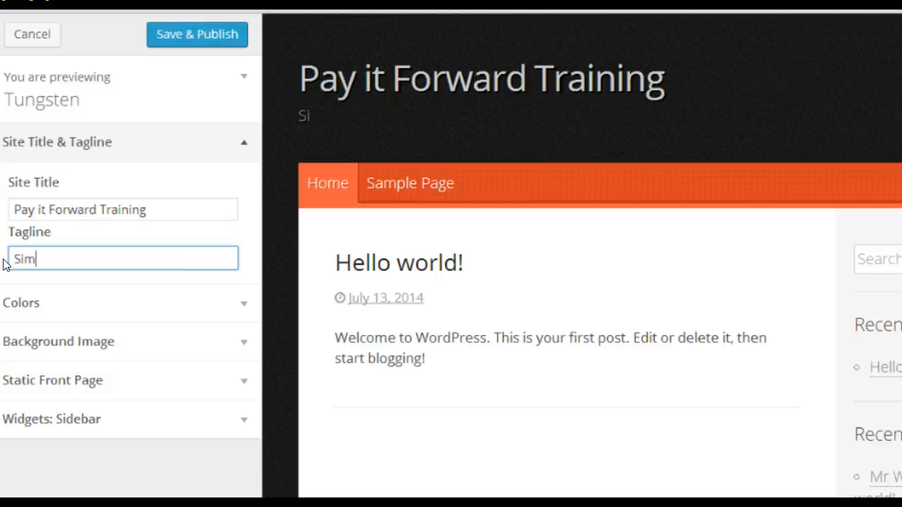
type("ple Money Making")
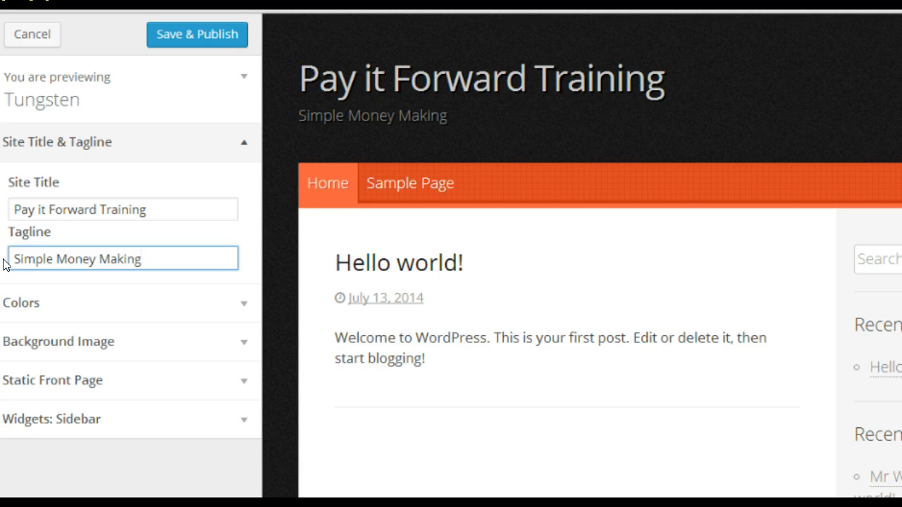
type(" System")
left_click(16, 302)
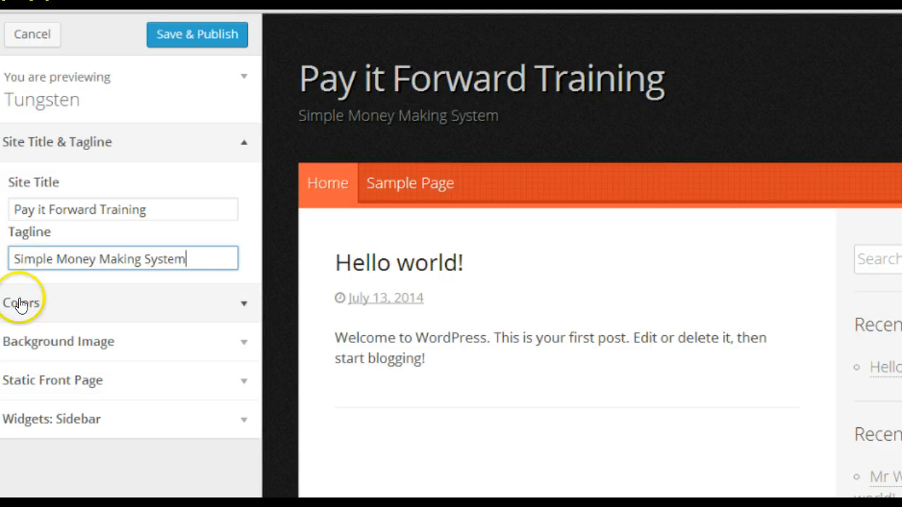
left_click(83, 248)
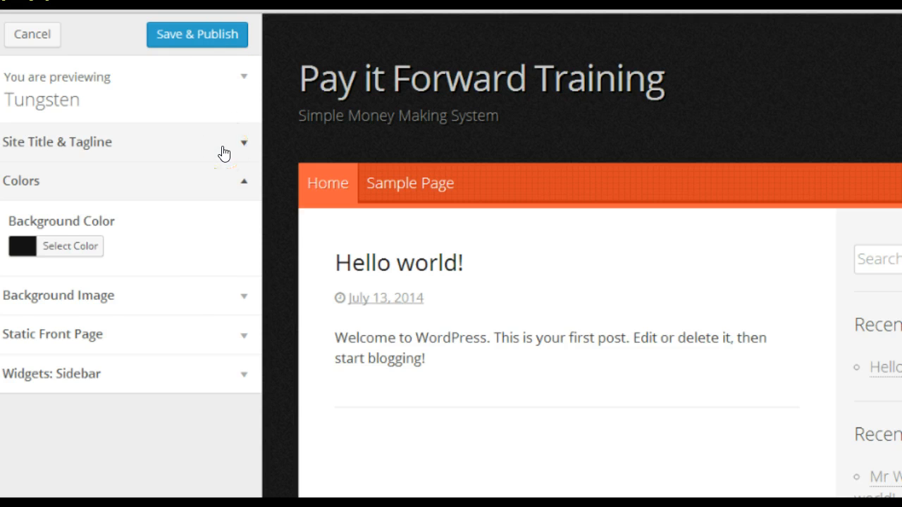
Step: Expand the Background Image and Static Front Page sections and switch the preview between Sample Page and Home
left_click(193, 295)
left_click(186, 337)
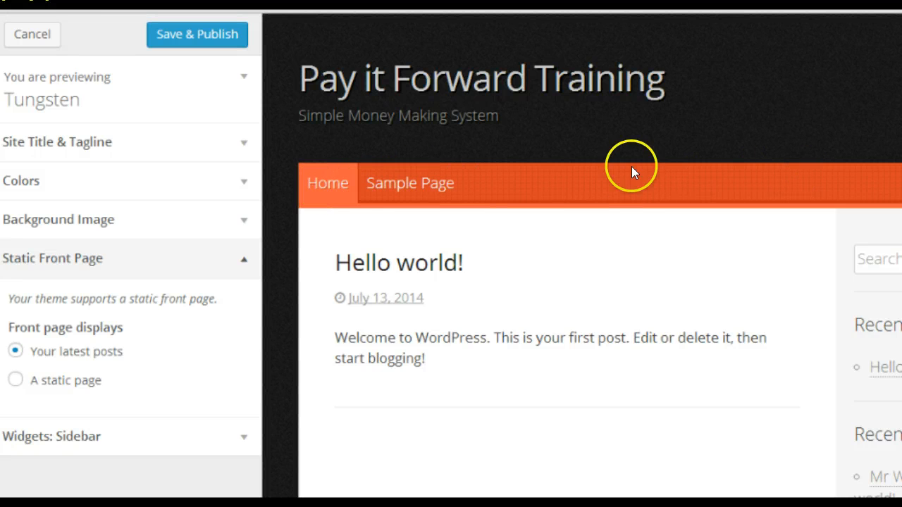
left_click(398, 186)
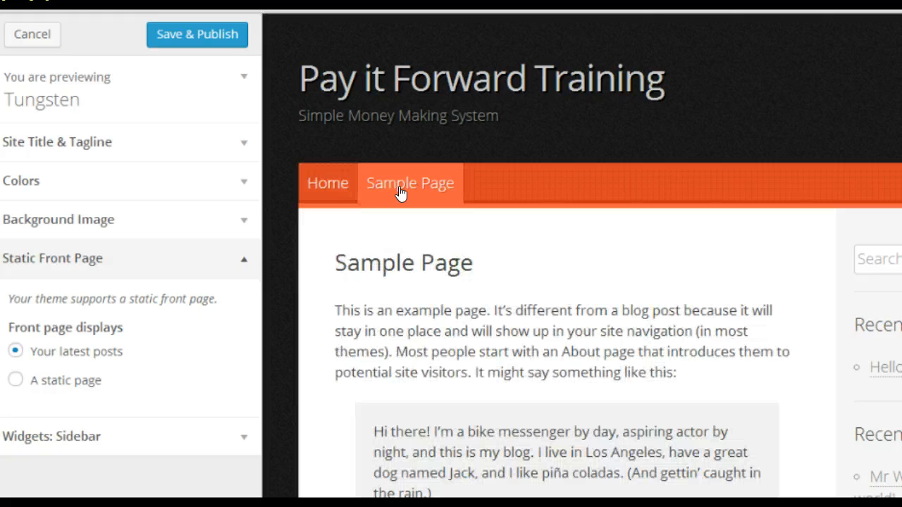
left_click(315, 179)
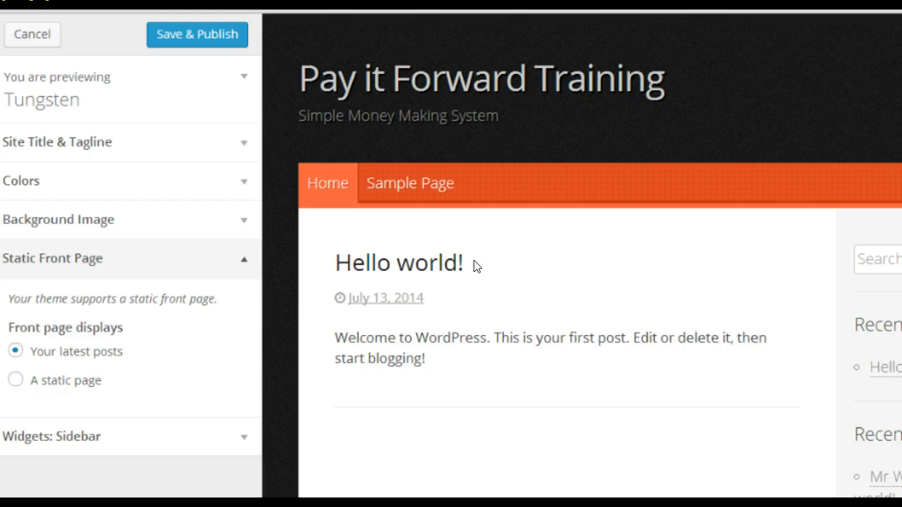
left_click(417, 184)
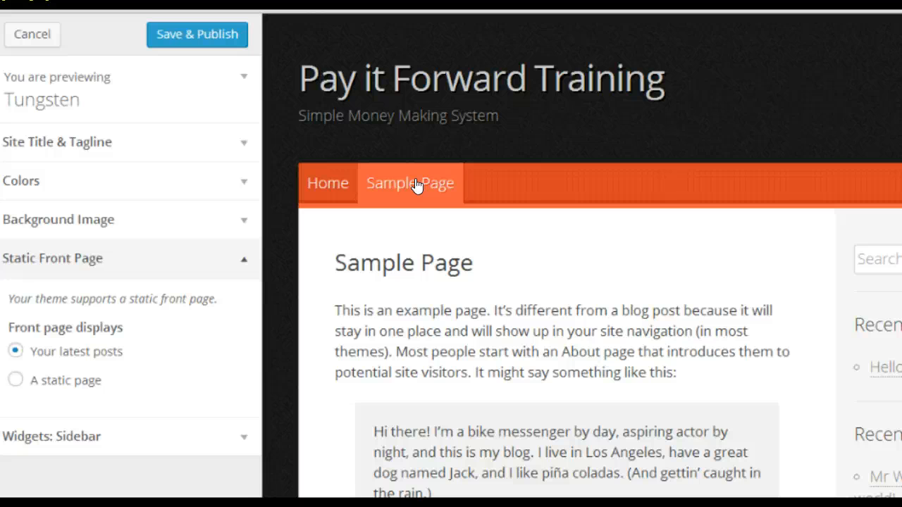
left_click(320, 182)
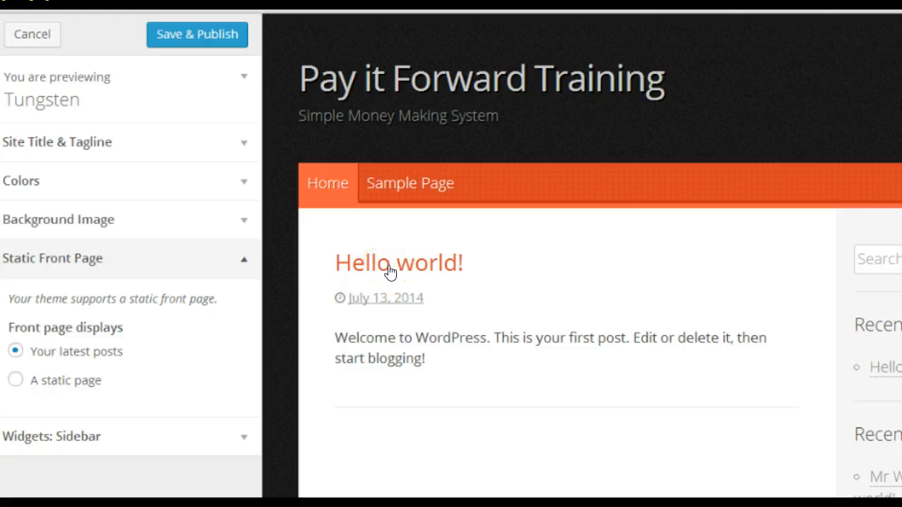
left_click(413, 182)
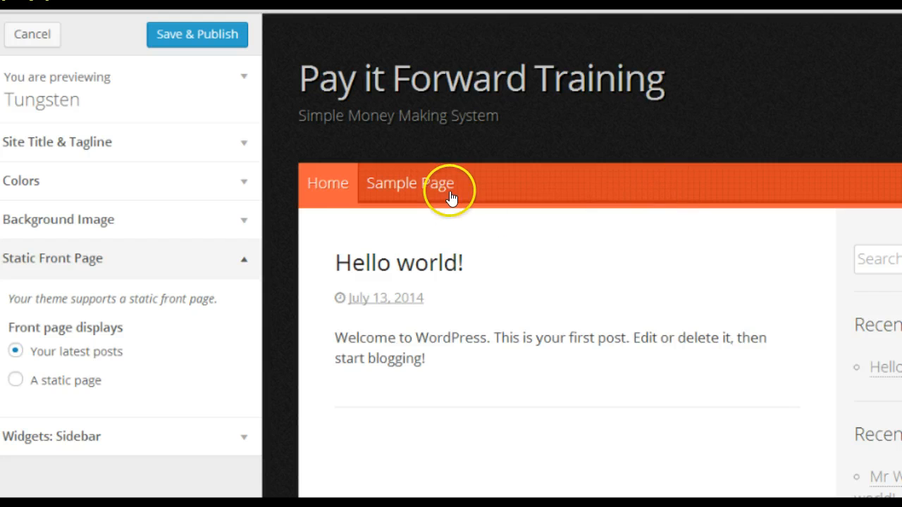
left_click(329, 196)
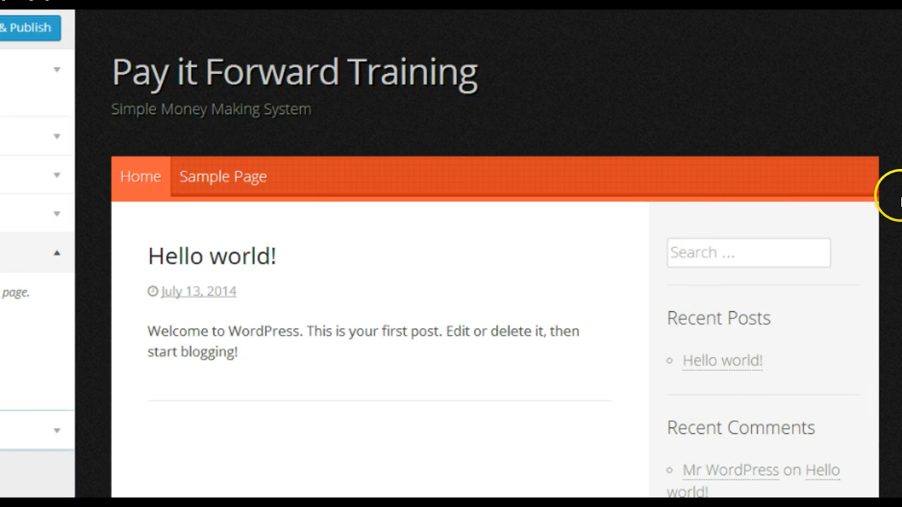
Step: Scroll through the Tungsten home page preview
scroll(494, 273, "down", 1)
scroll(494, 273, "down", 3)
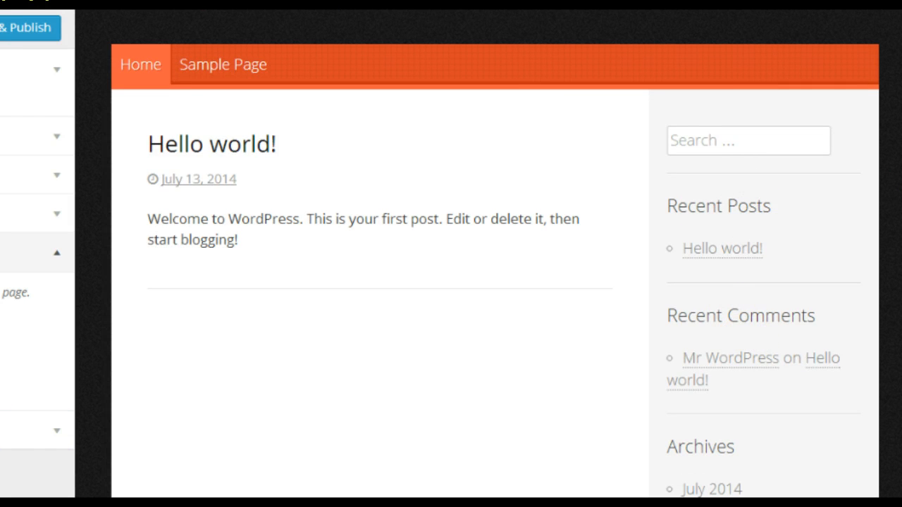
scroll(494, 274, "down", 10)
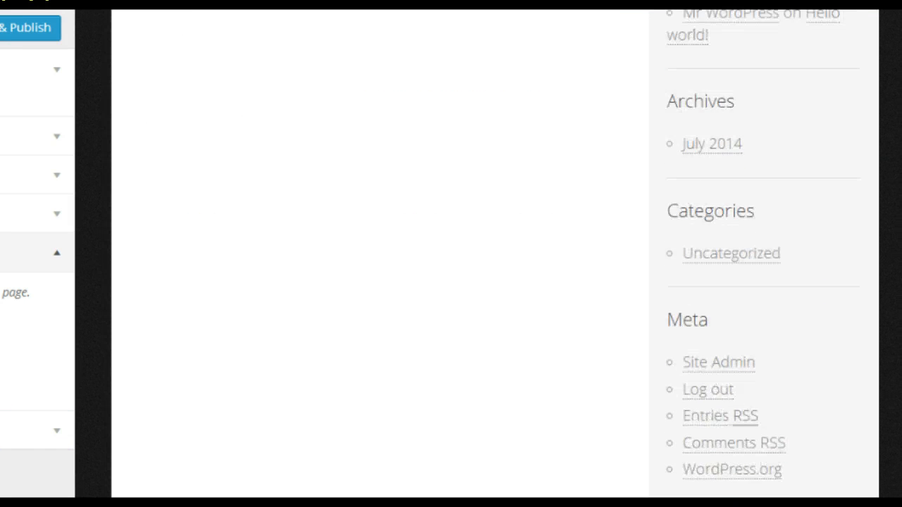
scroll(495, 274, "down", 2)
scroll(495, 274, "up", 15)
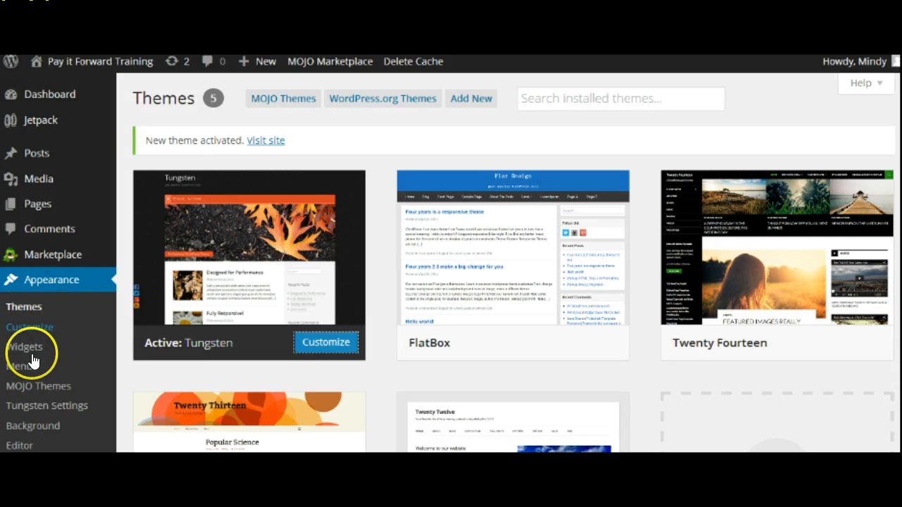
Step: Remove the Meta, Archives, Recent Comments and Search widgets from the Sidebar
left_click(35, 348)
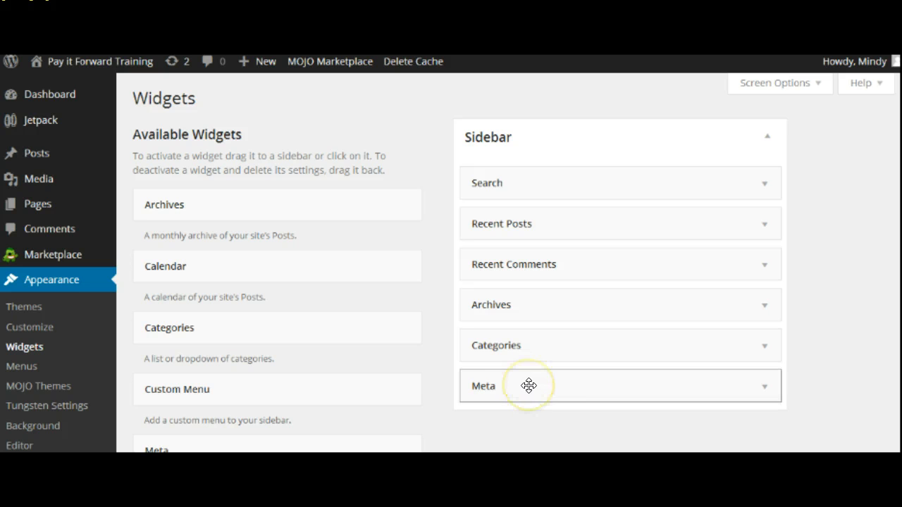
left_click_drag(528, 386, 207, 389)
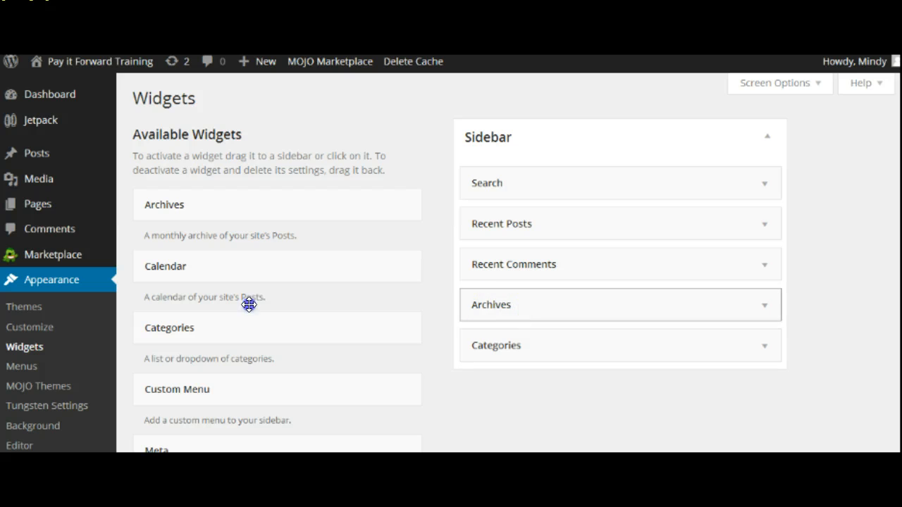
left_click_drag(249, 305, 137, 304)
left_click_drag(479, 264, 121, 250)
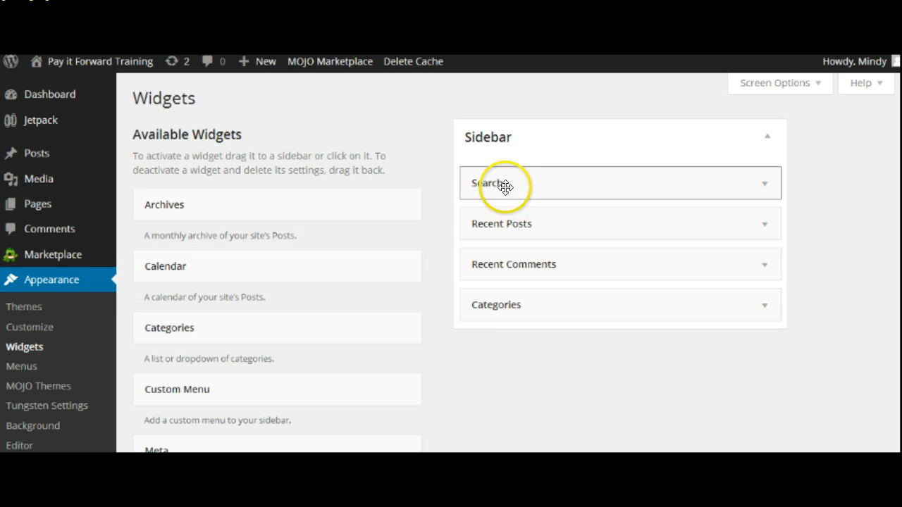
left_click_drag(505, 185, 141, 162)
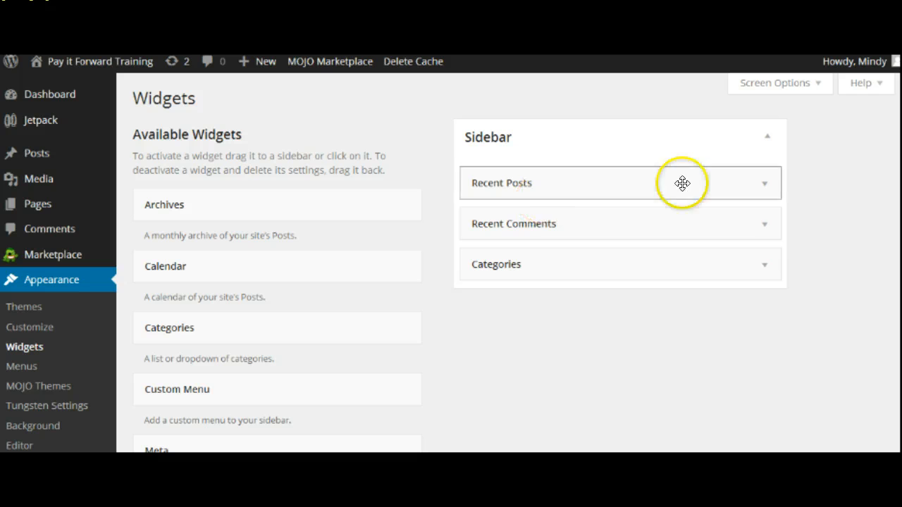
Step: Drag the Text widget from Available Widgets into the top of the Sidebar
scroll(507, 261, "down", 3)
scroll(451, 260, "down", 5)
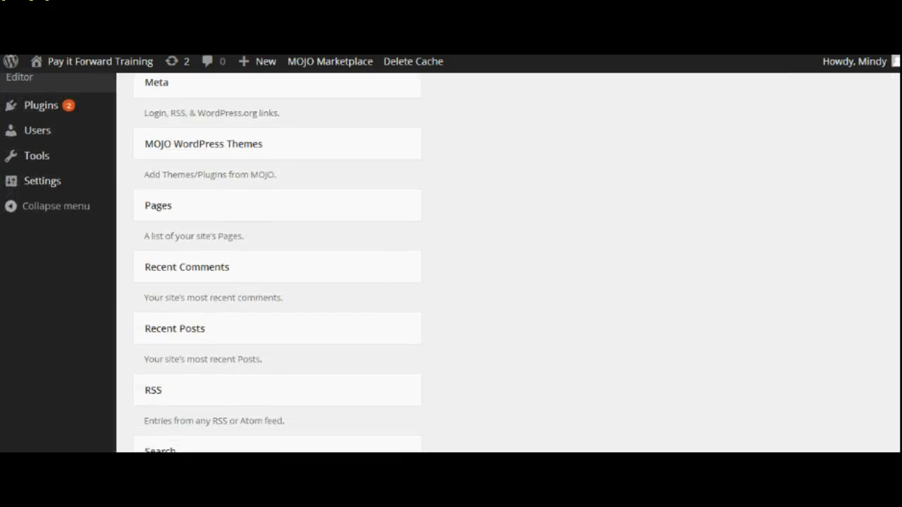
scroll(878, 346, "down", 1)
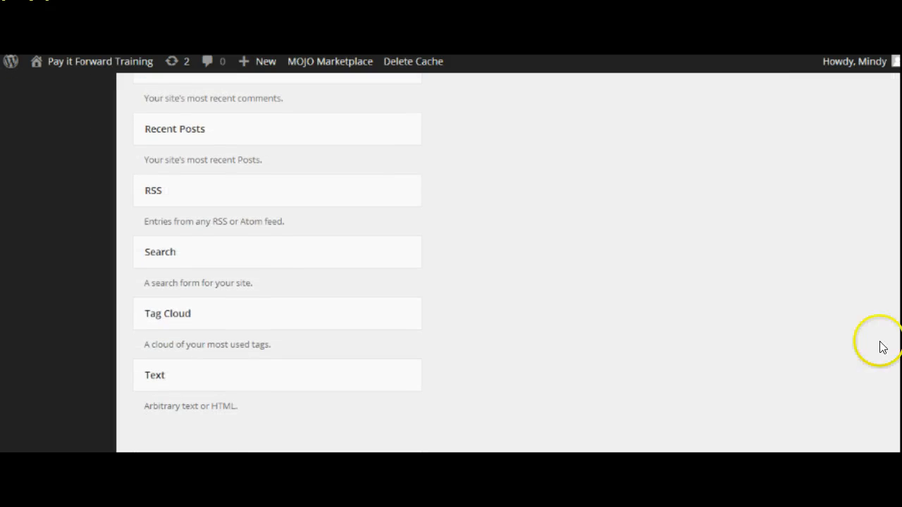
left_click_drag(335, 384, 662, 179)
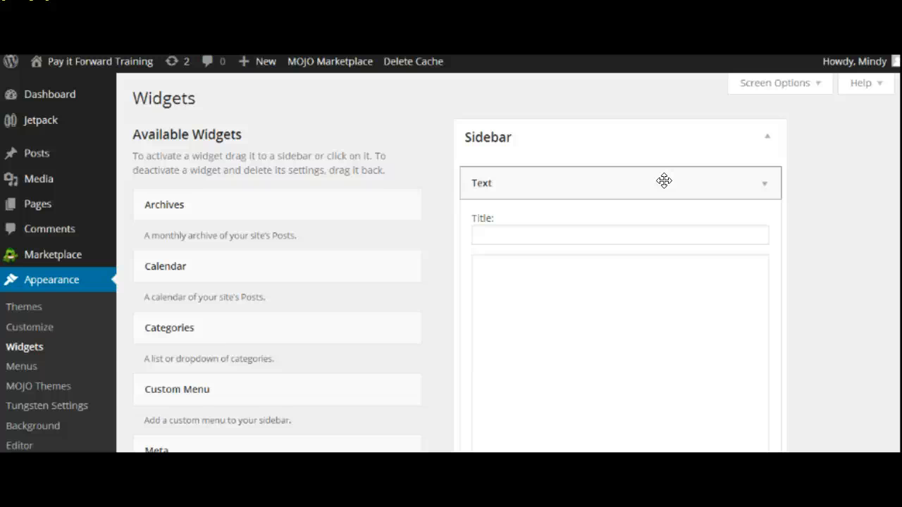
Step: Switch to the AWeber tab, where the login page reports an expired session
left_click(61, 387)
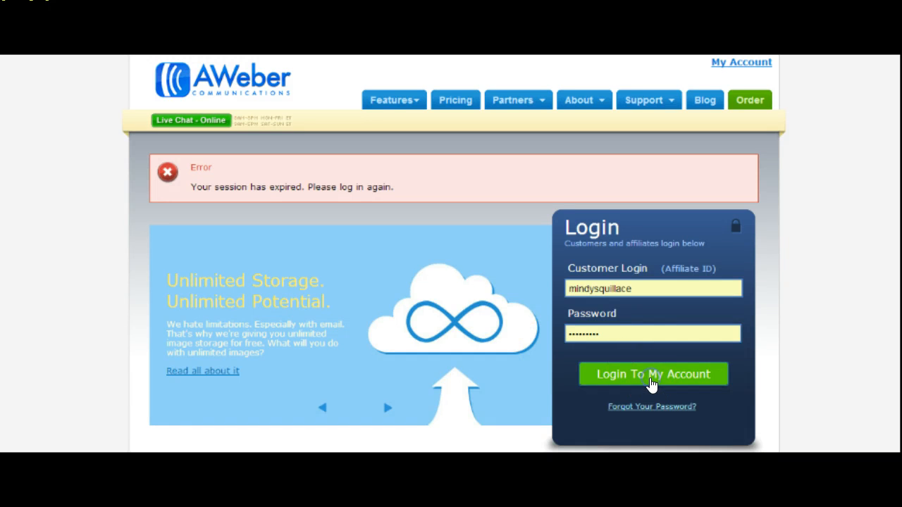
Step: Log back in to AWeber and start a new sign-up form, scrolling down to its templates
left_click(652, 380)
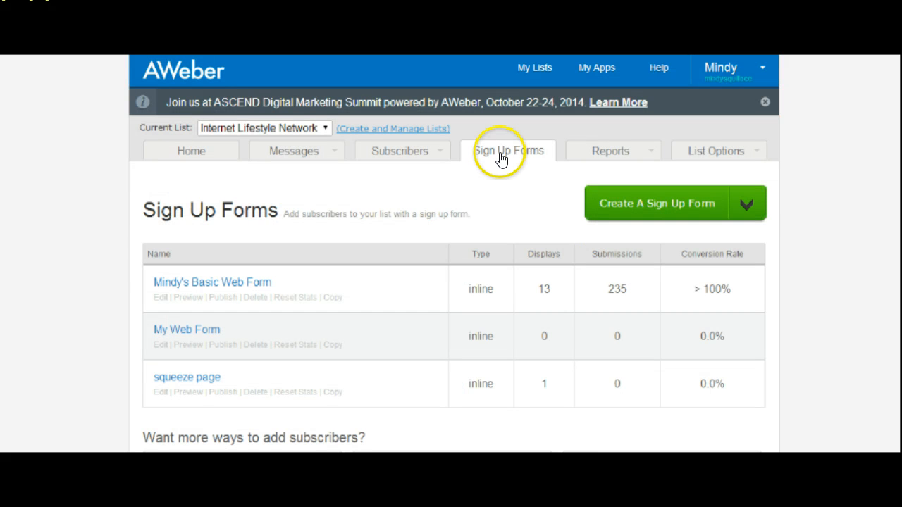
left_click(617, 205)
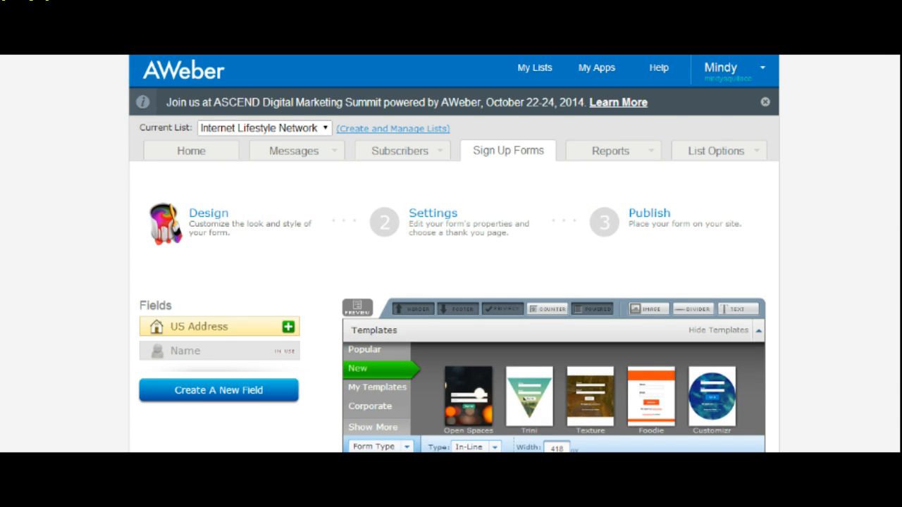
scroll(454, 254, "down", 3)
scroll(527, 214, "down", 1)
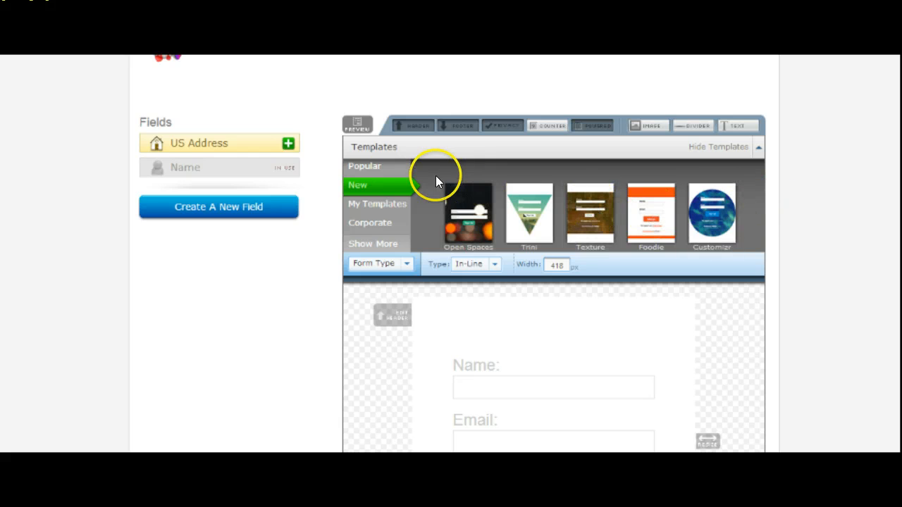
Step: Load the Foodie template in Red from the Popular templates and open its header editor
left_click(391, 174)
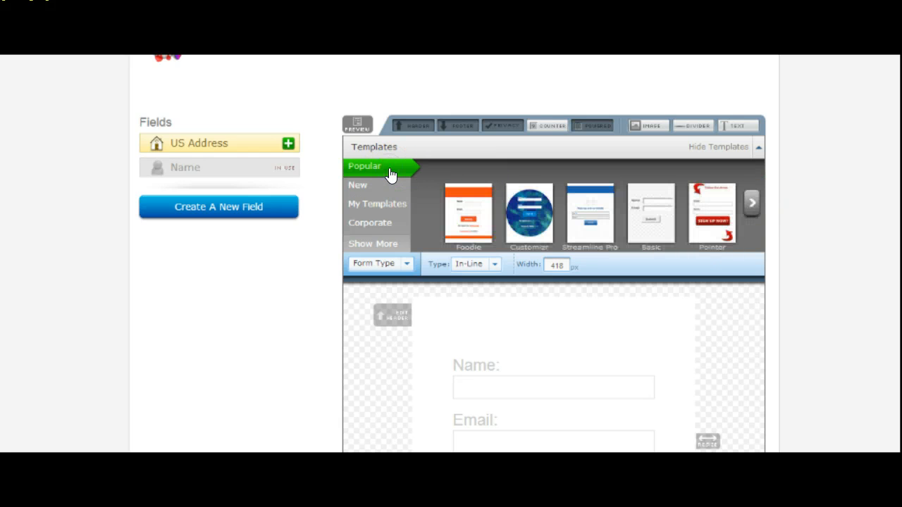
left_click(462, 236)
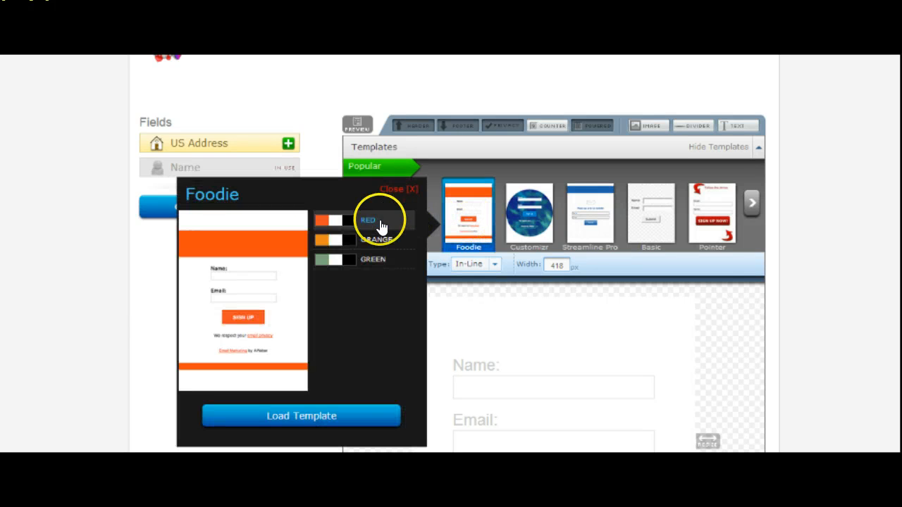
left_click(329, 415)
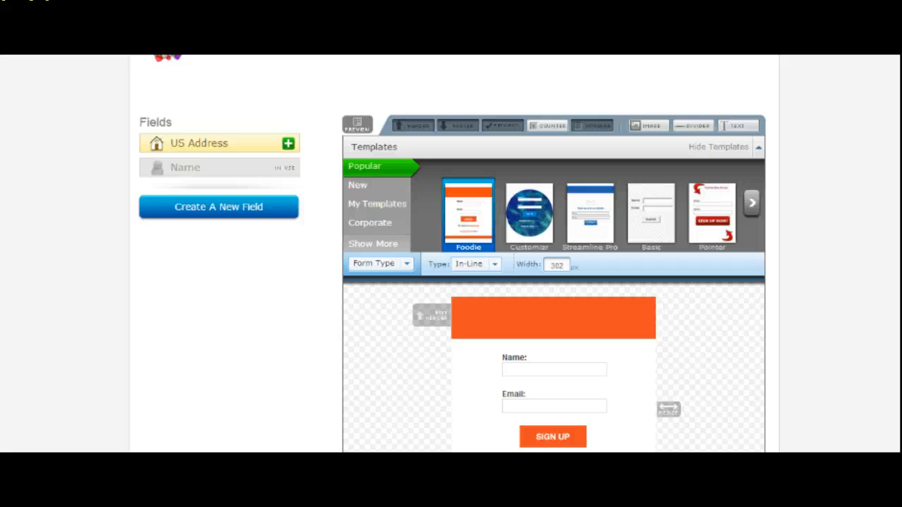
scroll(543, 210, "down", 3)
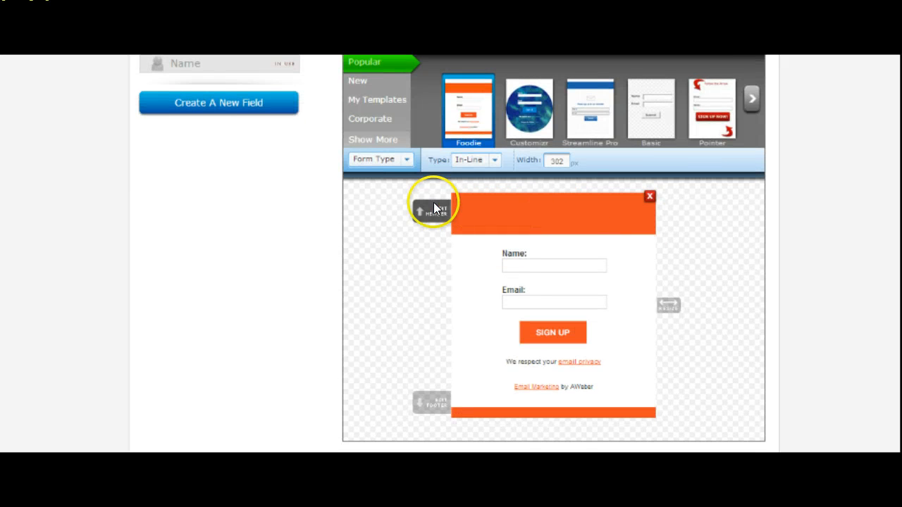
left_click(430, 210)
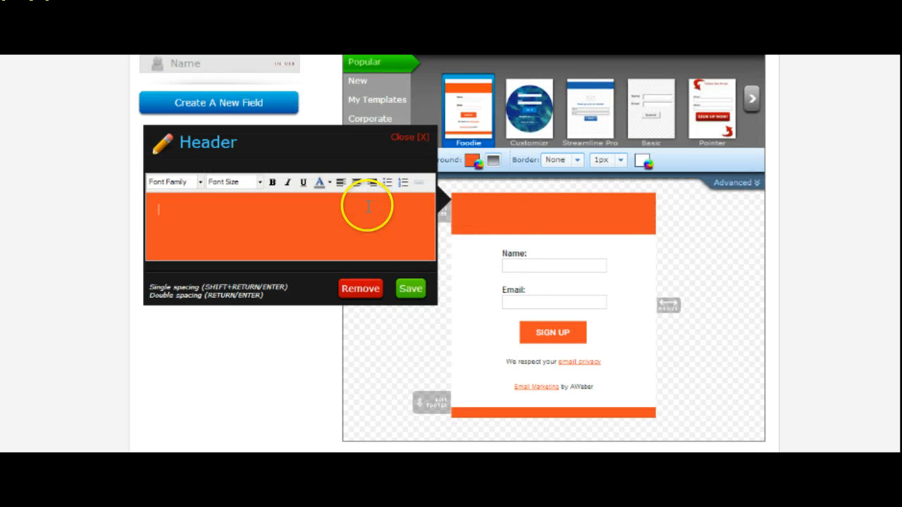
Step: Correct the header text to read 'Subscribe to Receive My Newsletter'
left_click(367, 206)
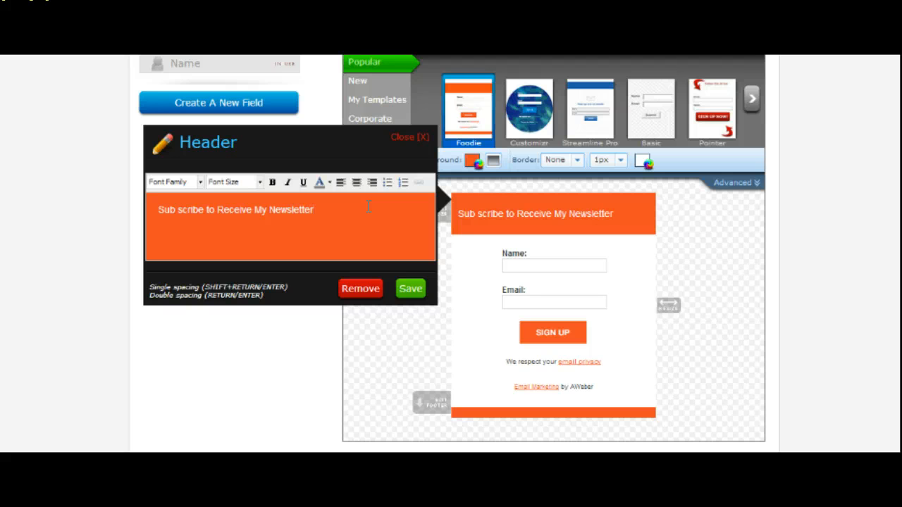
left_click(179, 209)
key("BackSpace")
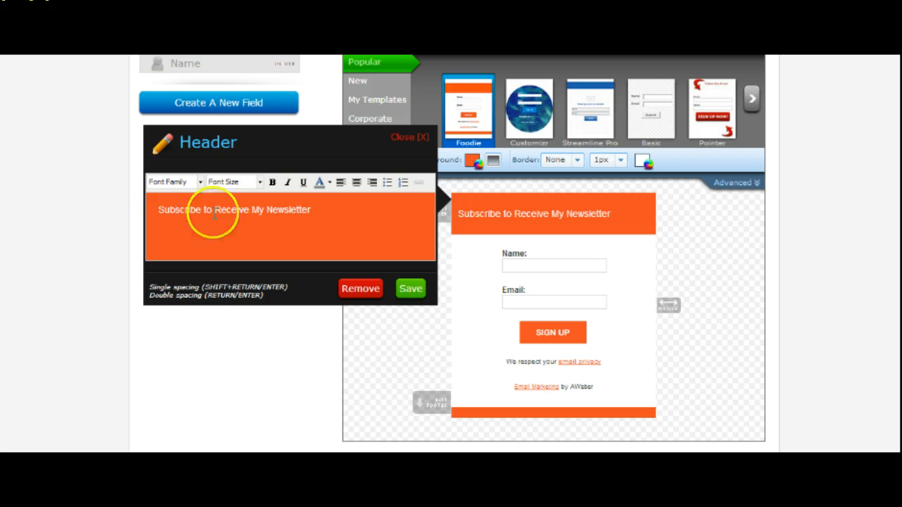
Step: Style the header line as 16px Tahoma, not bold, and save it
left_click_drag(312, 205, 149, 193)
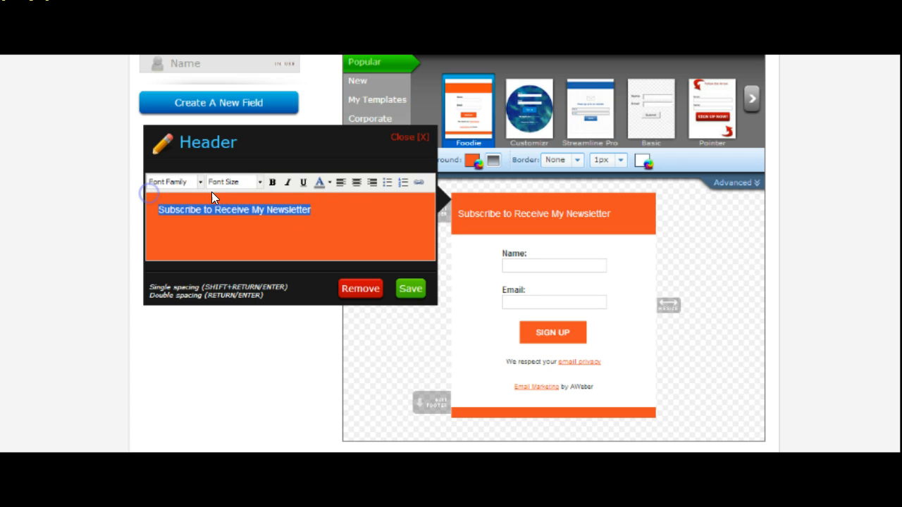
left_click(239, 181)
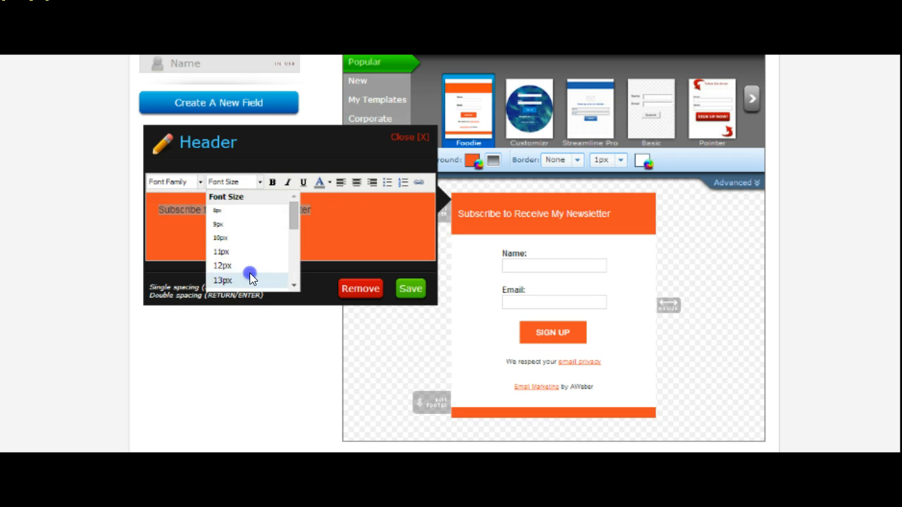
left_click(249, 276)
left_click(259, 181)
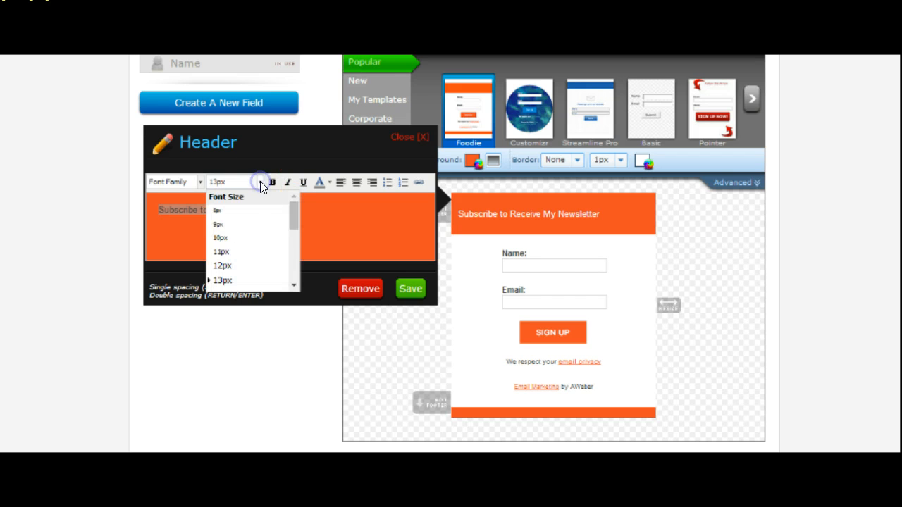
left_click_drag(292, 215, 294, 239)
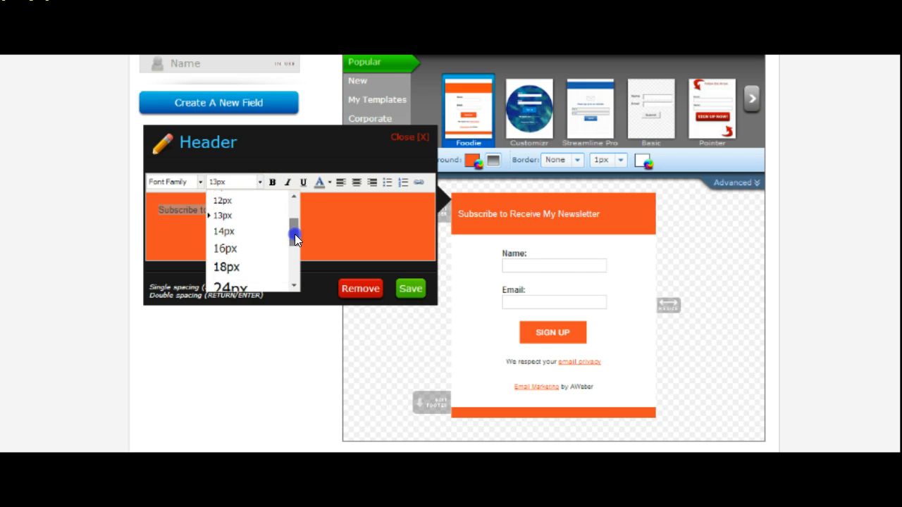
left_click(236, 251)
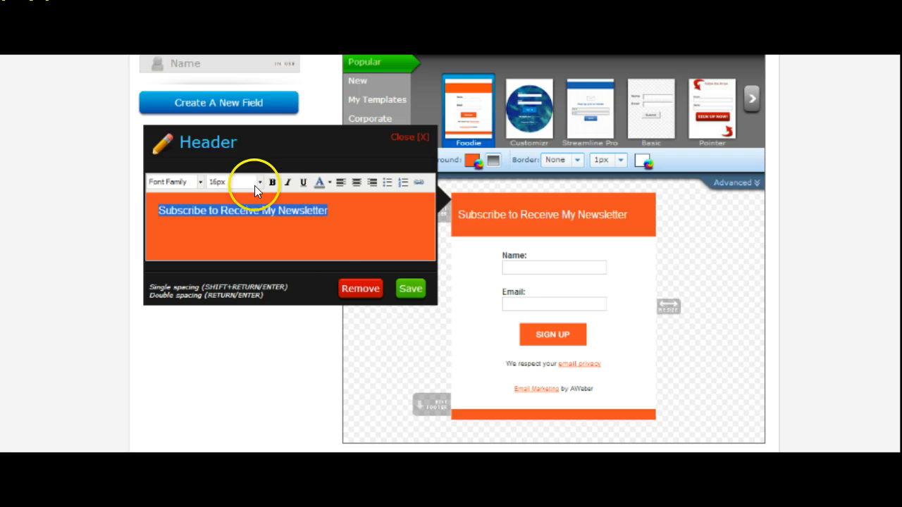
left_click(274, 183)
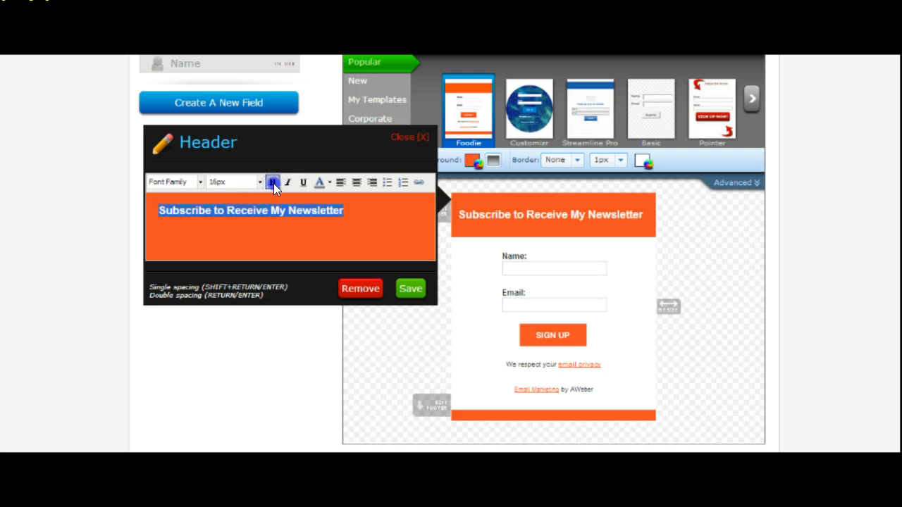
left_click(273, 183)
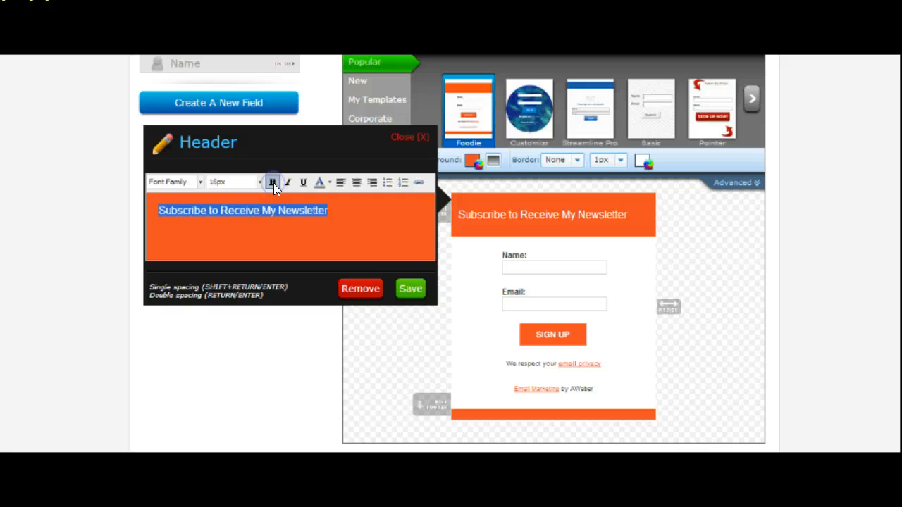
left_click(198, 181)
left_click(197, 253)
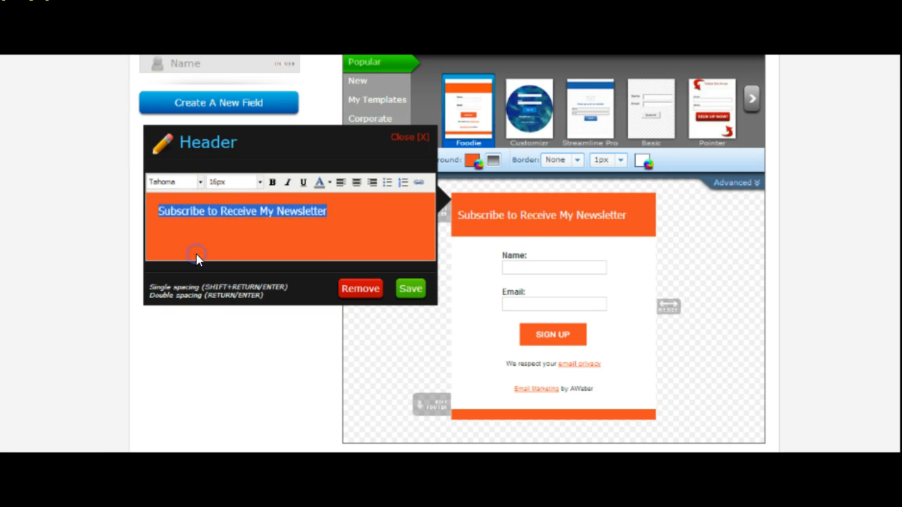
left_click(410, 288)
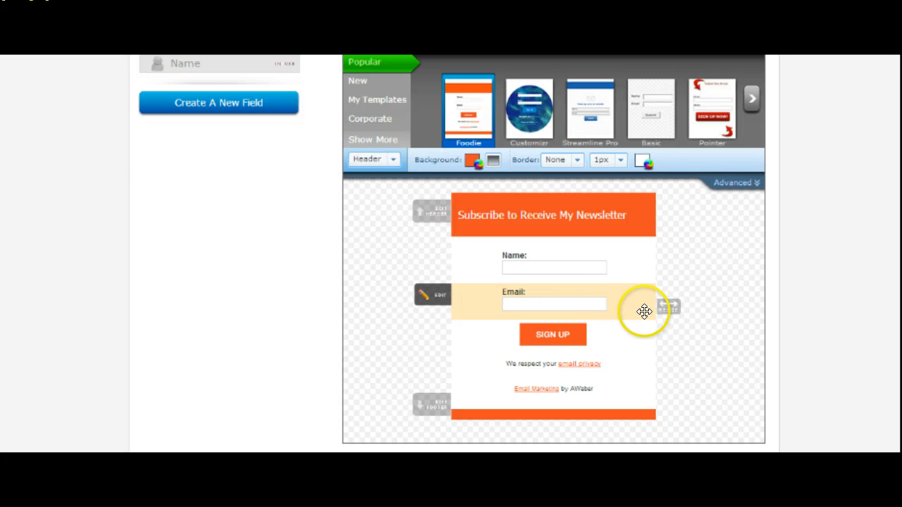
Step: Widen the form slightly and centre-align the header text
left_click_drag(667, 307, 684, 307)
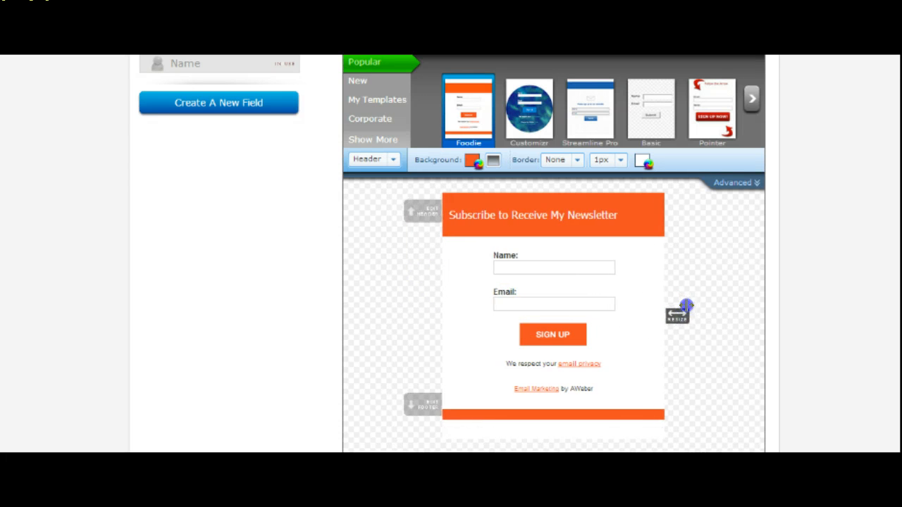
left_click(616, 207)
left_click(346, 183)
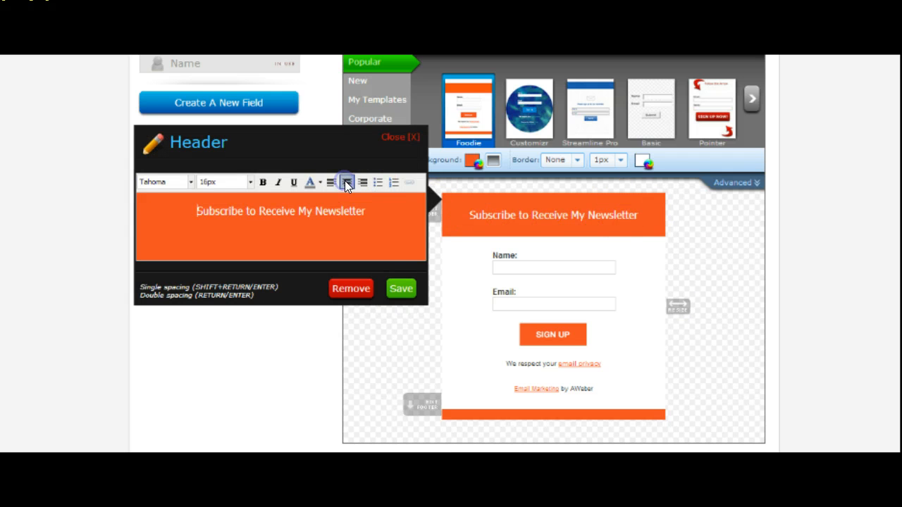
left_click(401, 289)
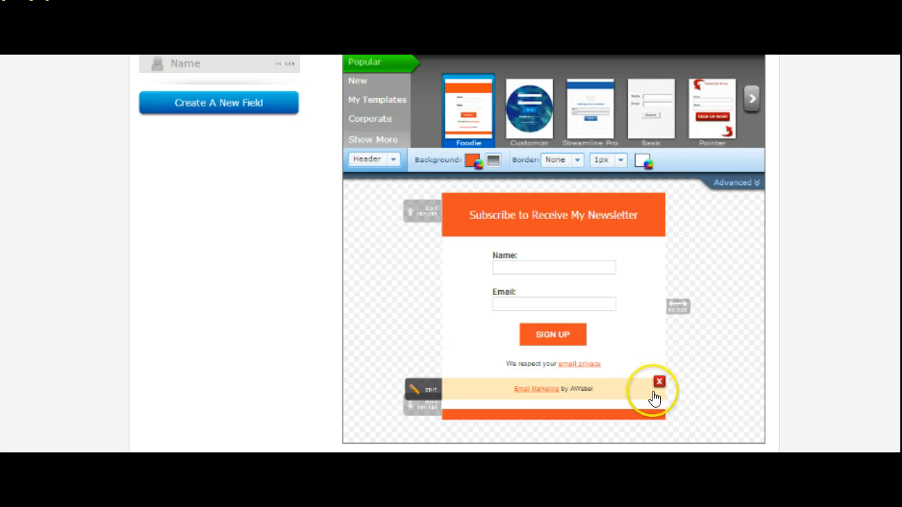
Step: Remove the 'Email Marketing by AWeber' credit line and continue to Step 2
left_click(659, 382)
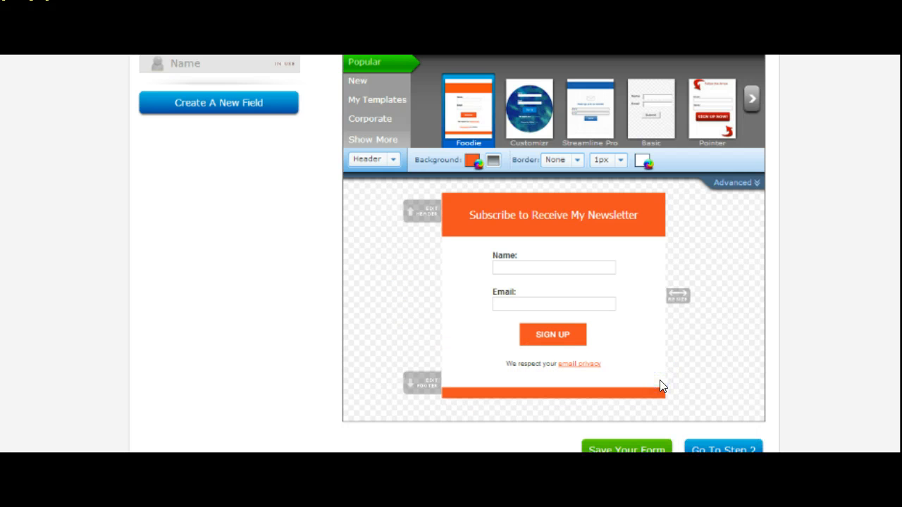
left_click(720, 379)
scroll(889, 300, "down", 1)
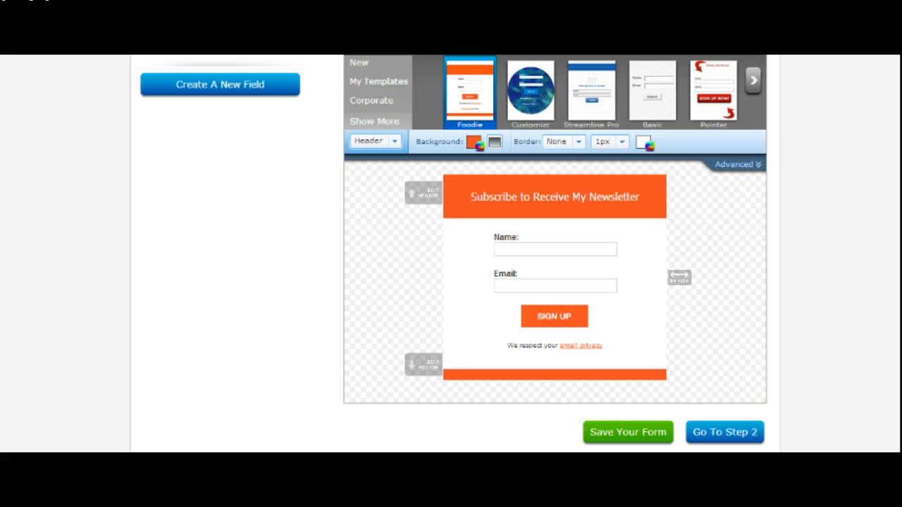
left_click(719, 432)
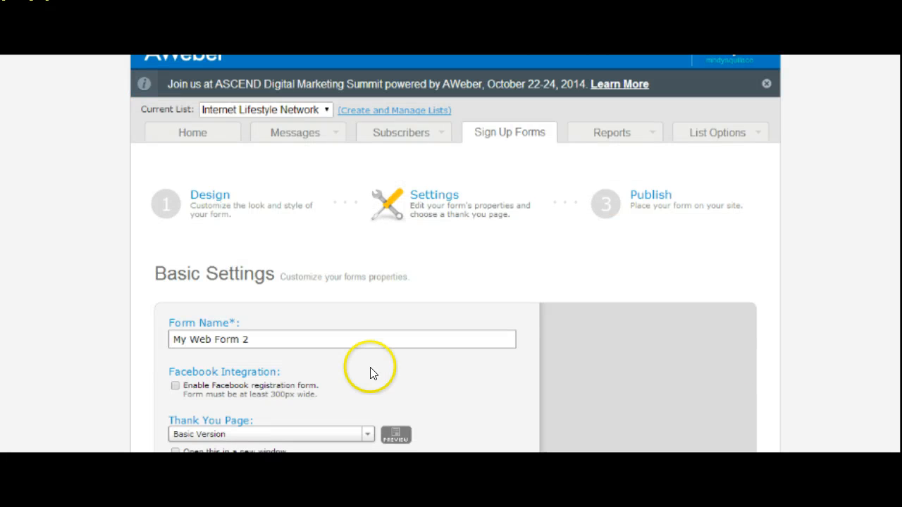
Step: Rename the form from 'My Web Form 2' to 'Pay it Forward', fixing the capital O
left_click(300, 339)
left_click_drag(299, 338, 147, 340)
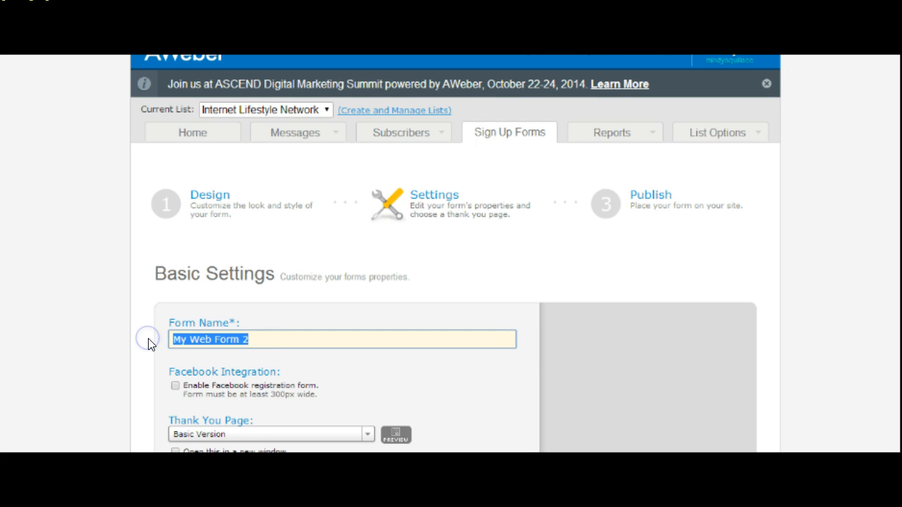
type("Pay It Forward")
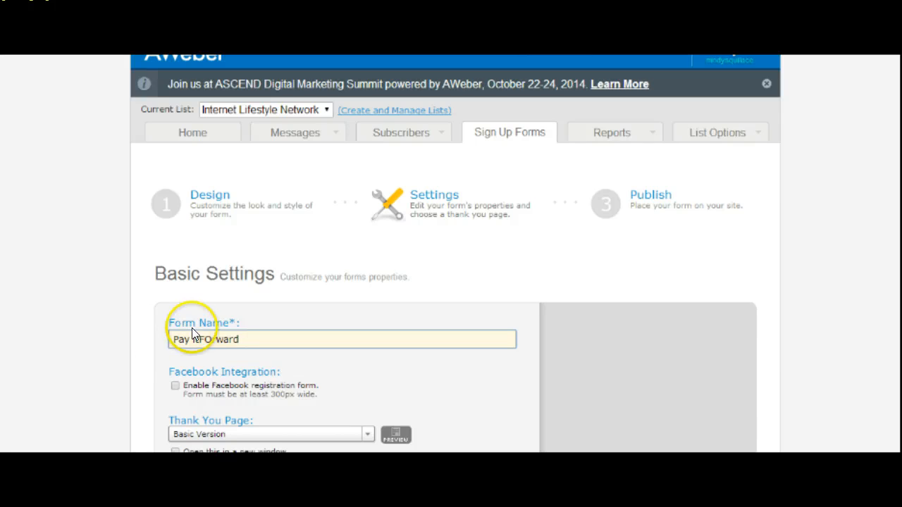
left_click(199, 339)
left_click(209, 339)
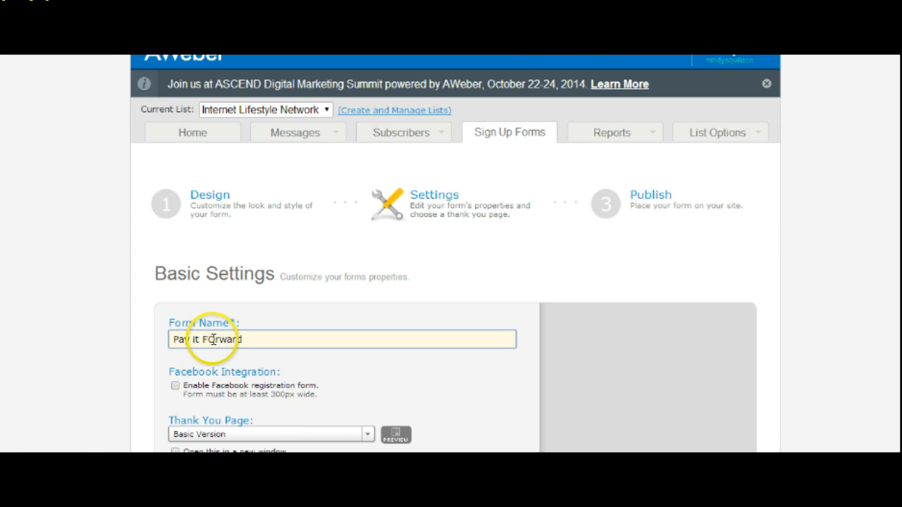
key("Delete")
type("o")
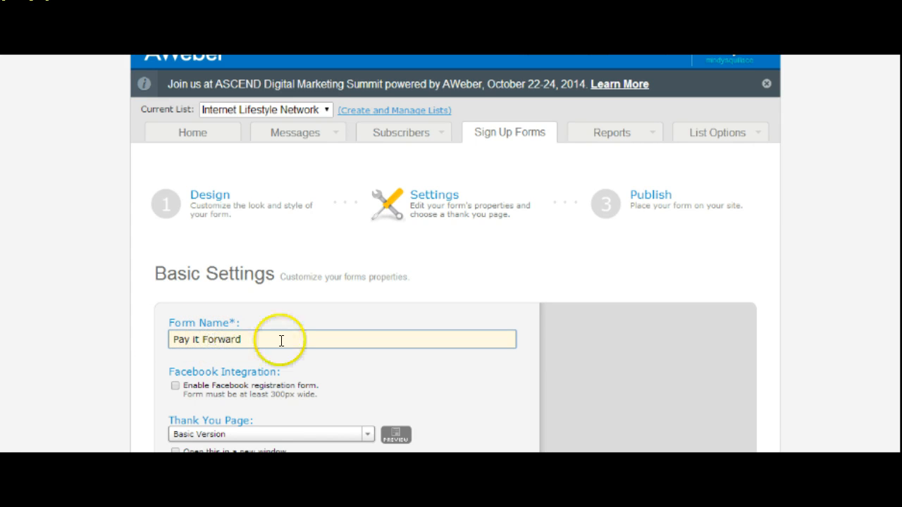
Step: Save the web form settings and confirm the success message
scroll(456, 254, "down", 1)
scroll(459, 258, "down", 2)
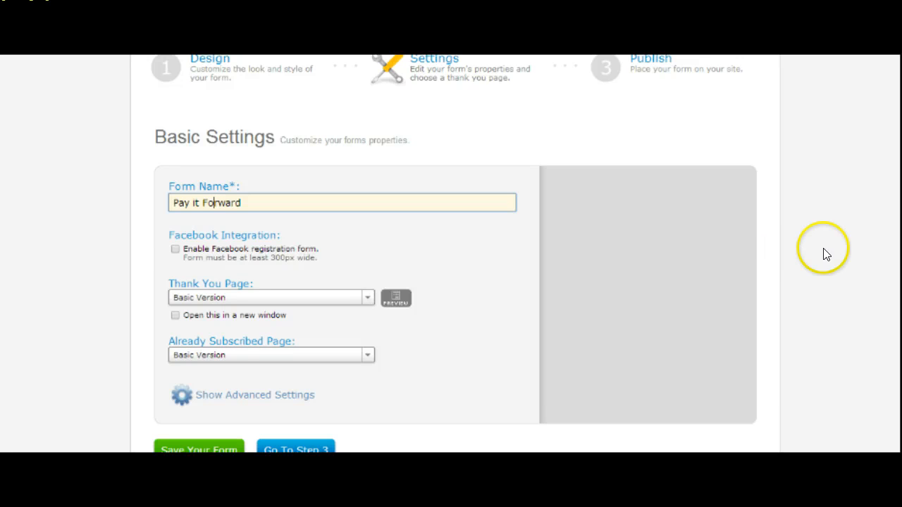
scroll(454, 253, "down", 1)
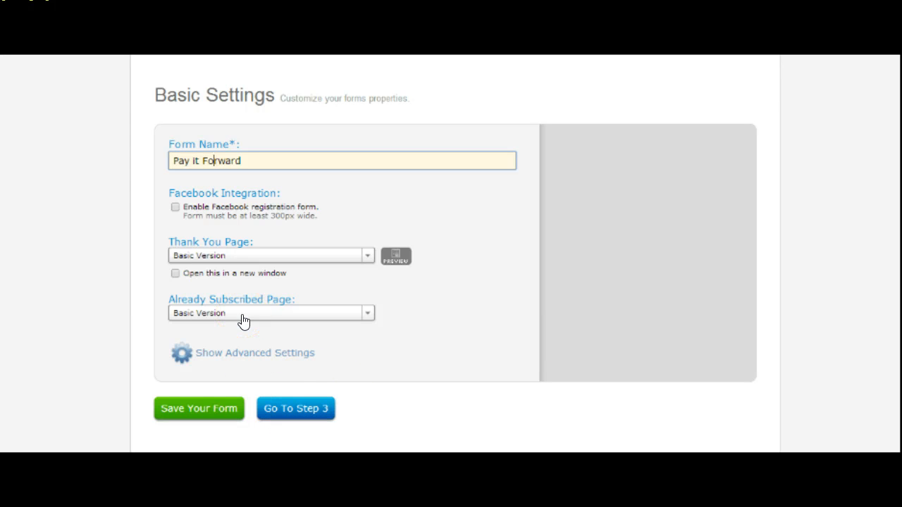
left_click(202, 412)
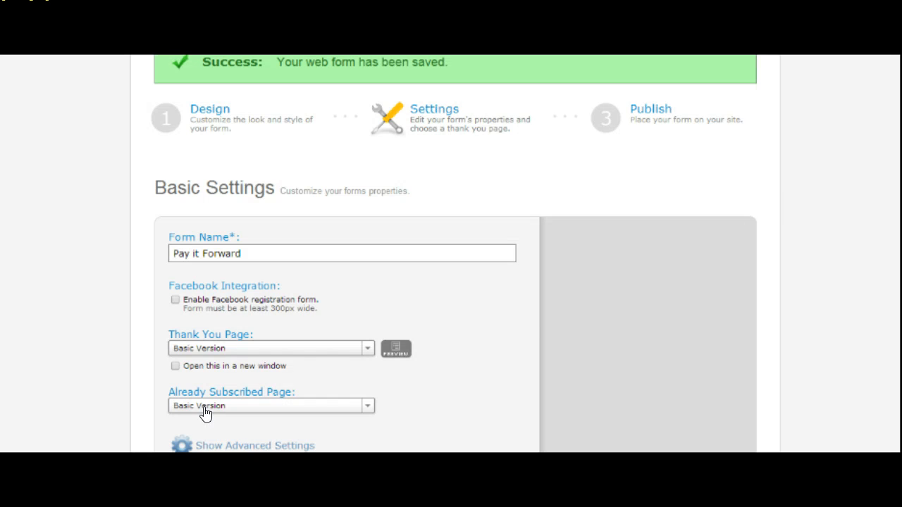
scroll(455, 254, "down", 2)
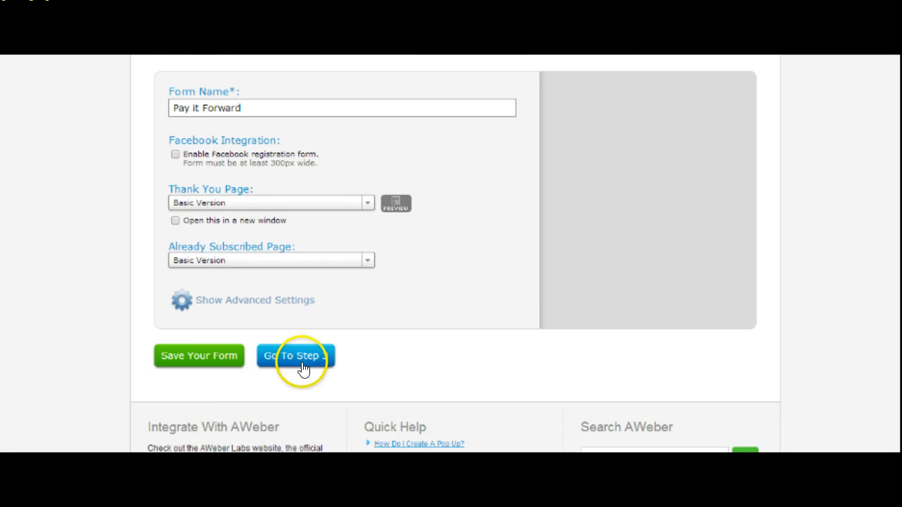
Step: Go to Step 3, choose I Will Install My Form, and show the Raw HTML Version
left_click(301, 361)
left_click(321, 350)
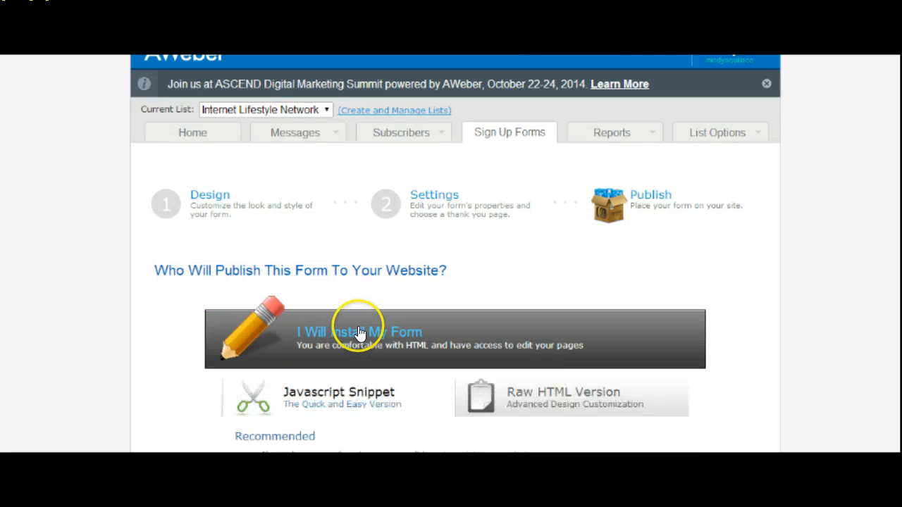
scroll(787, 241, "down", 3)
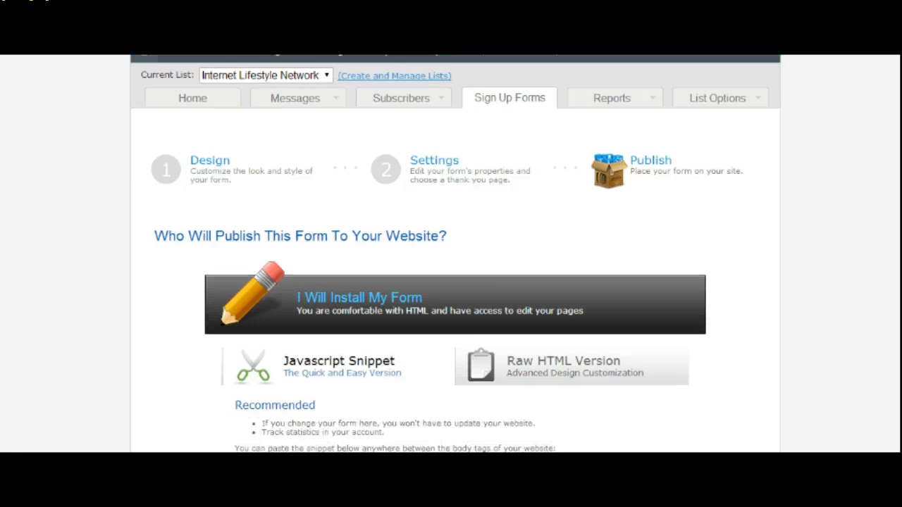
left_click(571, 237)
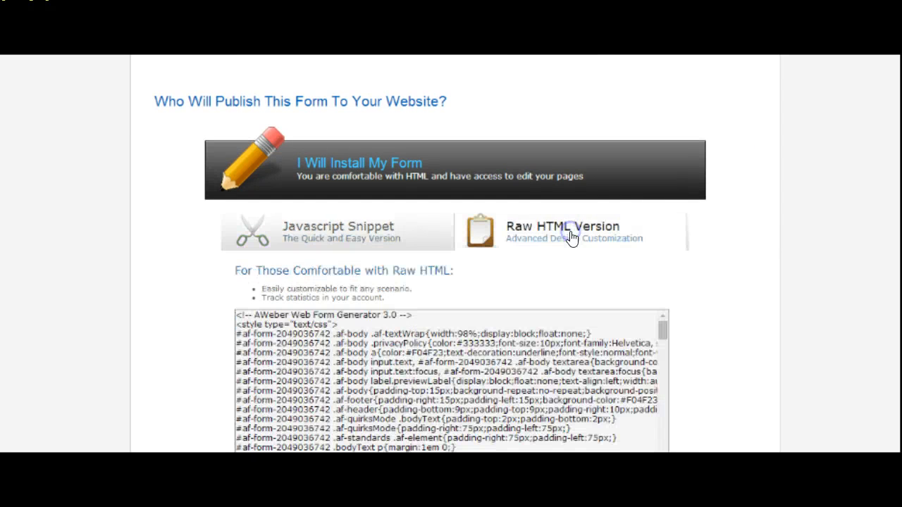
Step: Select all of the raw HTML form code and copy it
left_click(312, 363)
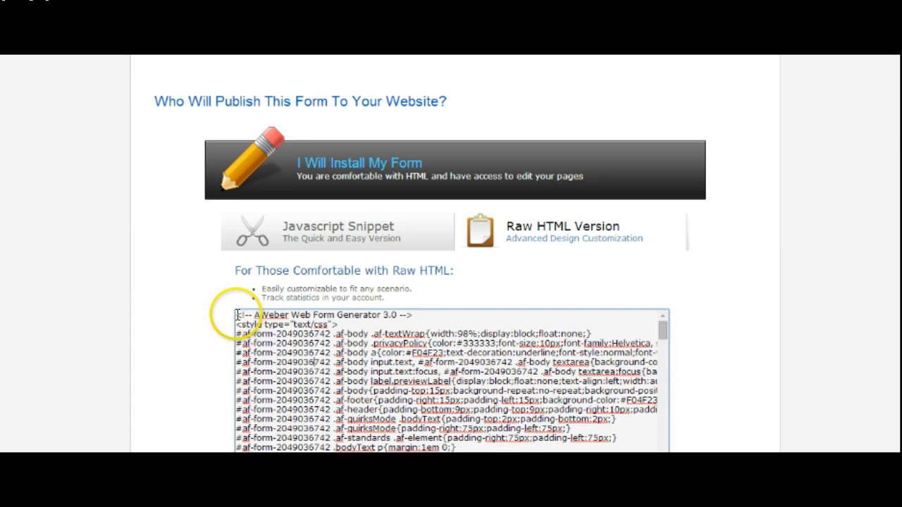
left_click_drag(238, 315, 858, 425)
scroll(858, 425, "up", 6)
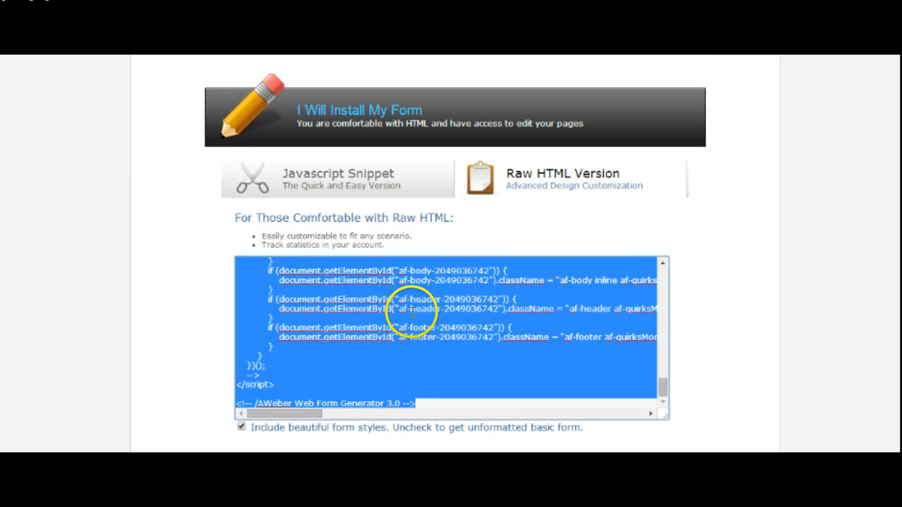
right_click(411, 312)
left_click(476, 137)
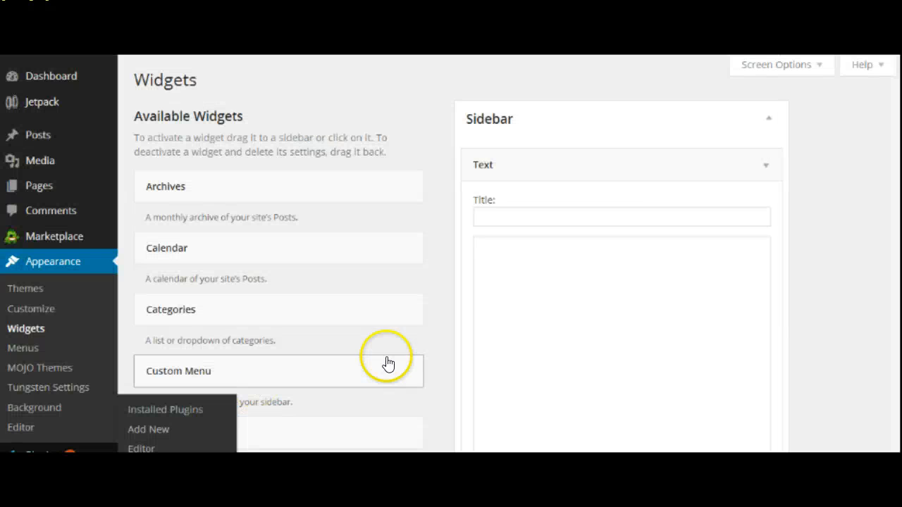
Step: Paste the AWeber HTML form code into the Sidebar Text widget's content and save the widget
left_click(544, 304)
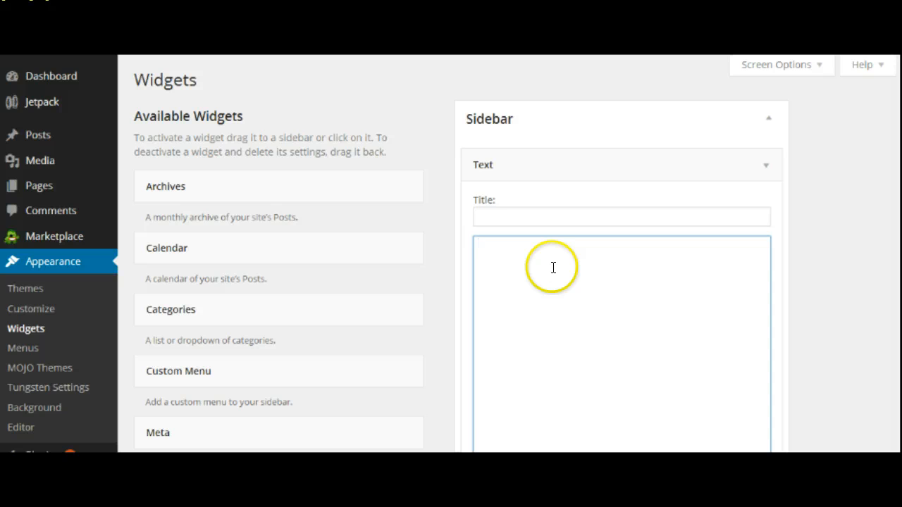
right_click(553, 268)
left_click(589, 141)
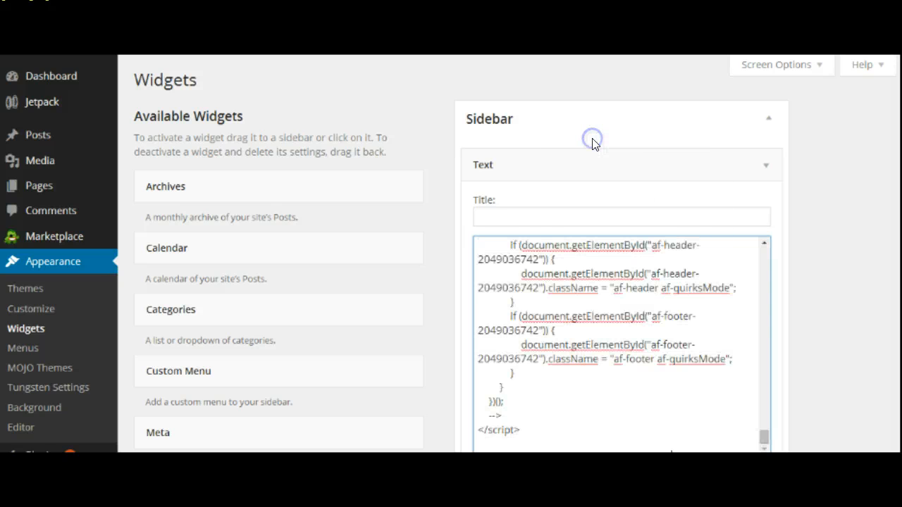
scroll(842, 267, "down", 3)
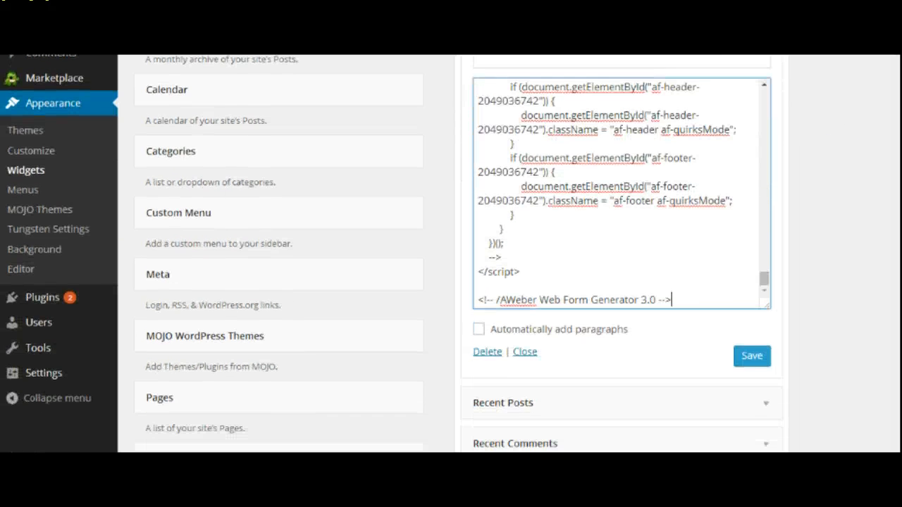
left_click(748, 357)
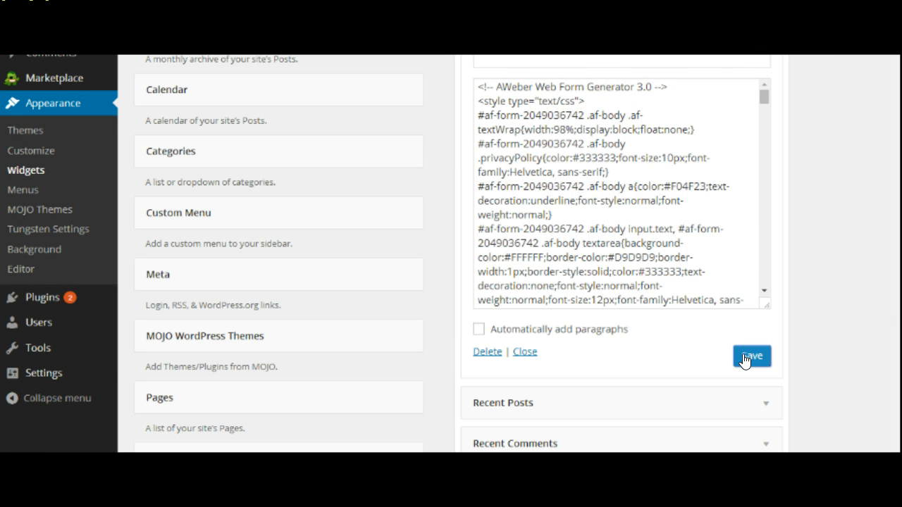
left_click(757, 346)
scroll(823, 191, "up", 3)
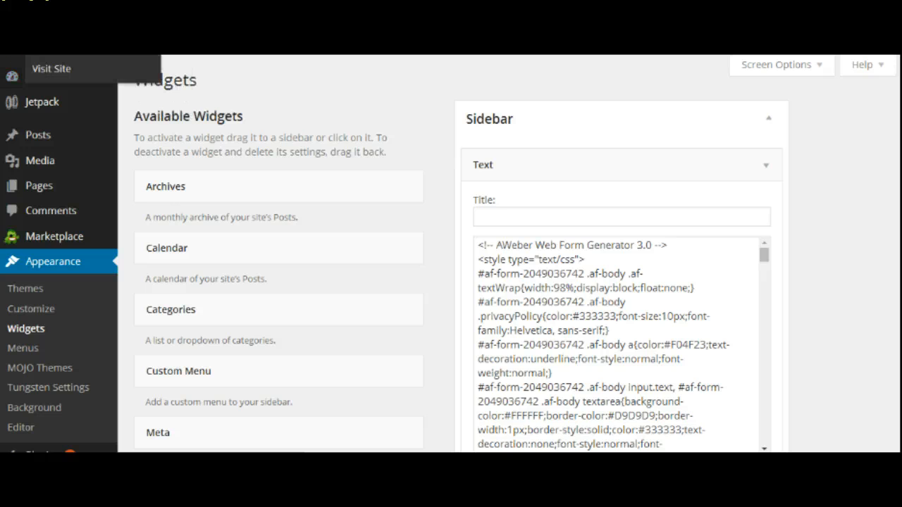
left_click(54, 56)
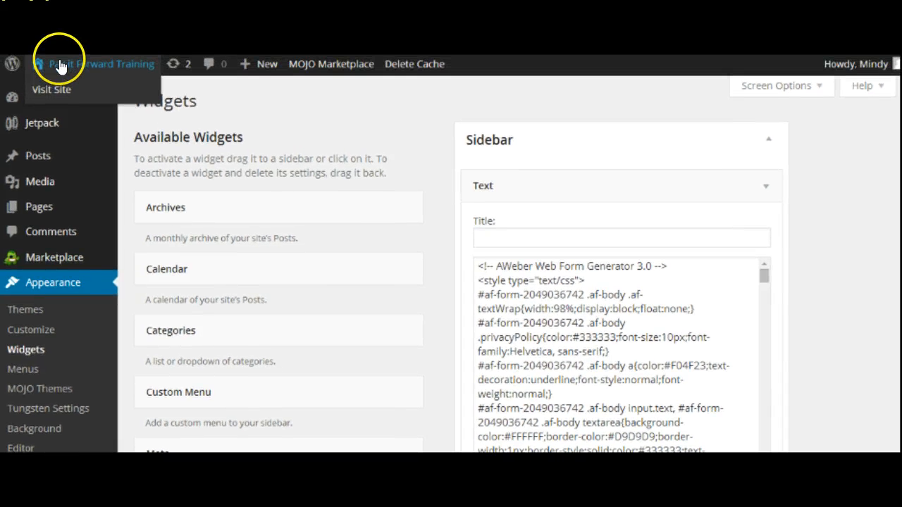
Step: Visit the live site and scroll to the sidebar's 'Subscribe to Receive My Newsletter' form
left_click(53, 90)
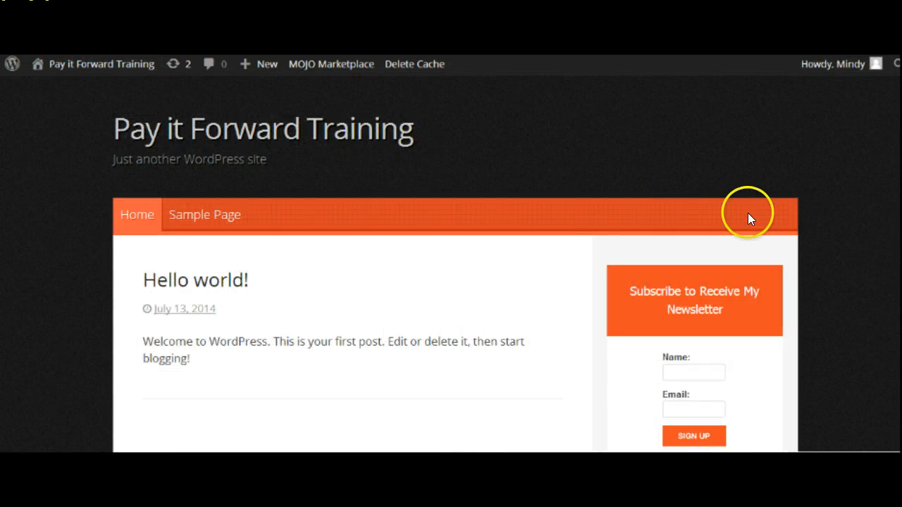
scroll(455, 268, "down", 2)
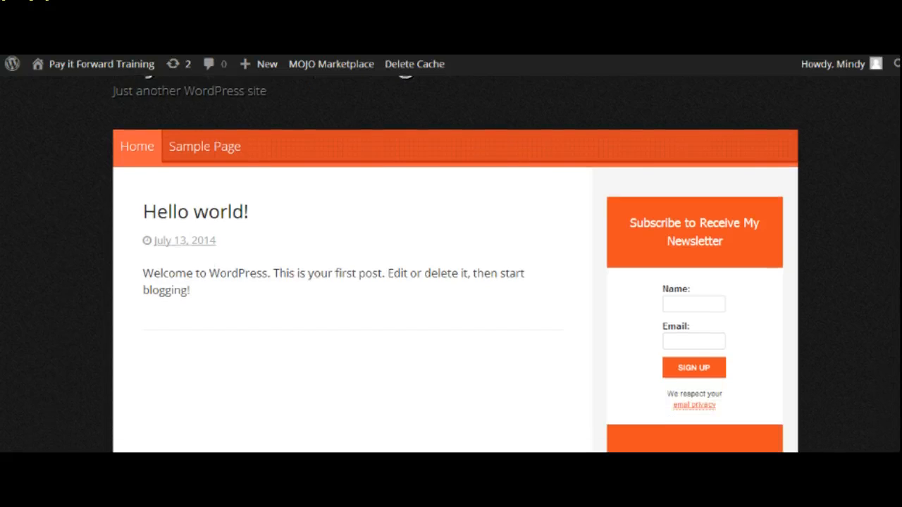
scroll(455, 267, "down", 1)
scroll(456, 267, "down", 1)
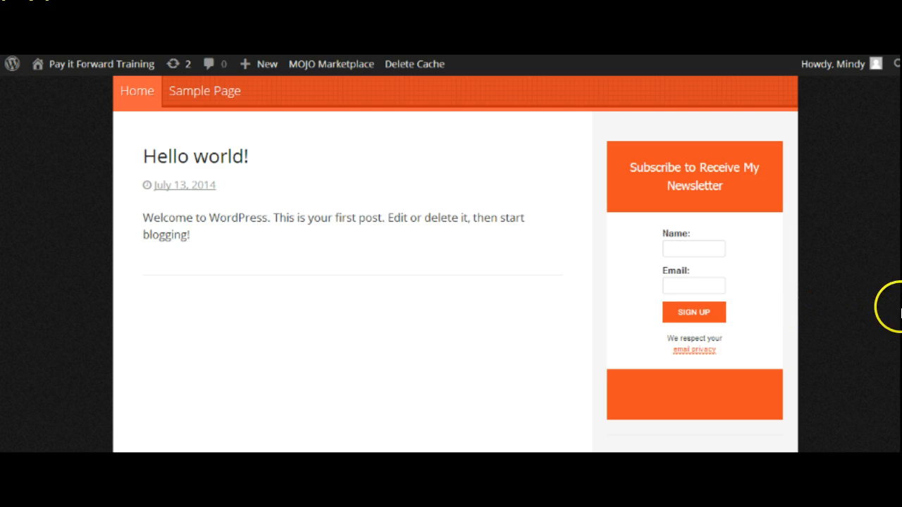
scroll(451, 282, "up", 2)
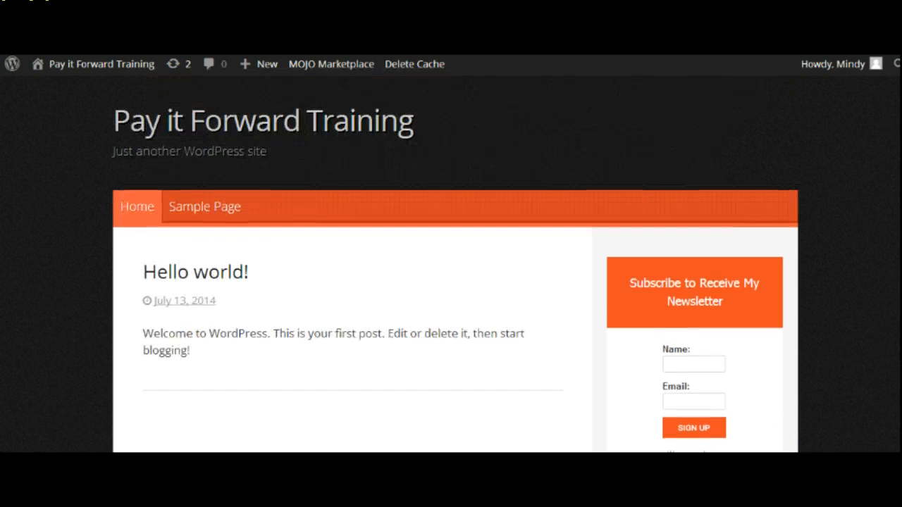
Step: Go back to the admin Dashboard and open the Plugins > Add New page
mouse_move(89, 69)
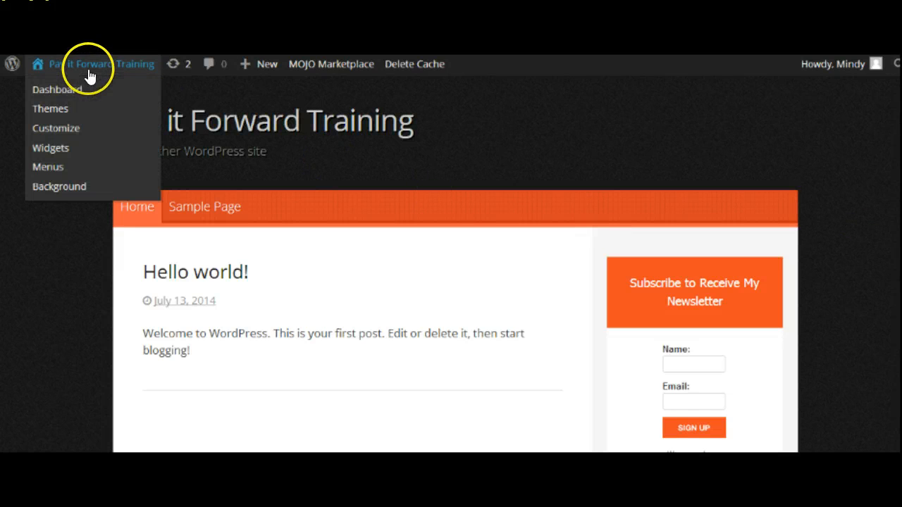
left_click(62, 87)
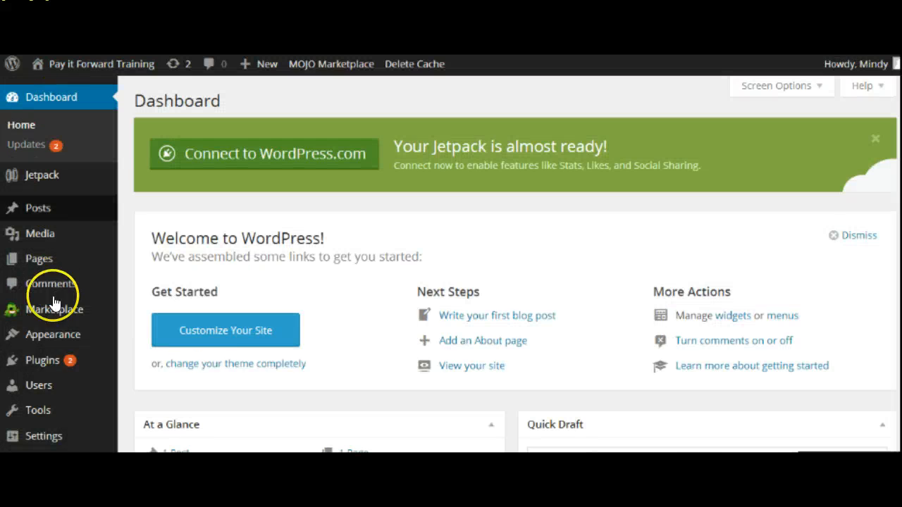
mouse_move(43, 357)
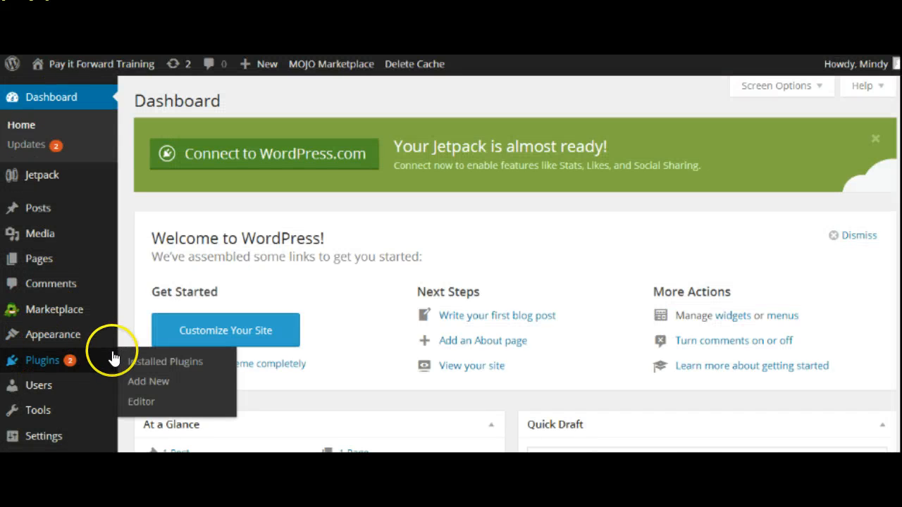
left_click(142, 381)
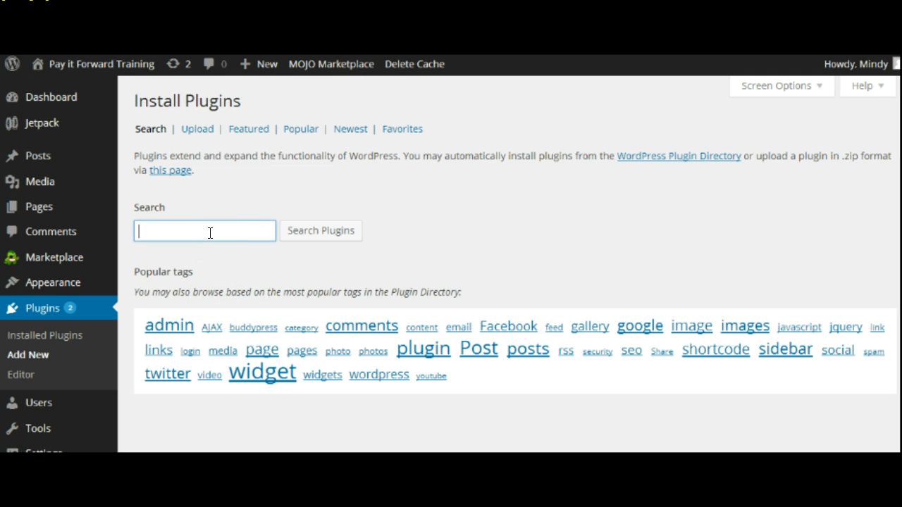
type("social shar")
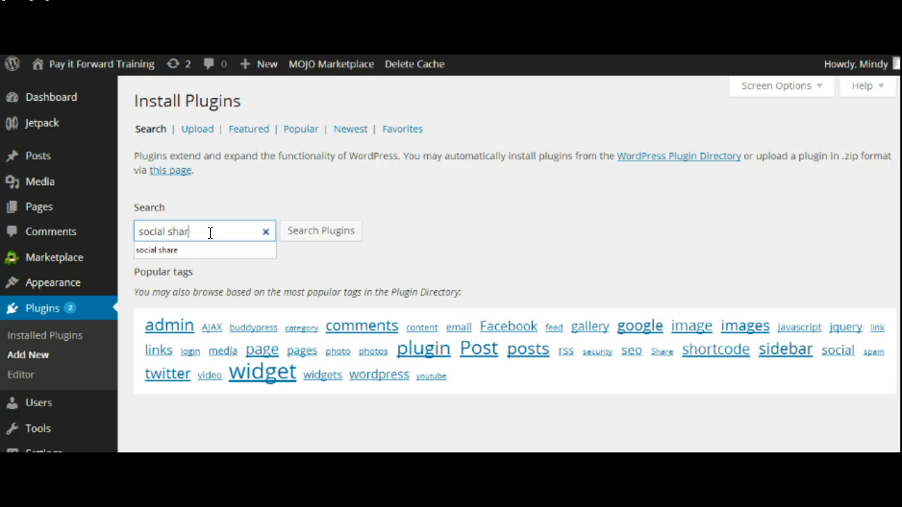
type("e")
left_click(210, 248)
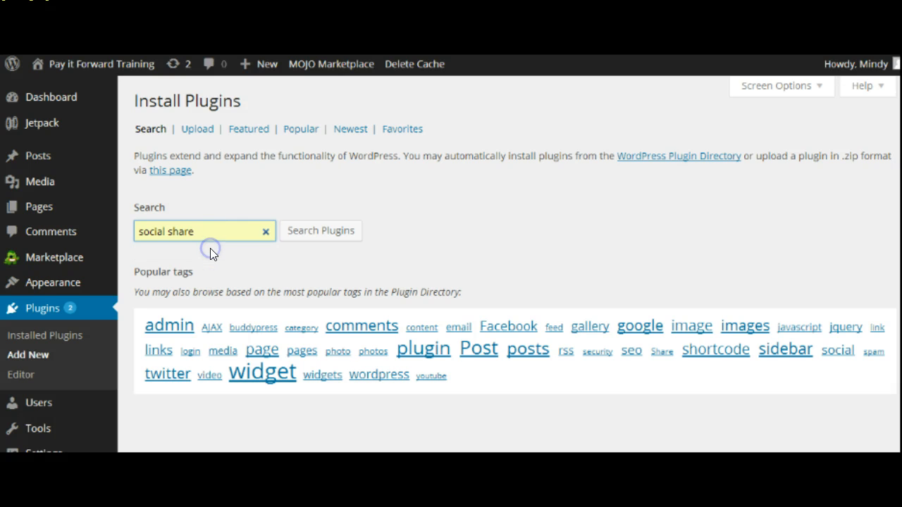
left_click(312, 231)
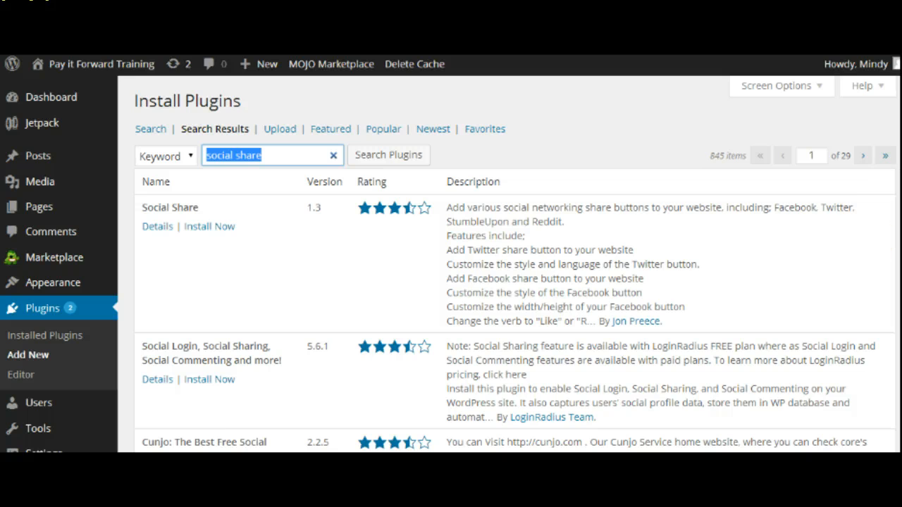
scroll(508, 264, "down", 5)
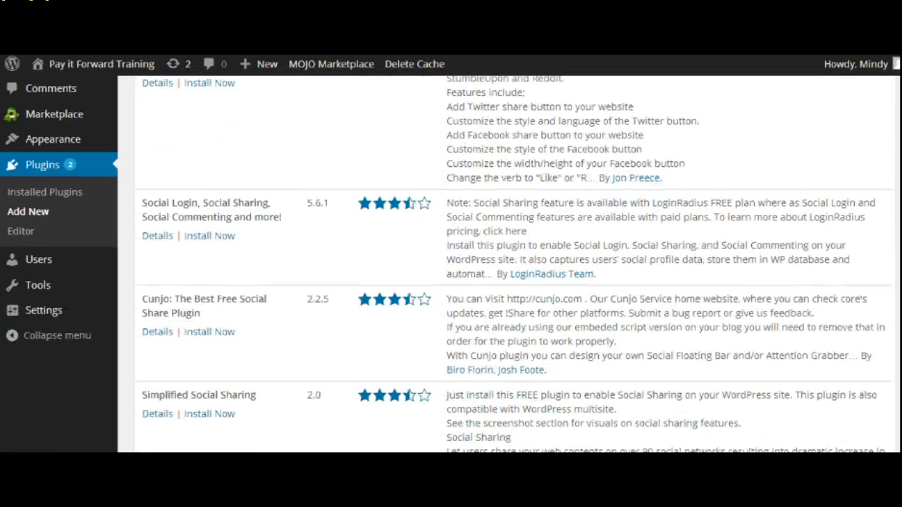
scroll(507, 264, "down", 3)
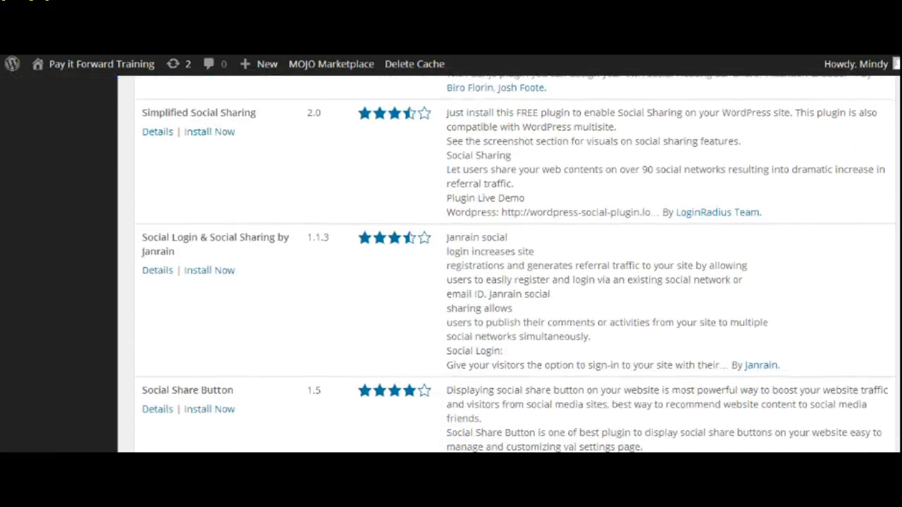
scroll(508, 265, "down", 3)
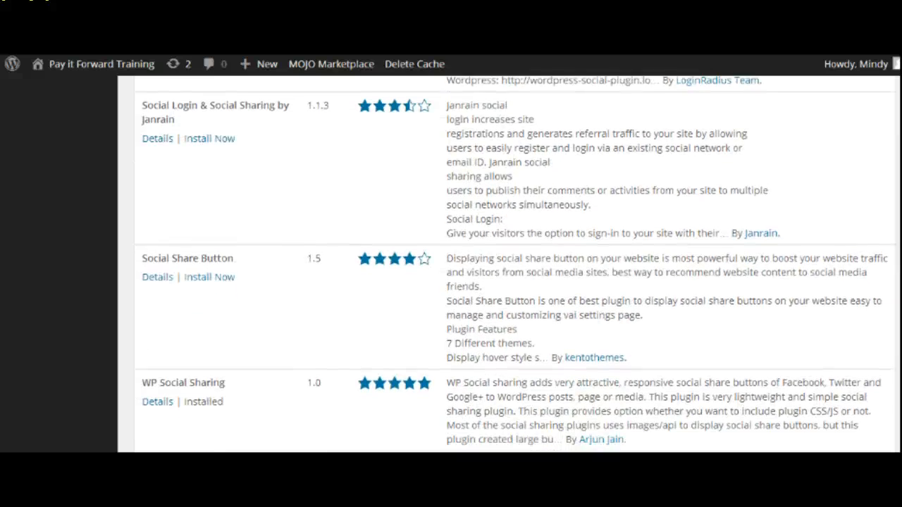
scroll(507, 264, "down", 4)
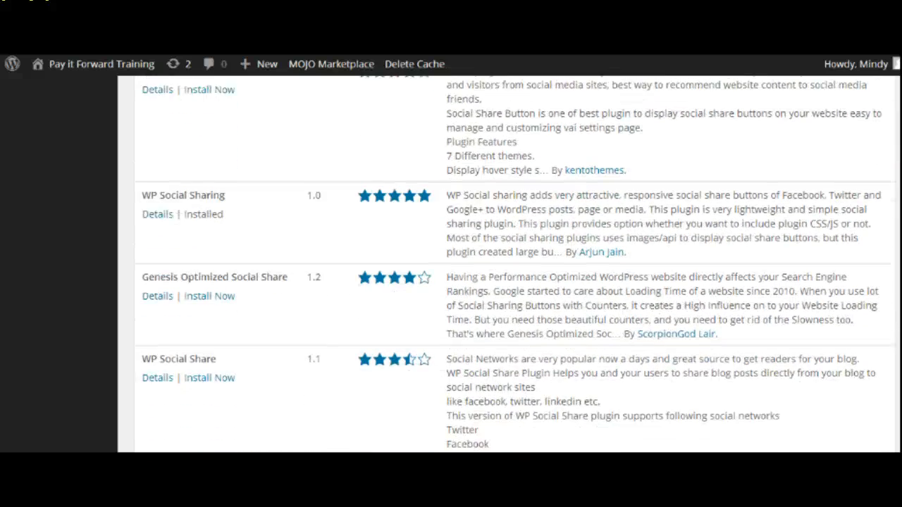
scroll(507, 264, "down", 3)
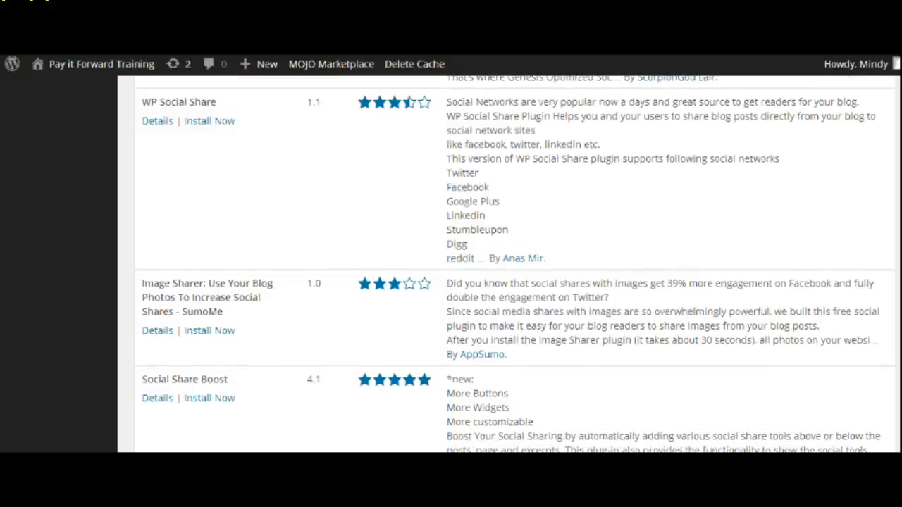
scroll(508, 264, "down", 2)
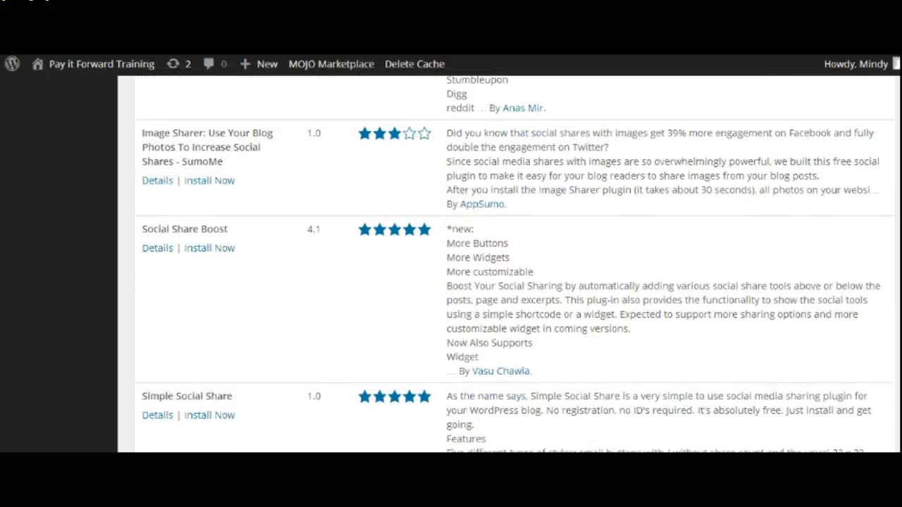
scroll(507, 264, "down", 4)
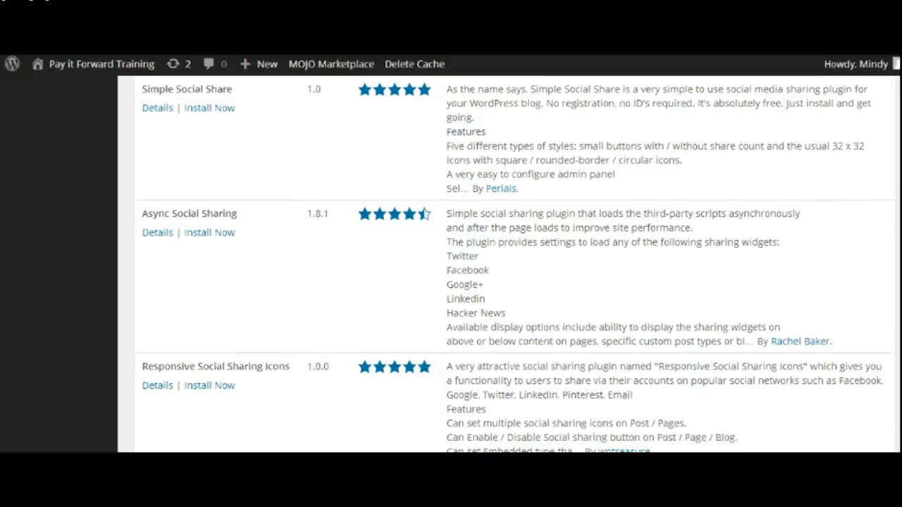
scroll(507, 265, "down", 3)
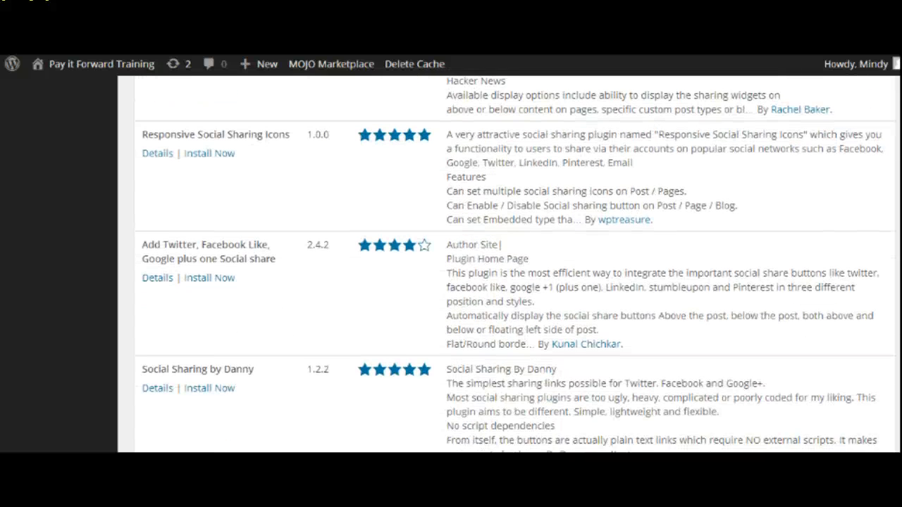
scroll(507, 264, "down", 2)
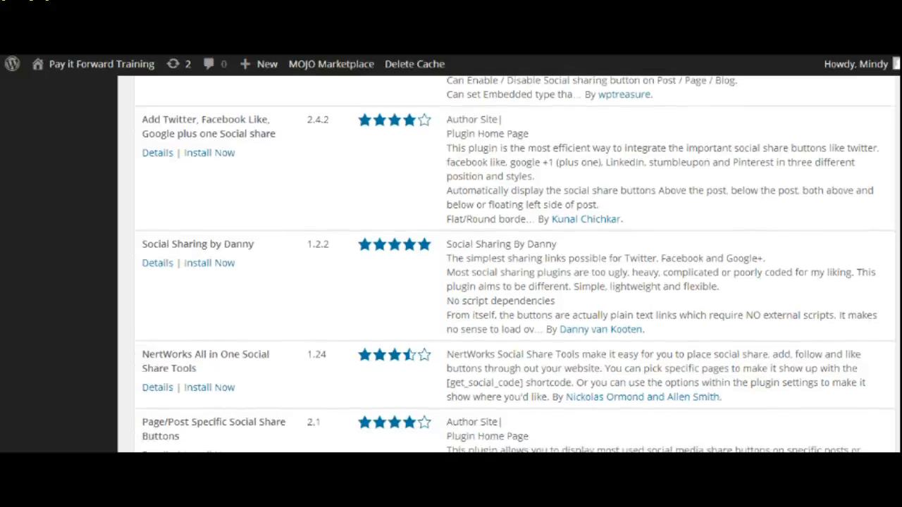
scroll(507, 264, "down", 4)
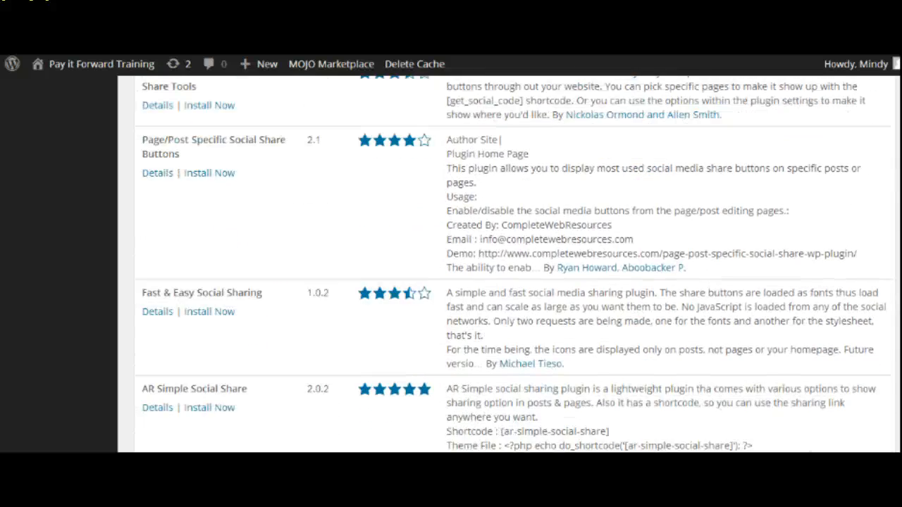
scroll(507, 265, "down", 3)
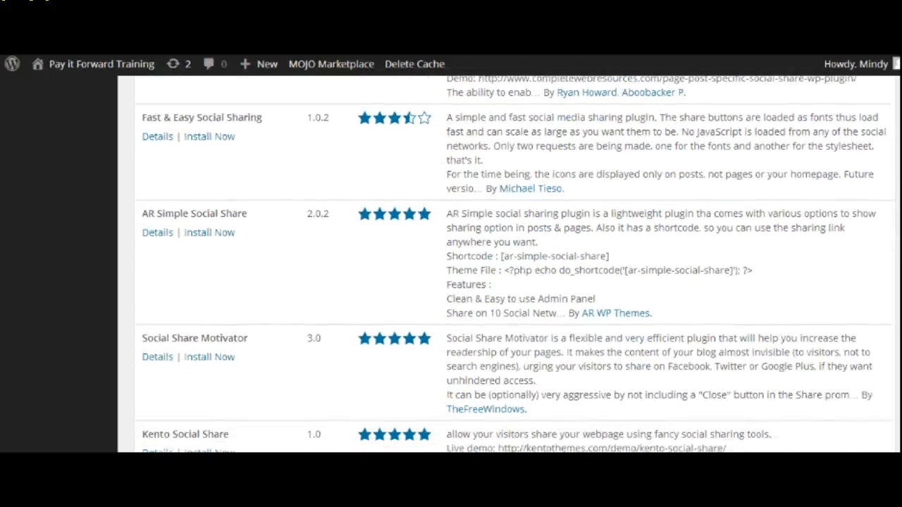
scroll(508, 265, "down", 3)
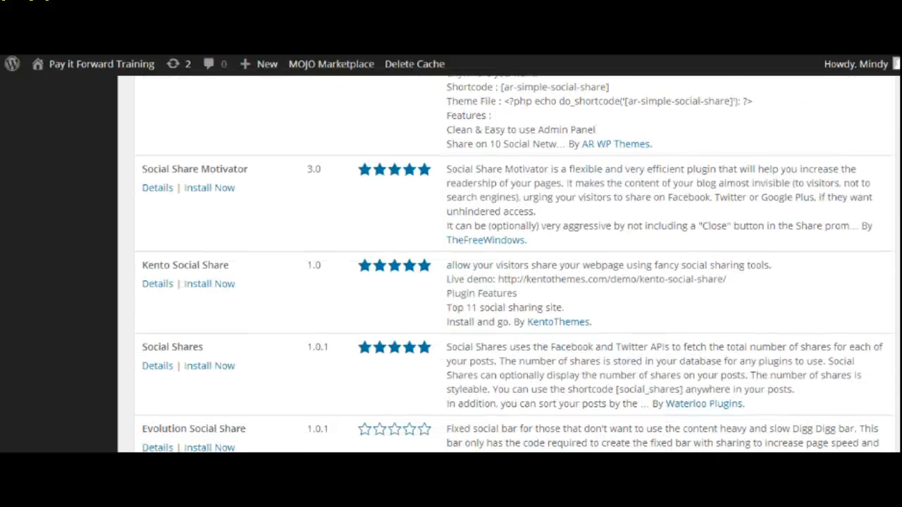
scroll(508, 264, "down", 2)
scroll(508, 264, "up", 3)
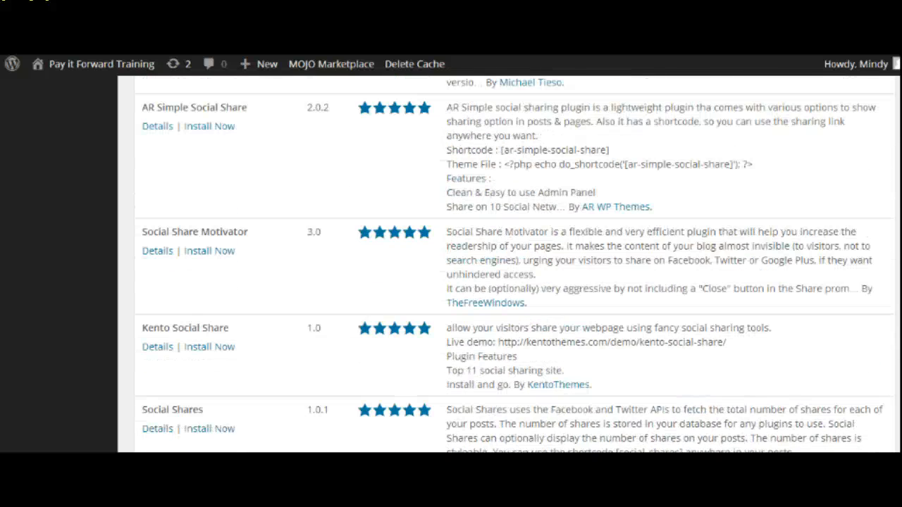
scroll(507, 264, "down", 1)
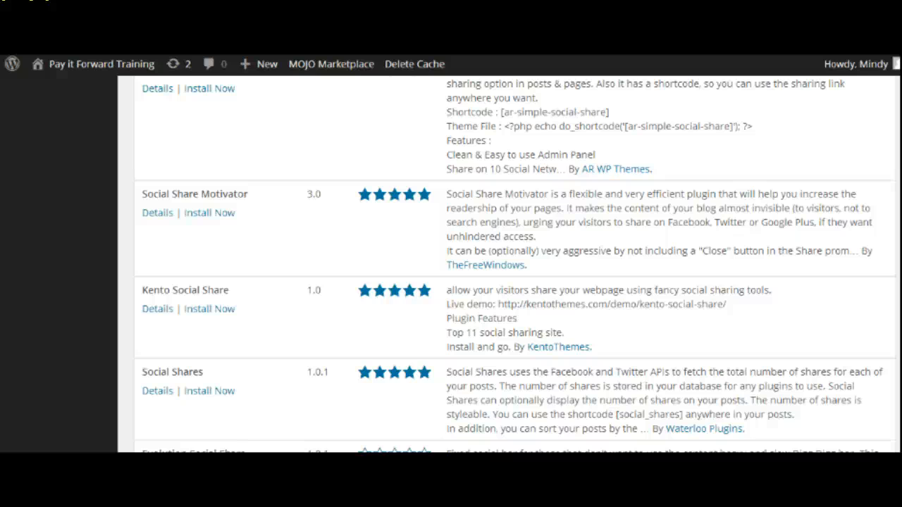
scroll(508, 265, "up", 10)
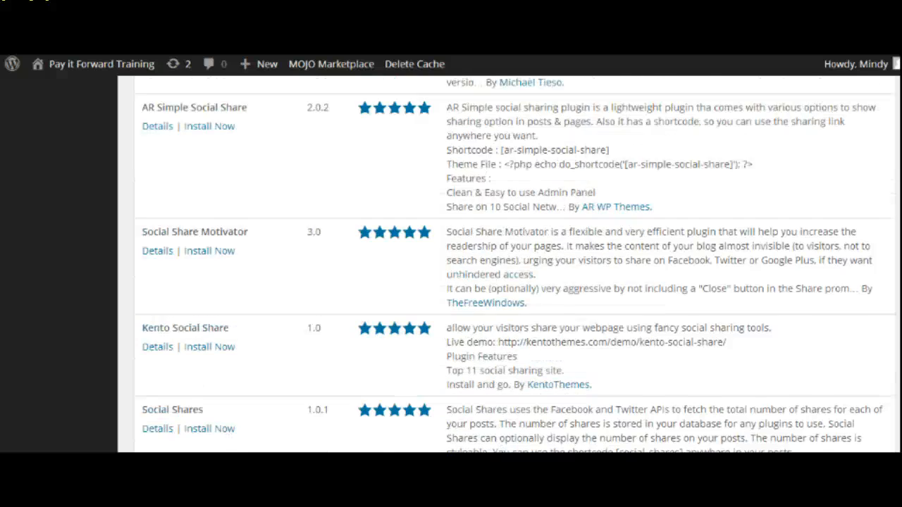
scroll(507, 264, "up", 10)
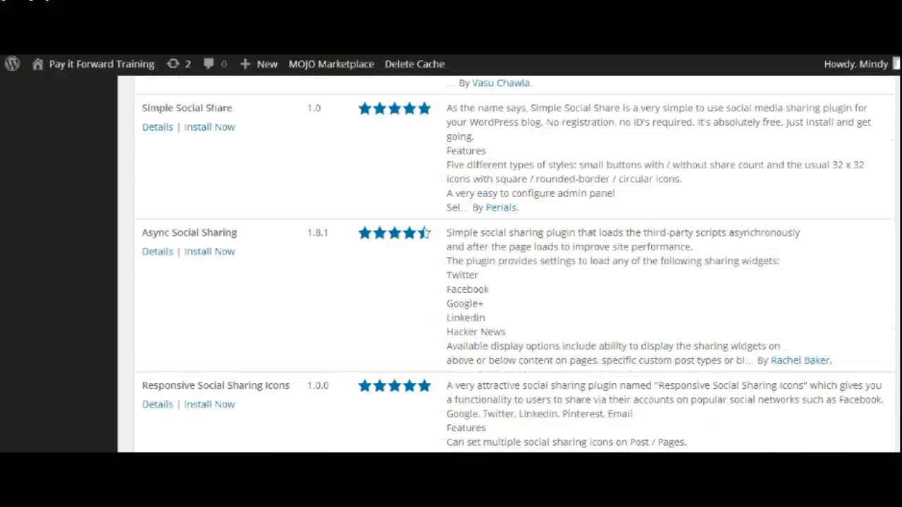
scroll(507, 264, "up", 2)
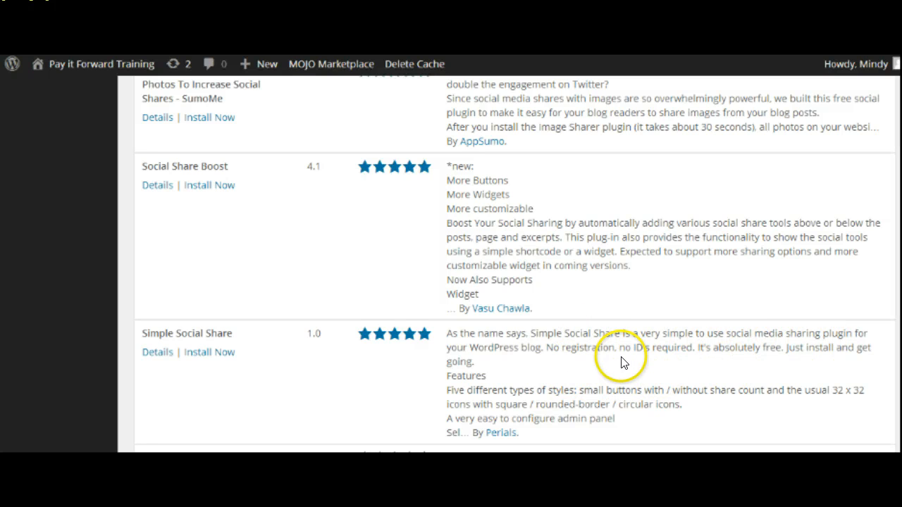
Step: Install the Simple Social Share 1.0 plugin, confirm the install, and activate it
left_click(202, 354)
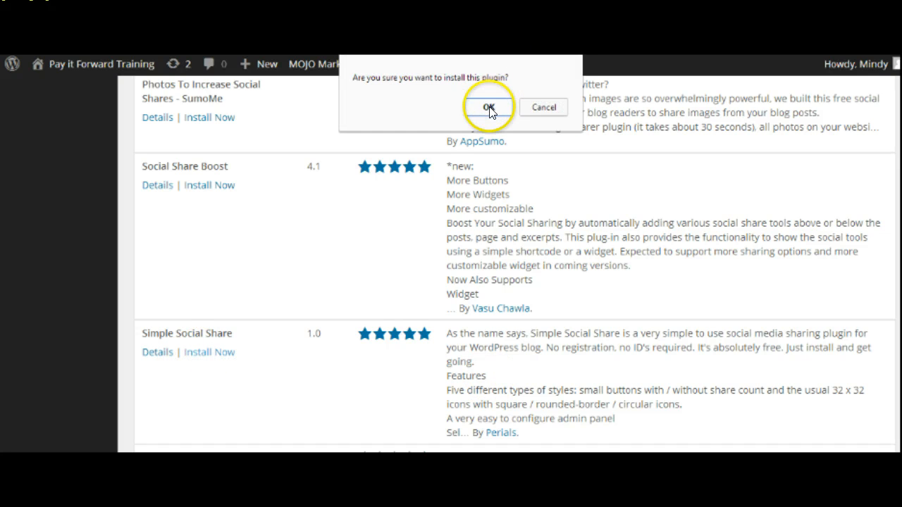
left_click(489, 107)
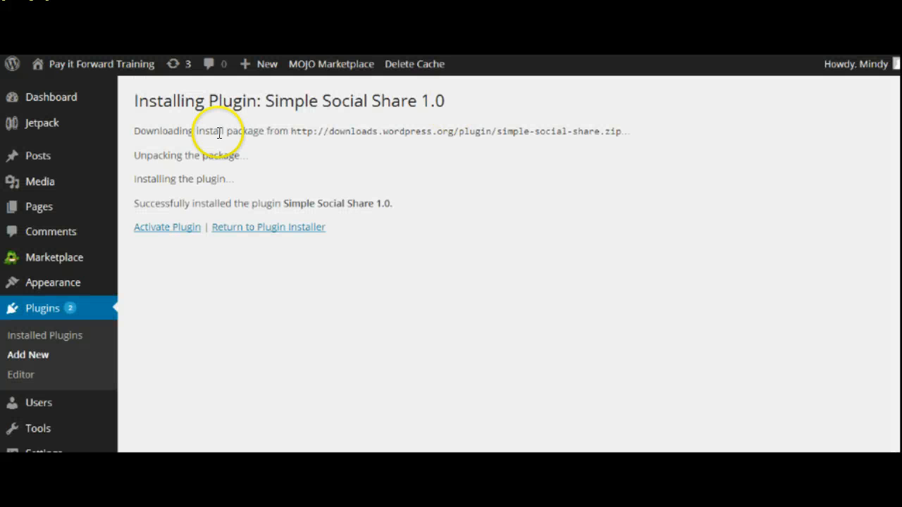
left_click(148, 228)
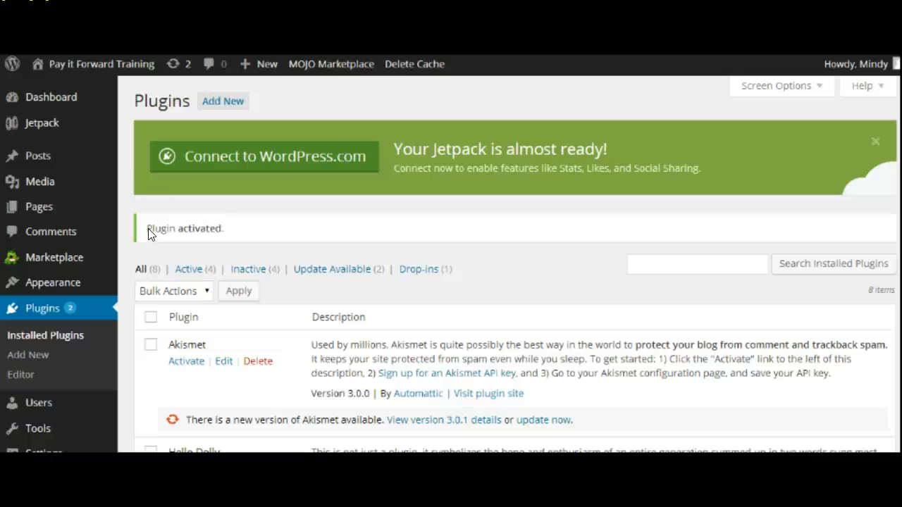
Step: Scroll the Installed Plugins list to confirm Simple social share 1.0 is active
scroll(507, 265, "down", 5)
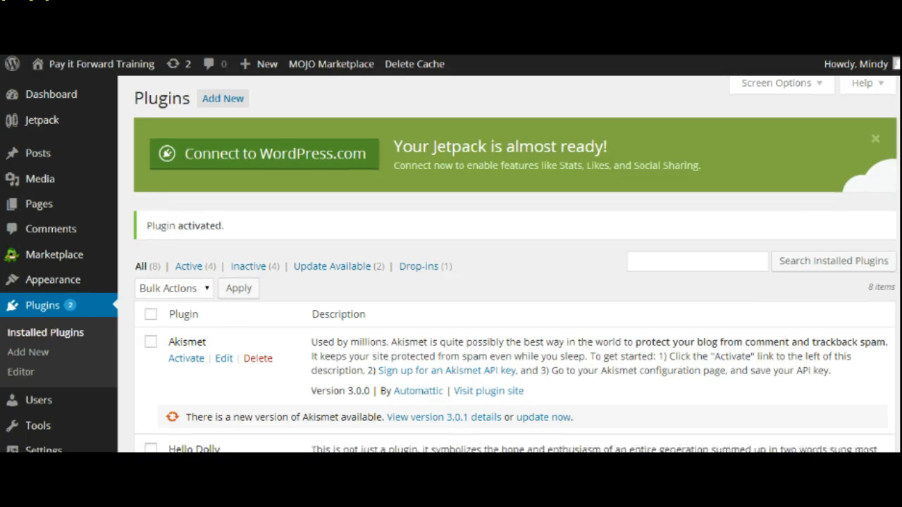
scroll(507, 264, "down", 3)
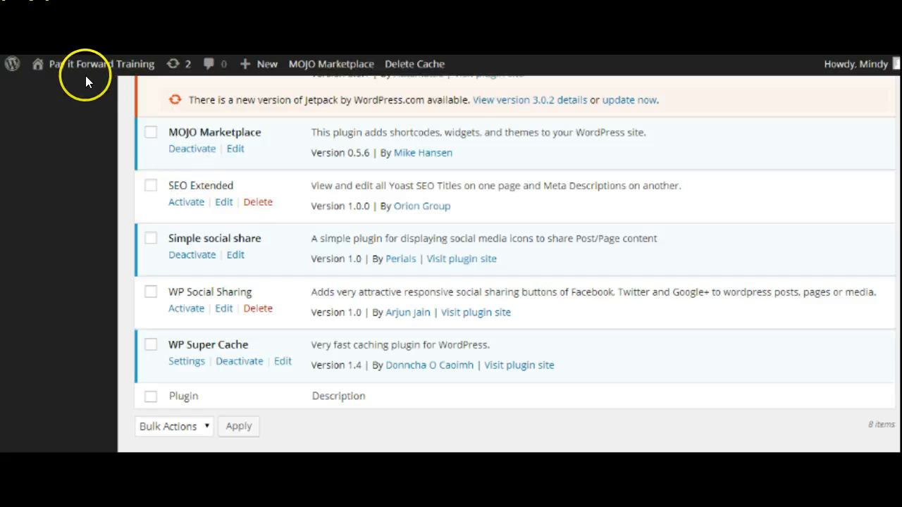
mouse_move(84, 70)
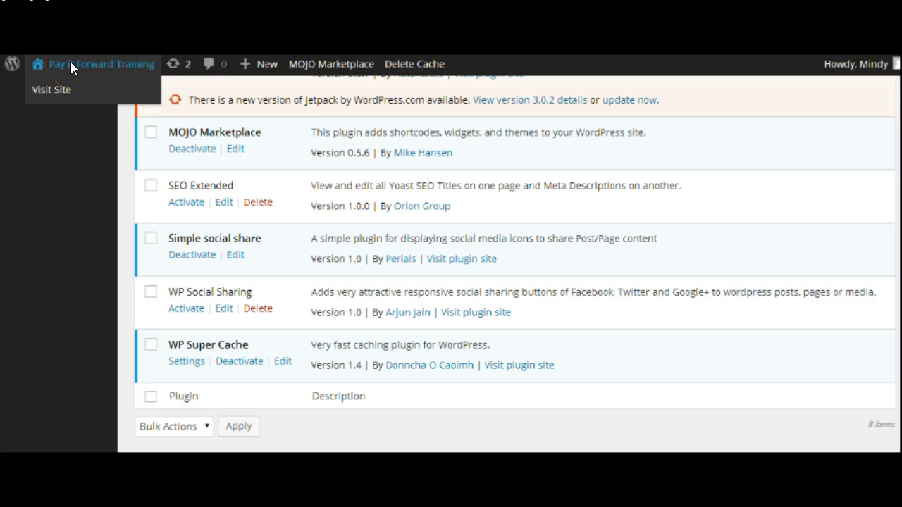
Step: Visit the Pay it Forward Training front page and scroll through the Hello world! post
left_click(71, 62)
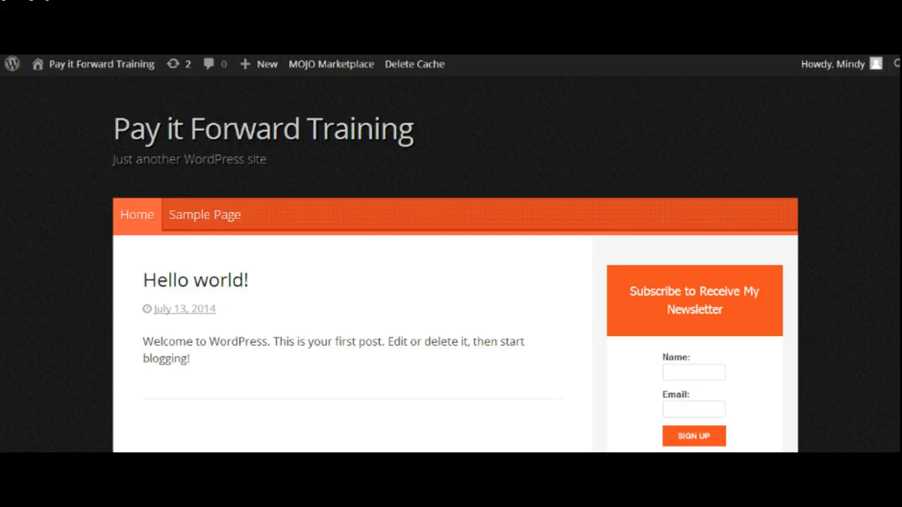
scroll(451, 282, "down", 5)
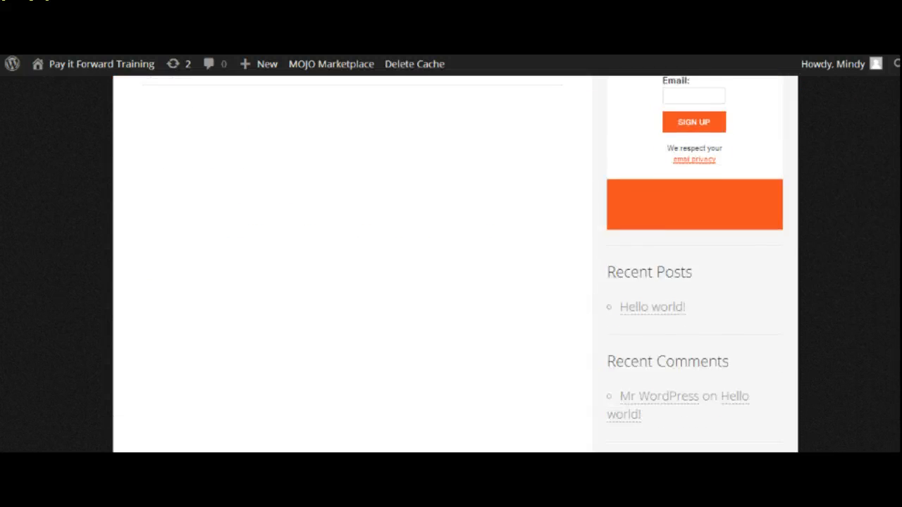
scroll(451, 282, "up", 5)
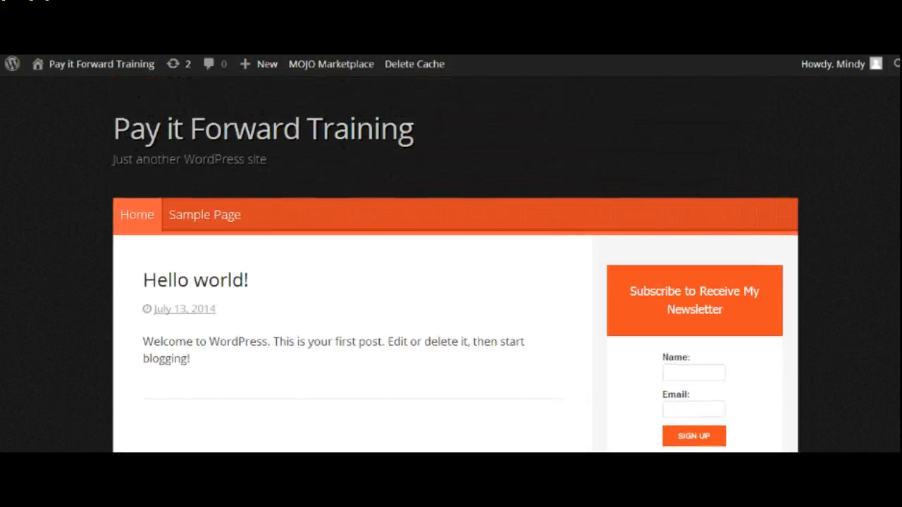
mouse_move(91, 65)
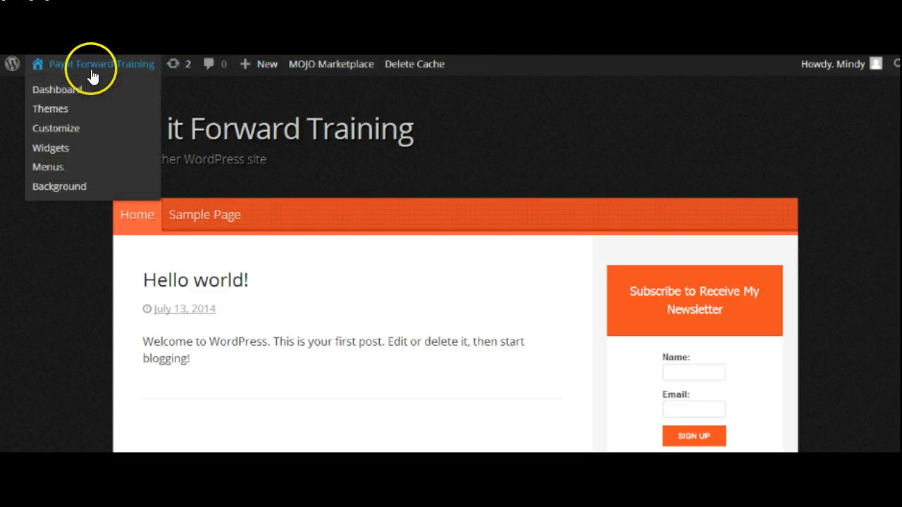
Step: Return to the Dashboard and expand the Settings menu to reveal Simple Social Share
left_click(58, 89)
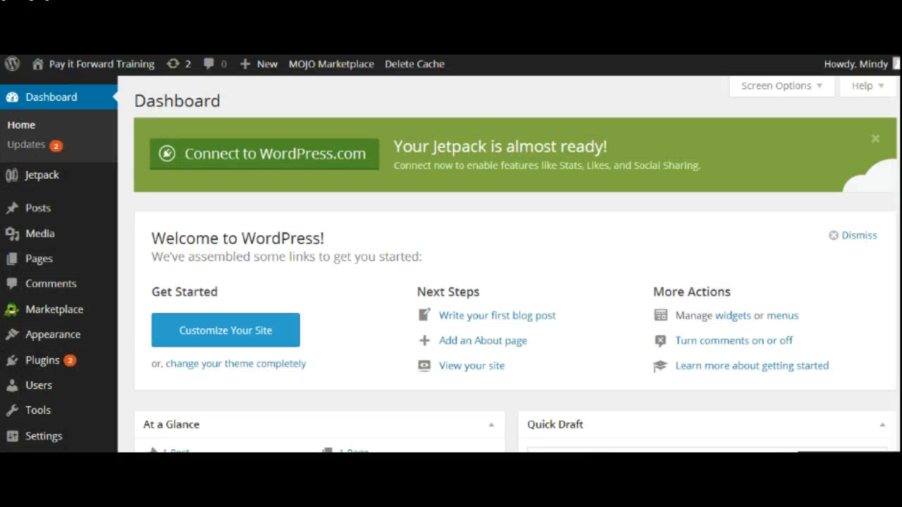
scroll(580, 327, "down", 3)
mouse_move(61, 442)
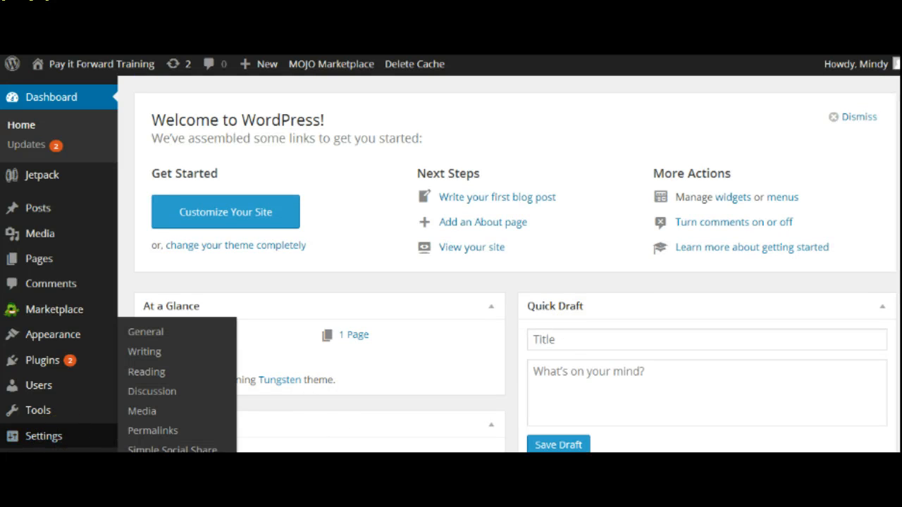
left_click(55, 444)
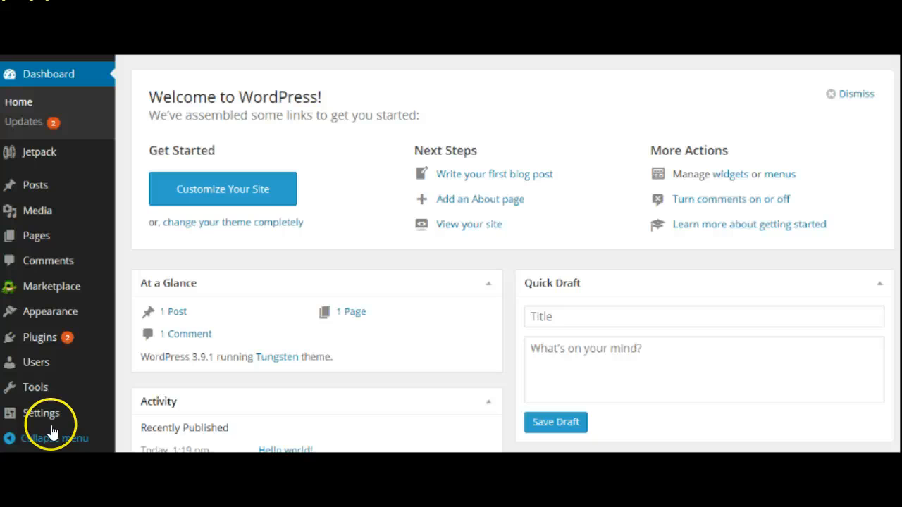
mouse_move(50, 419)
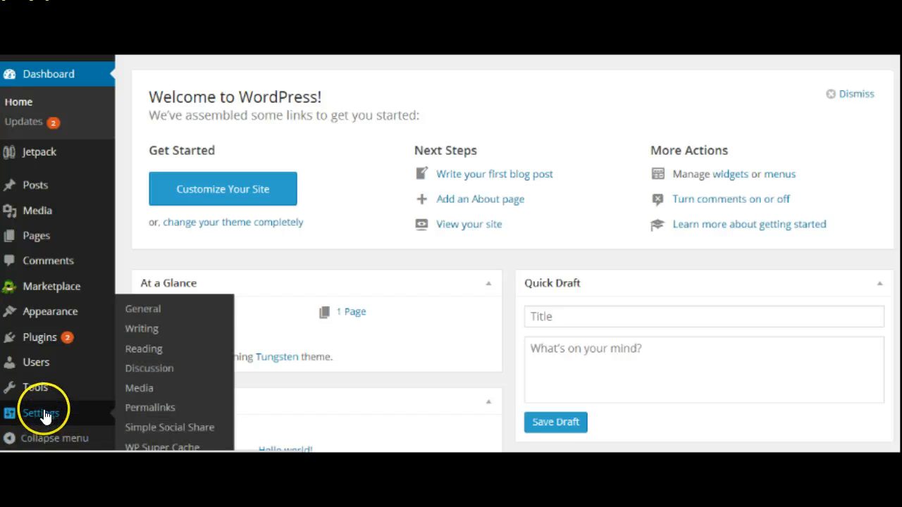
Step: Set Simple Social Share to circular icons After Content on Home Page, Pages and Posts, then save
left_click(154, 427)
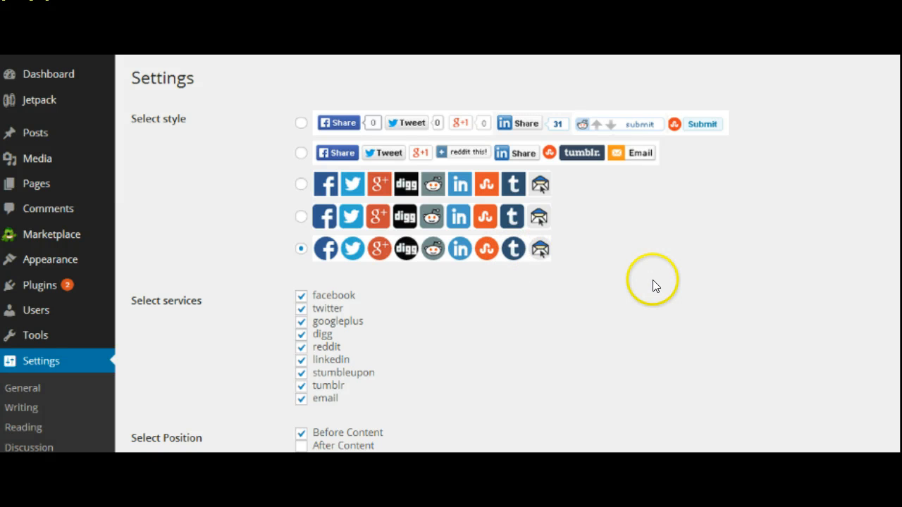
scroll(340, 218, "down", 3)
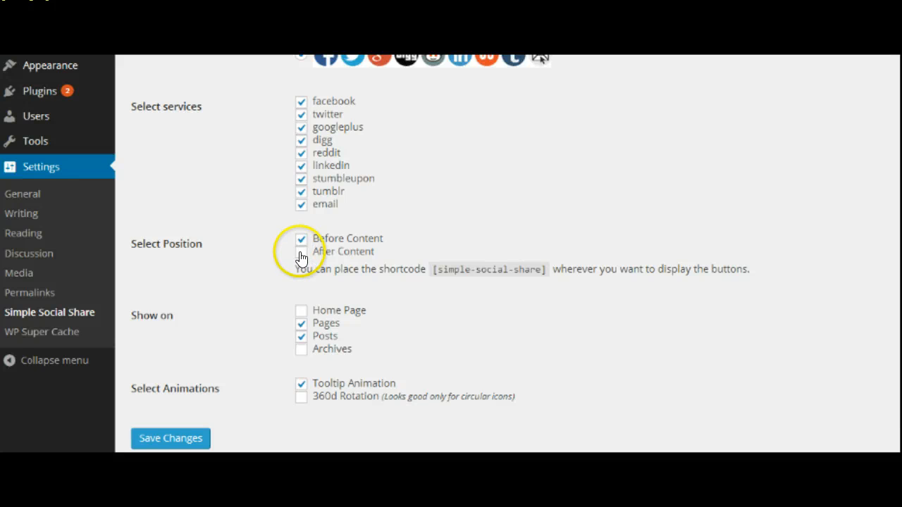
left_click(301, 251)
left_click(302, 239)
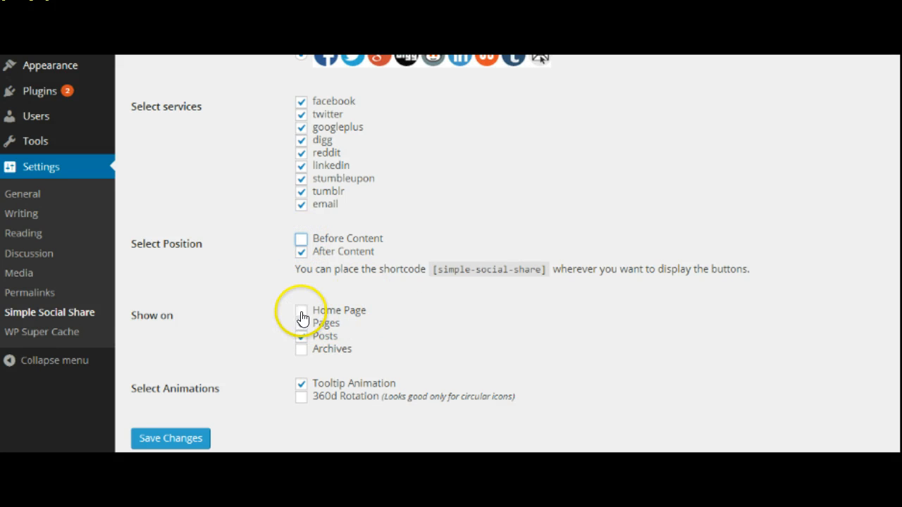
left_click(303, 336)
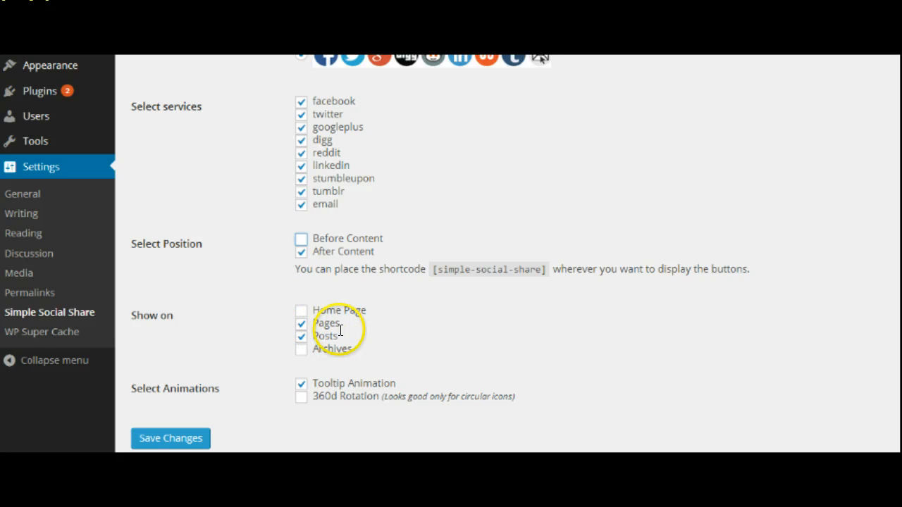
left_click(302, 311)
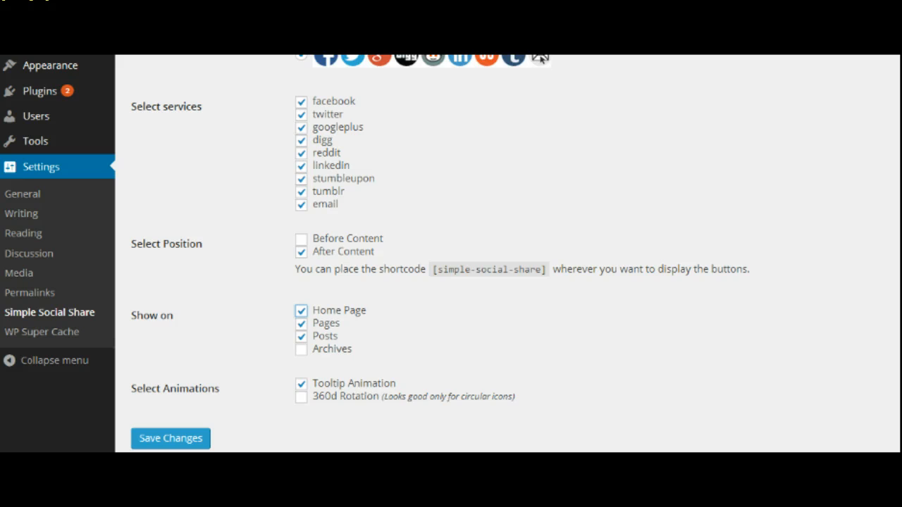
scroll(540, 59, "down", 1)
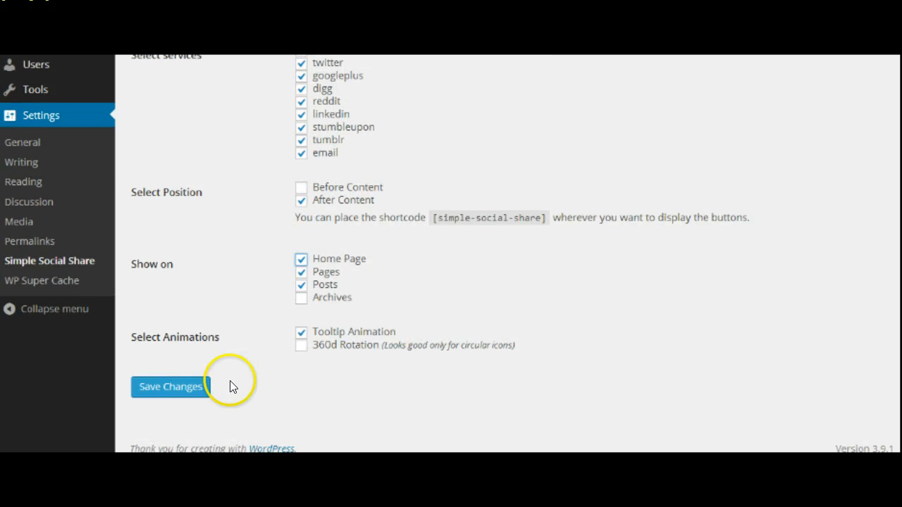
left_click(185, 395)
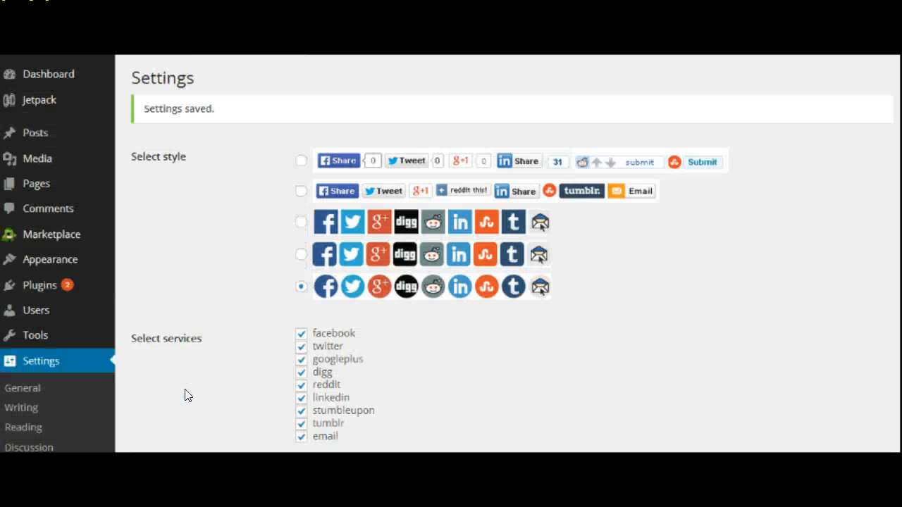
mouse_move(55, 132)
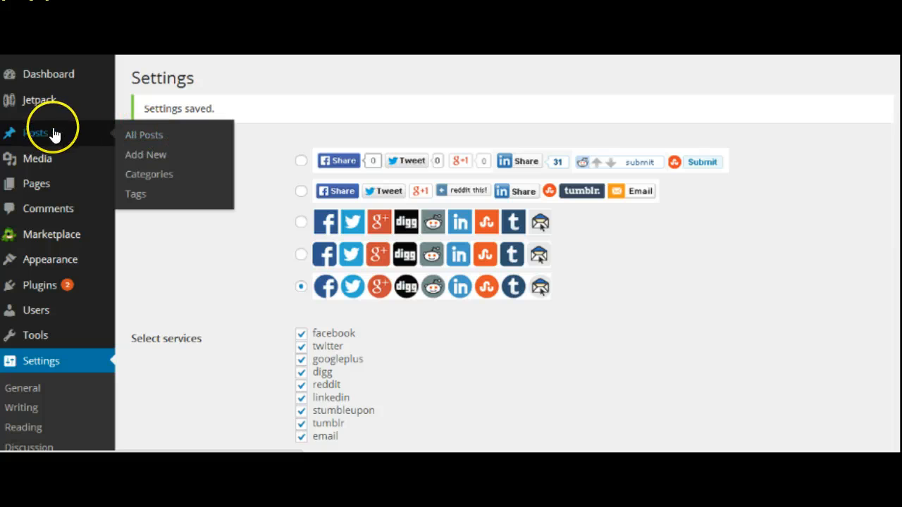
Step: Write a new post titled 'Getting Started' with body 'Getting started is easy' and save it as a draft
left_click(152, 155)
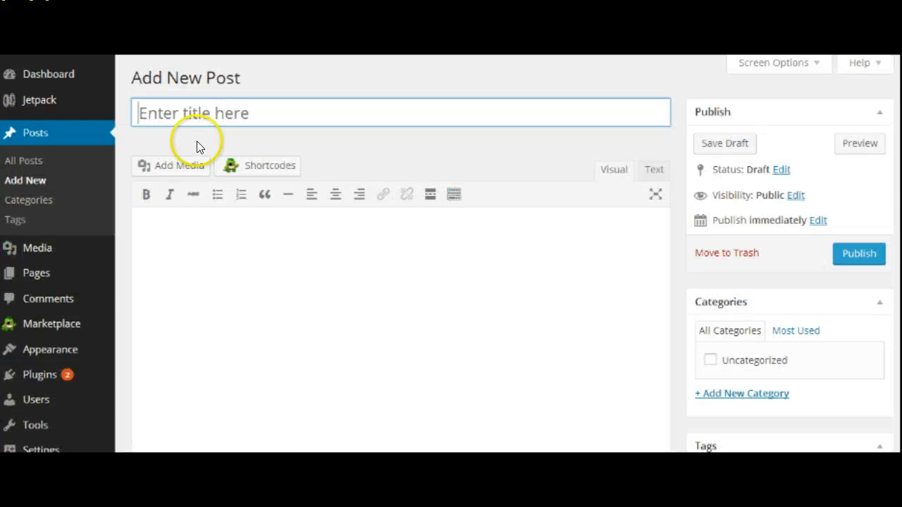
type("Welcom")
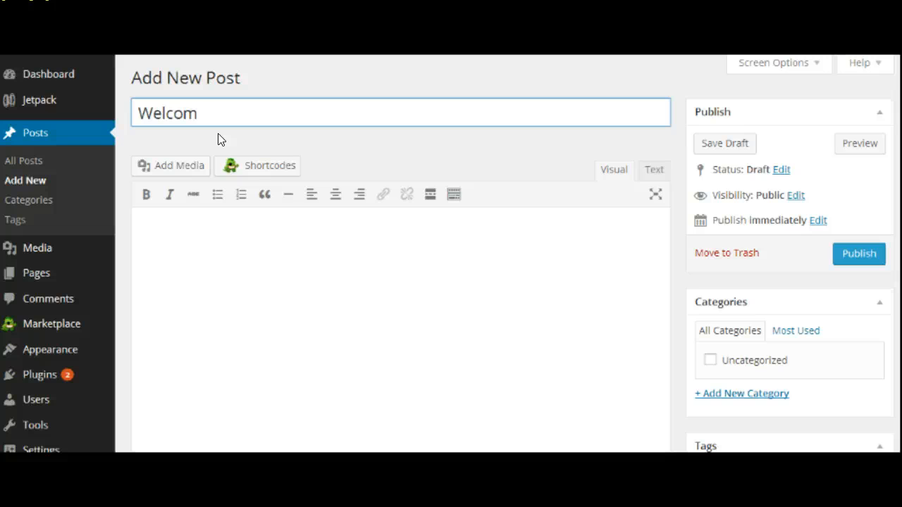
key("BackSpace")
key("BackSpace")
key("BackSpace")
key("BackSpace")
key("BackSpace")
key("BackSpace")
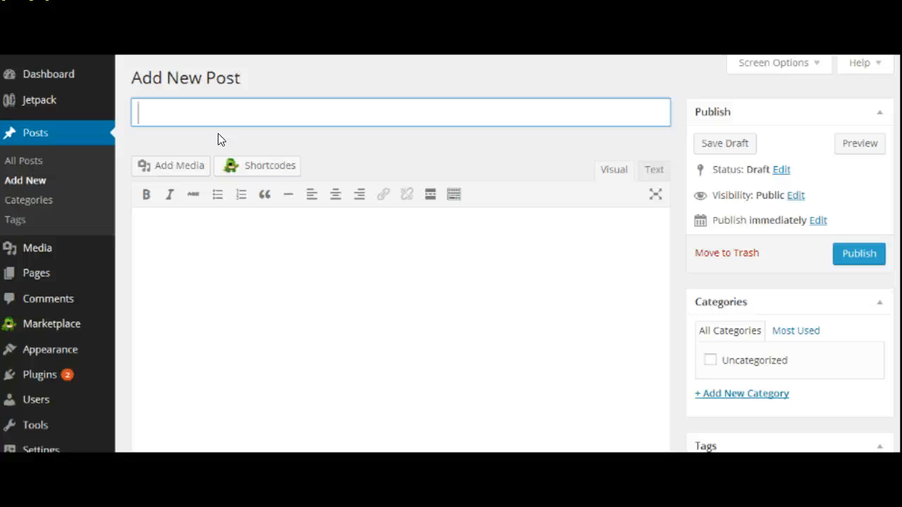
type("Getting St")
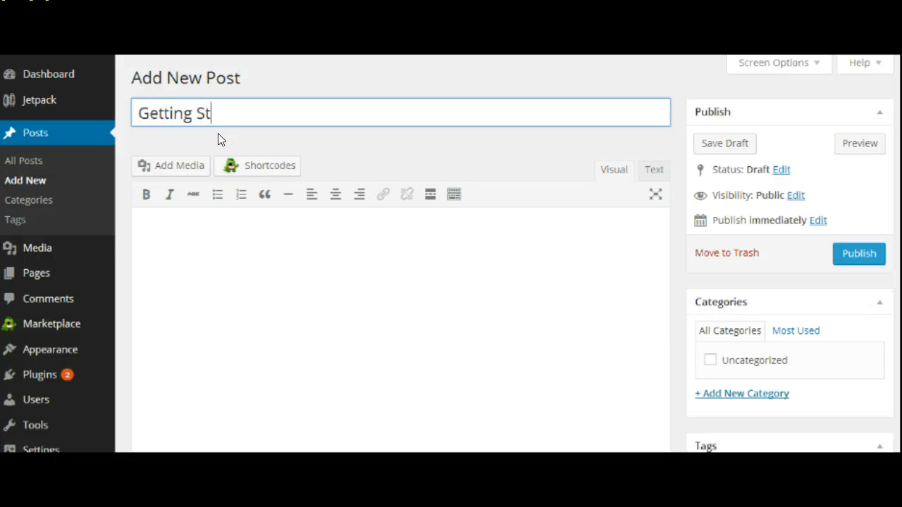
type("arted")
left_click(231, 240)
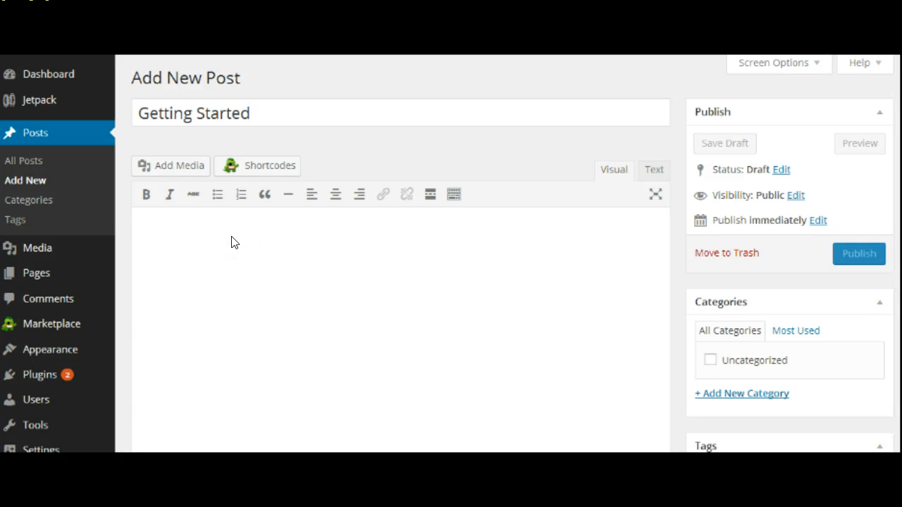
type("Getting started ")
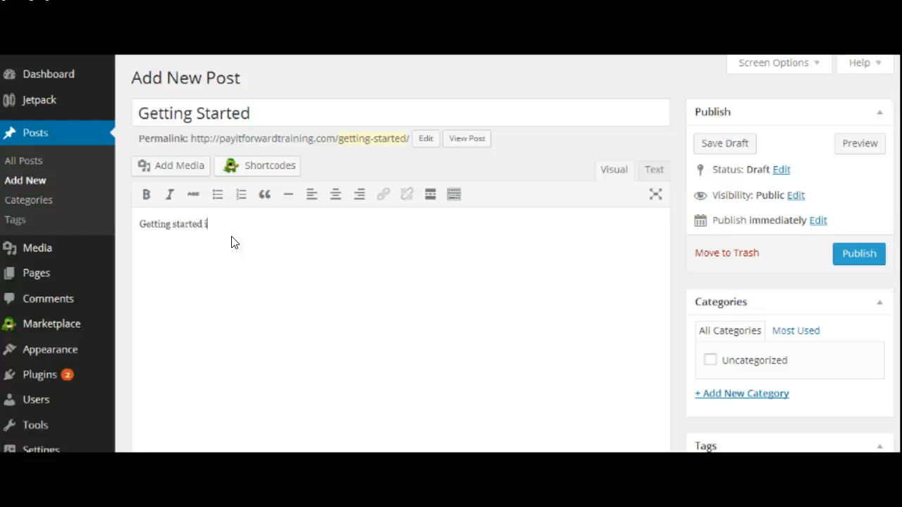
type("is easy!")
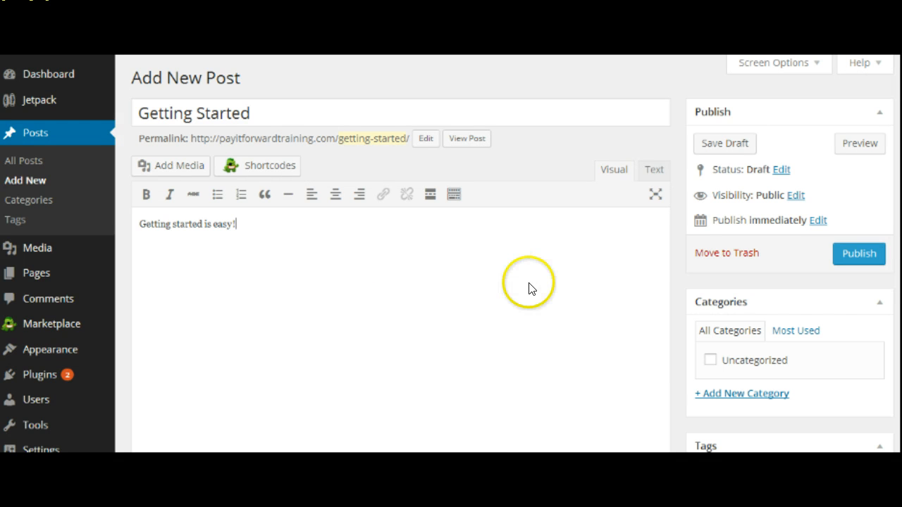
left_click(713, 145)
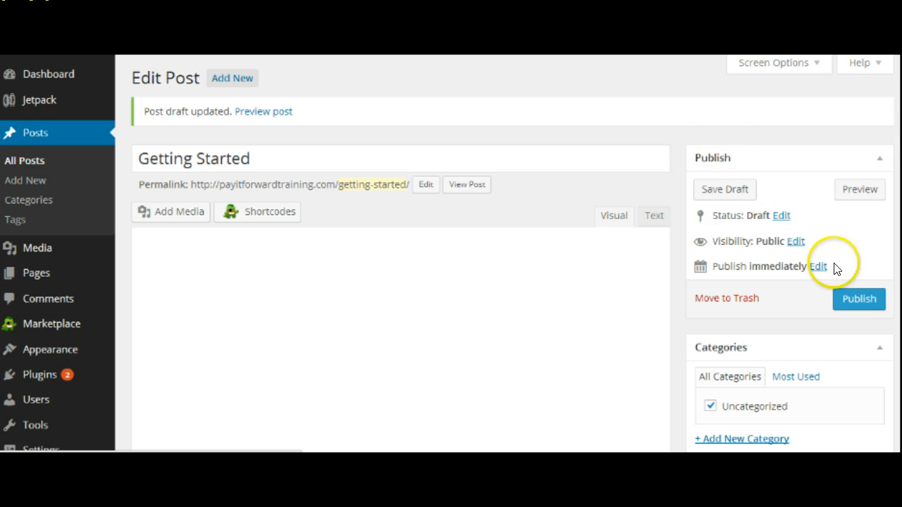
Step: Preview the Getting Started post and scroll down to check the share icons beneath it
left_click(862, 188)
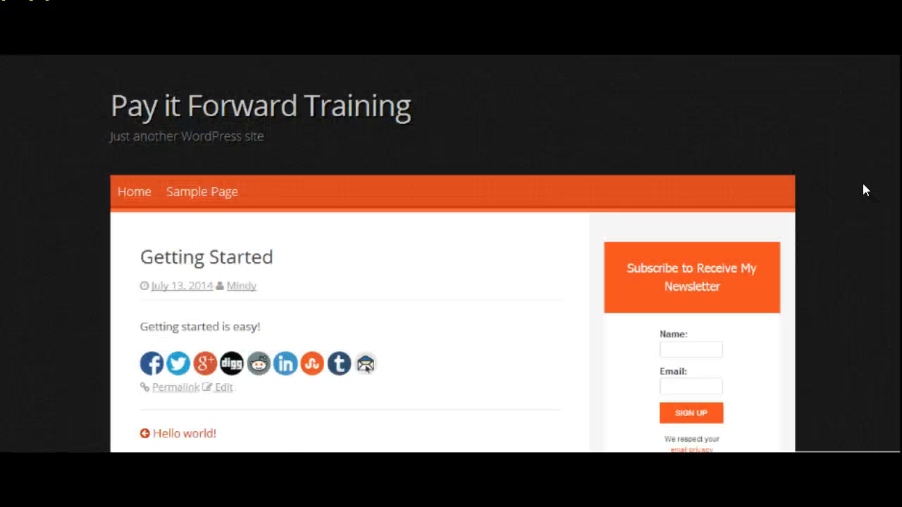
scroll(649, 103, "down", 2)
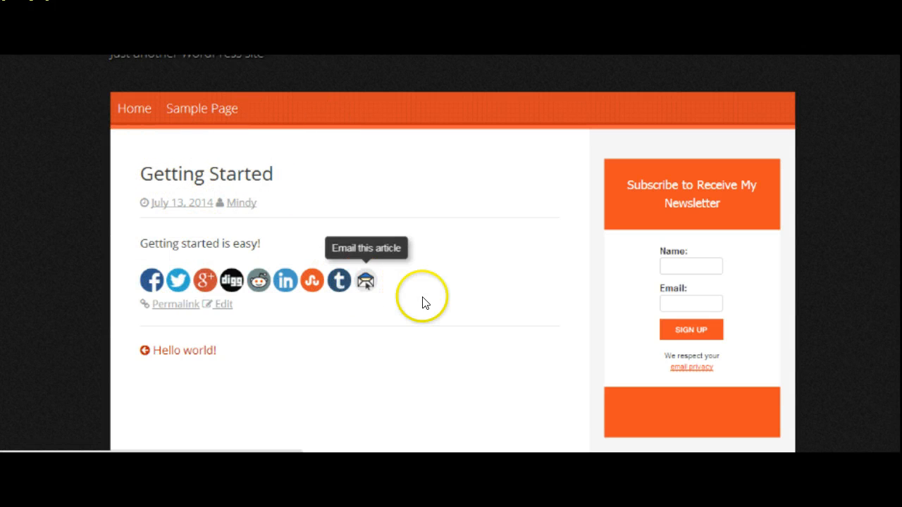
scroll(887, 150, "down", 3)
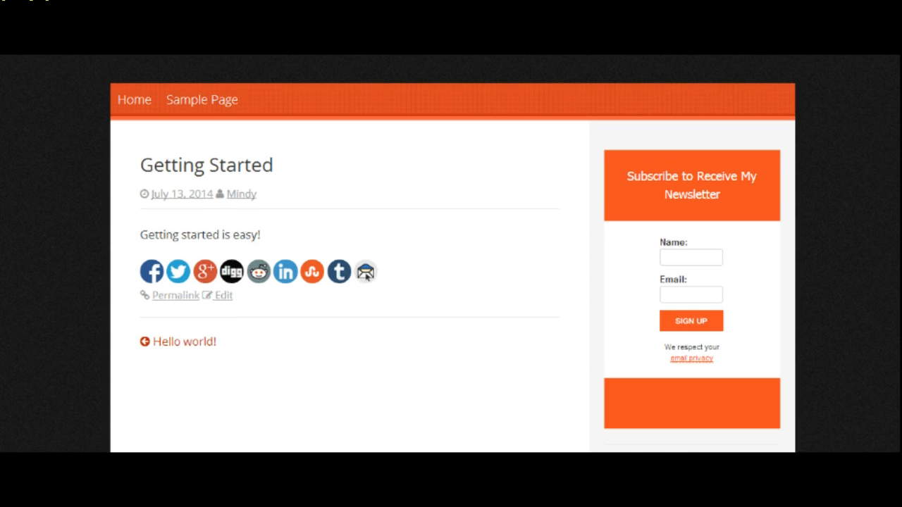
scroll(885, 194, "down", 1)
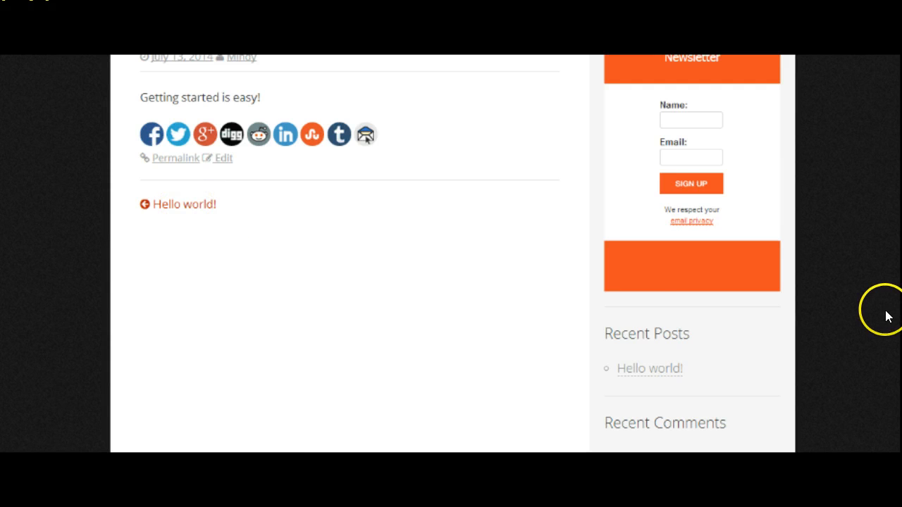
scroll(366, 138, "up", 5)
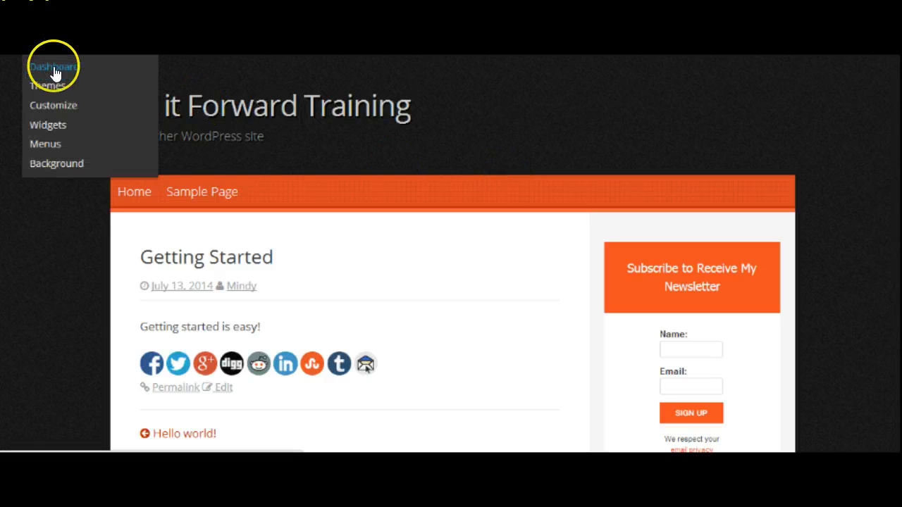
Step: From the Dashboard, go to Posts > All Posts and edit the Getting Started draft
left_click(55, 69)
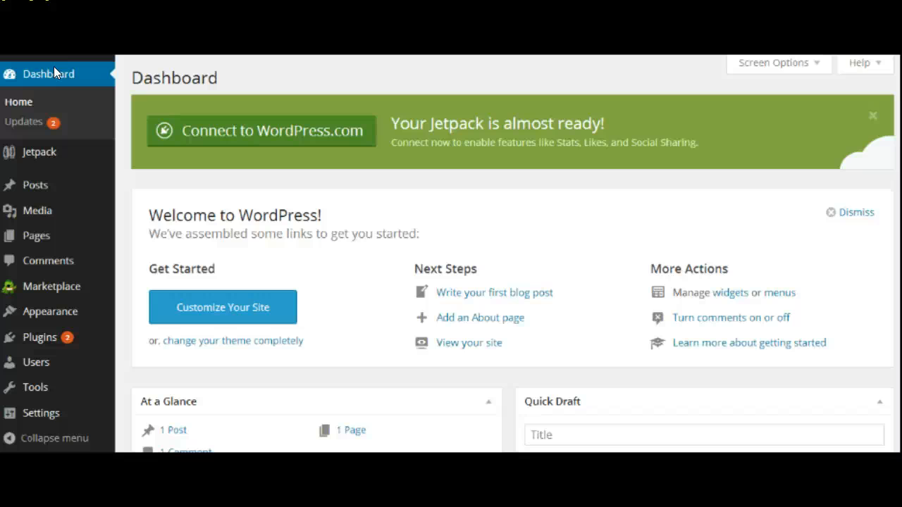
mouse_move(49, 186)
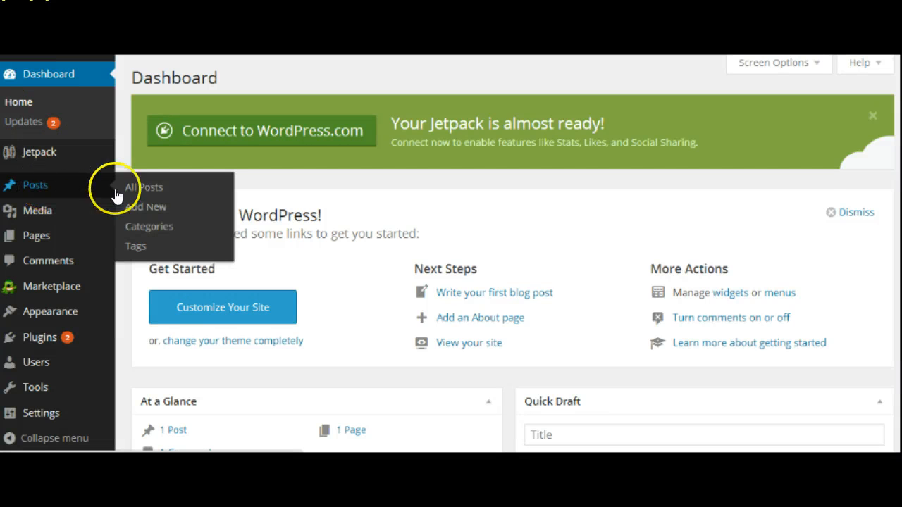
left_click(143, 191)
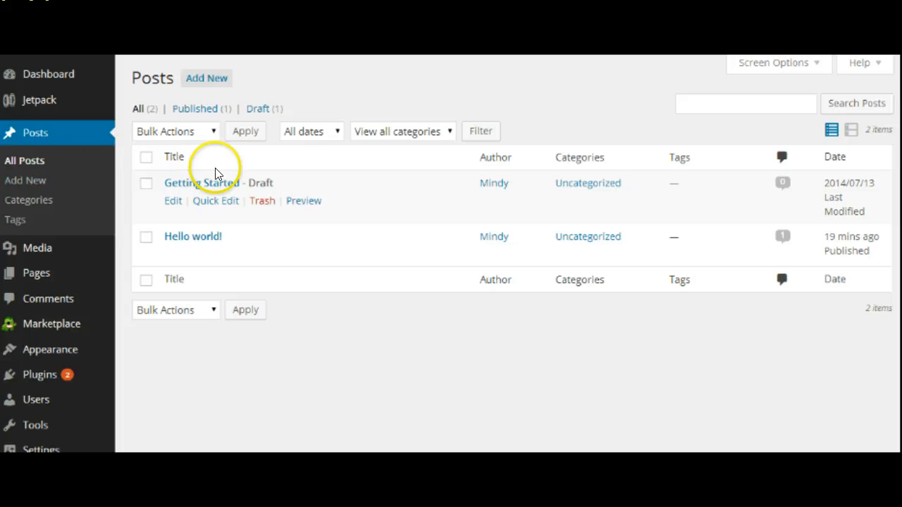
left_click(175, 203)
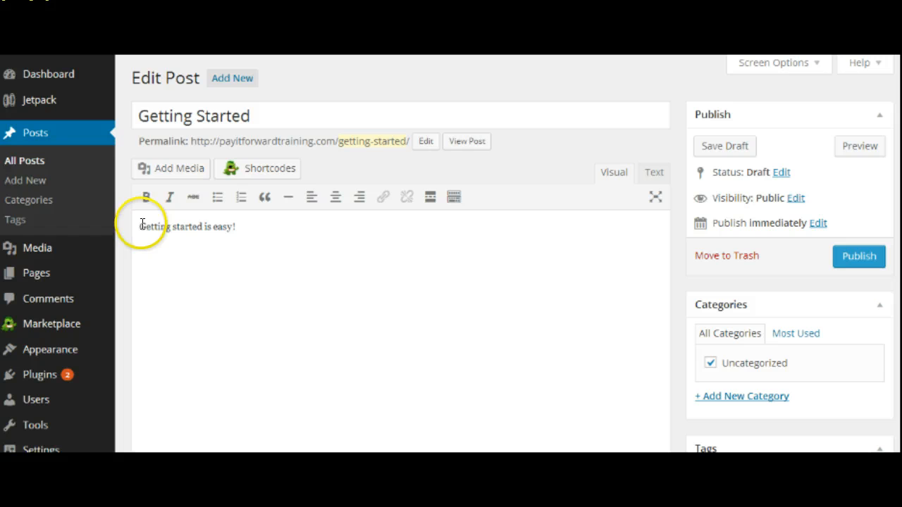
left_click(141, 226)
left_click(155, 169)
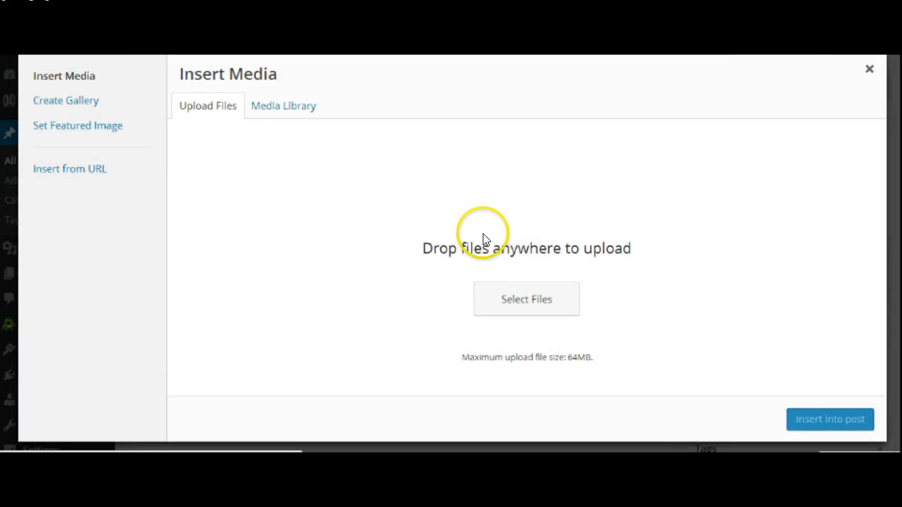
left_click(300, 104)
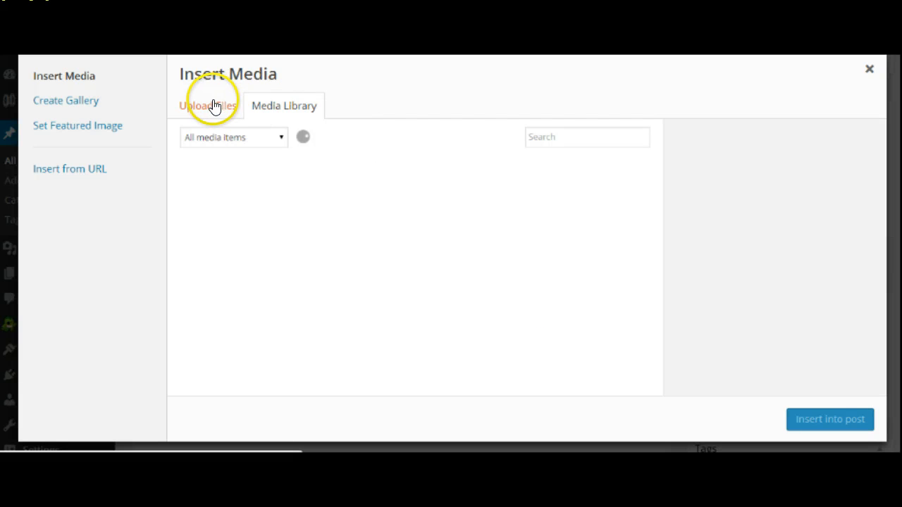
left_click(215, 106)
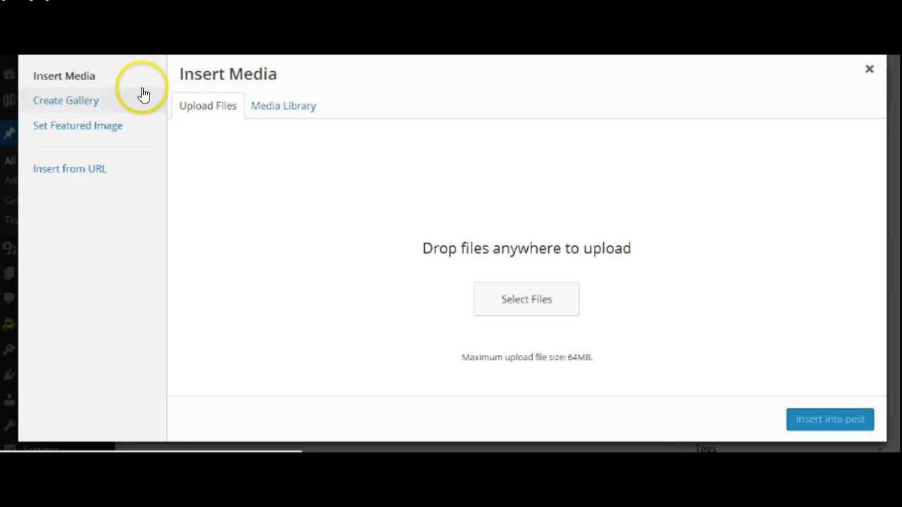
left_click(870, 71)
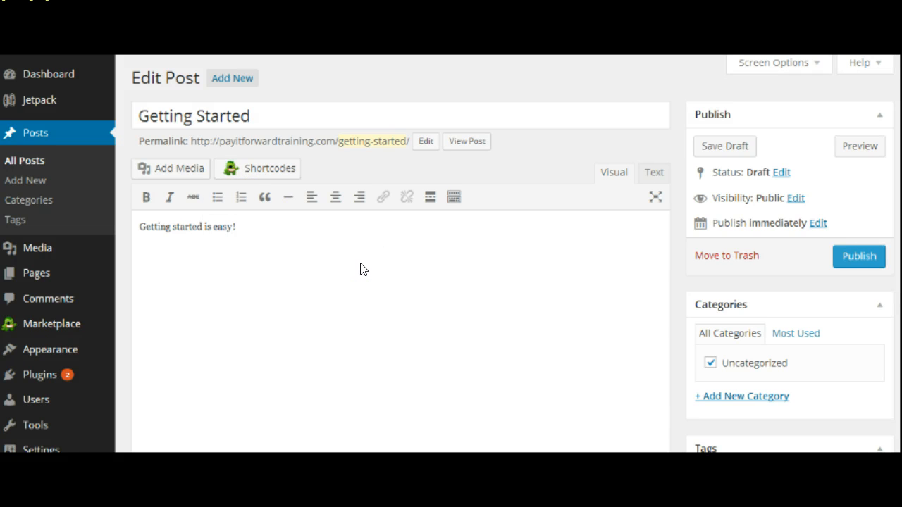
Step: Toggle the editor to Text and back to Visual, then visit the live front page
left_click(654, 174)
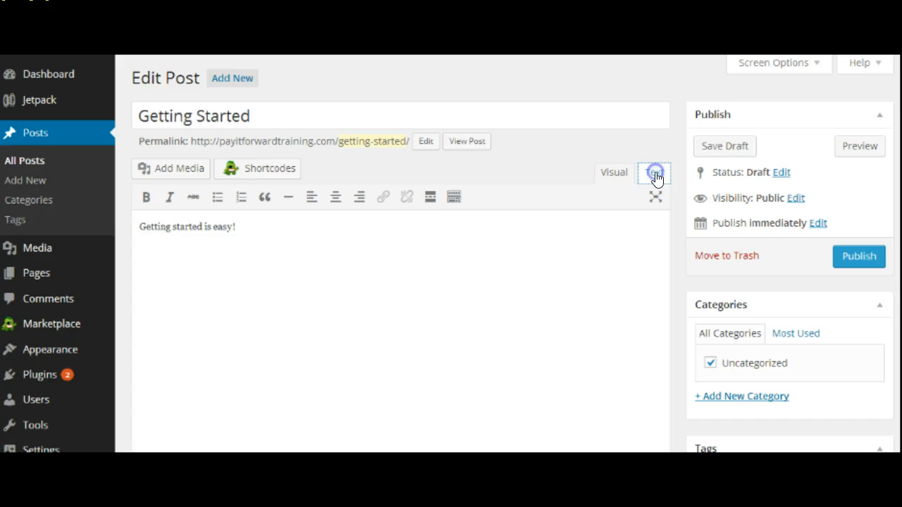
left_click(615, 176)
mouse_move(70, 43)
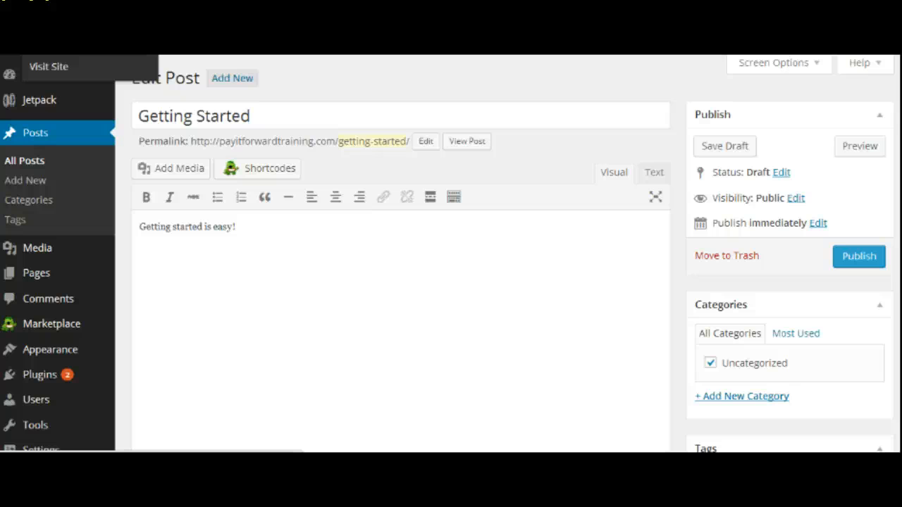
left_click(48, 66)
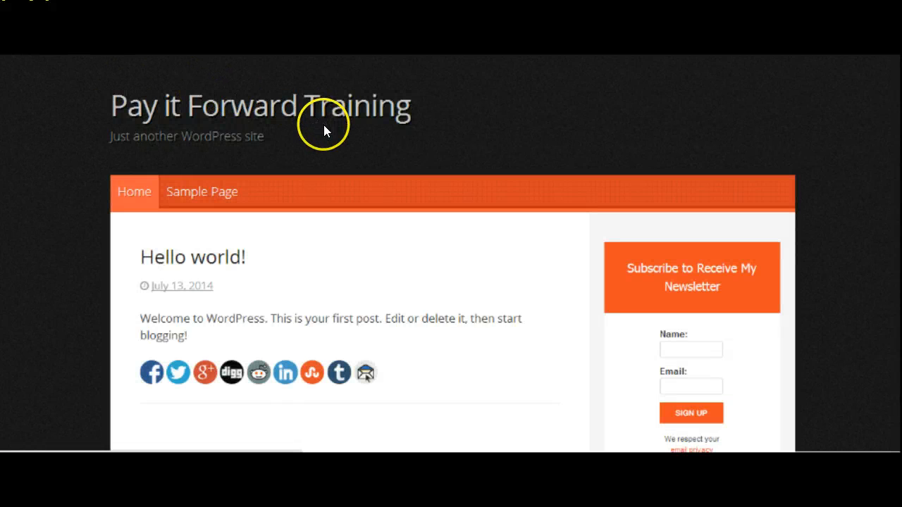